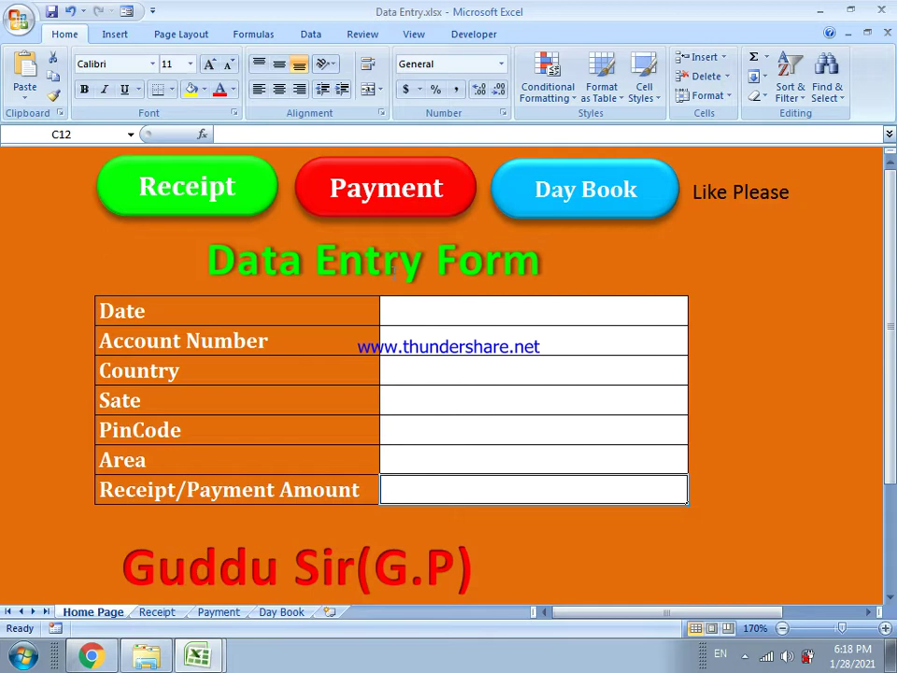
pyautogui.click(412, 306)
pyautogui.click(440, 348)
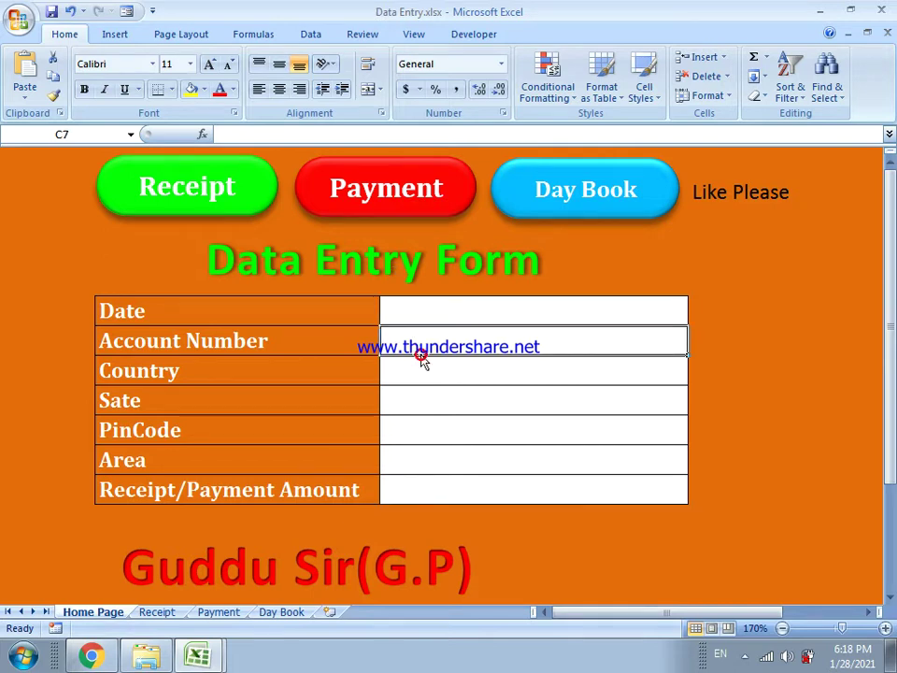
pyautogui.click(411, 394)
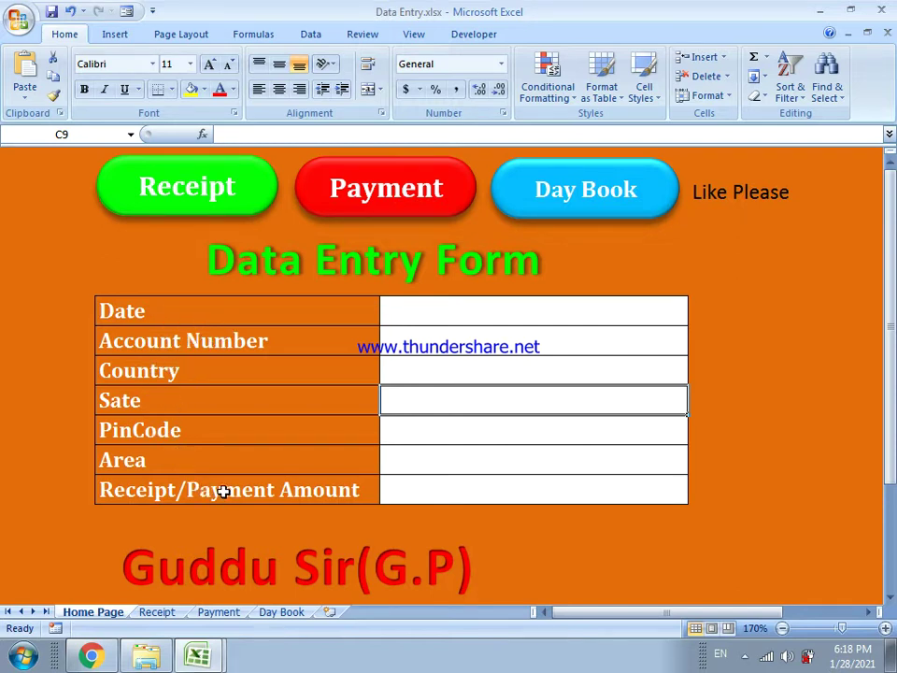
pyautogui.click(467, 422)
pyautogui.click(473, 347)
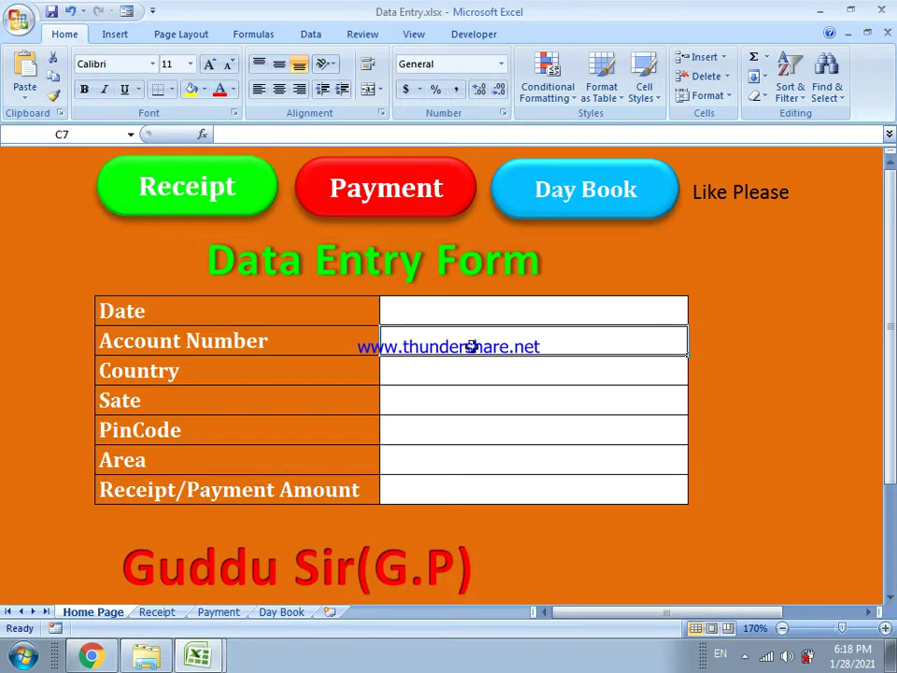
# Add a new worksheet and fill all of its cells with the standard dark red color
pyautogui.click(329, 613)
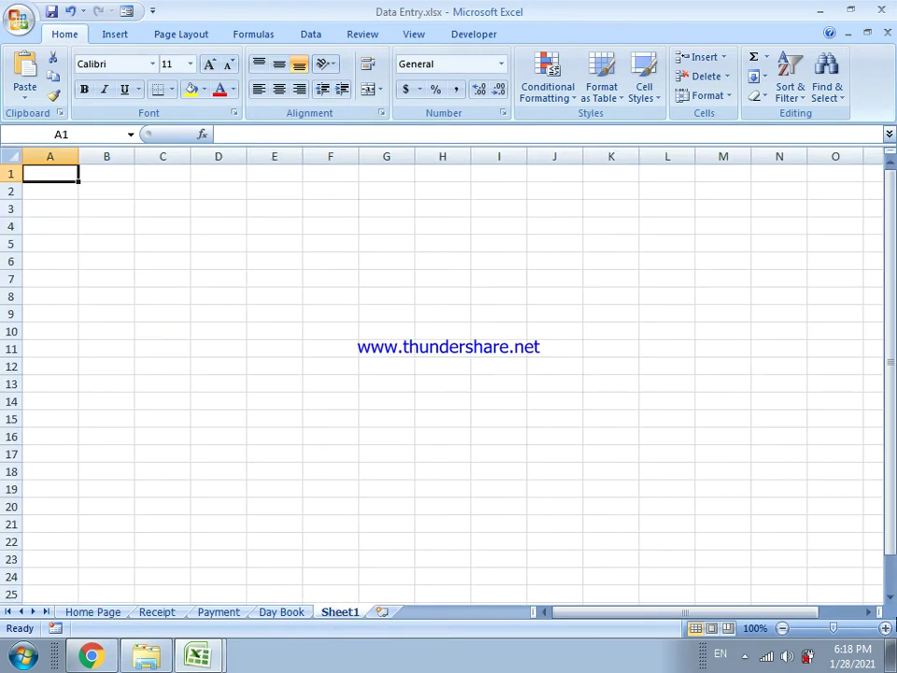
pyautogui.click(886, 629)
pyautogui.click(886, 629)
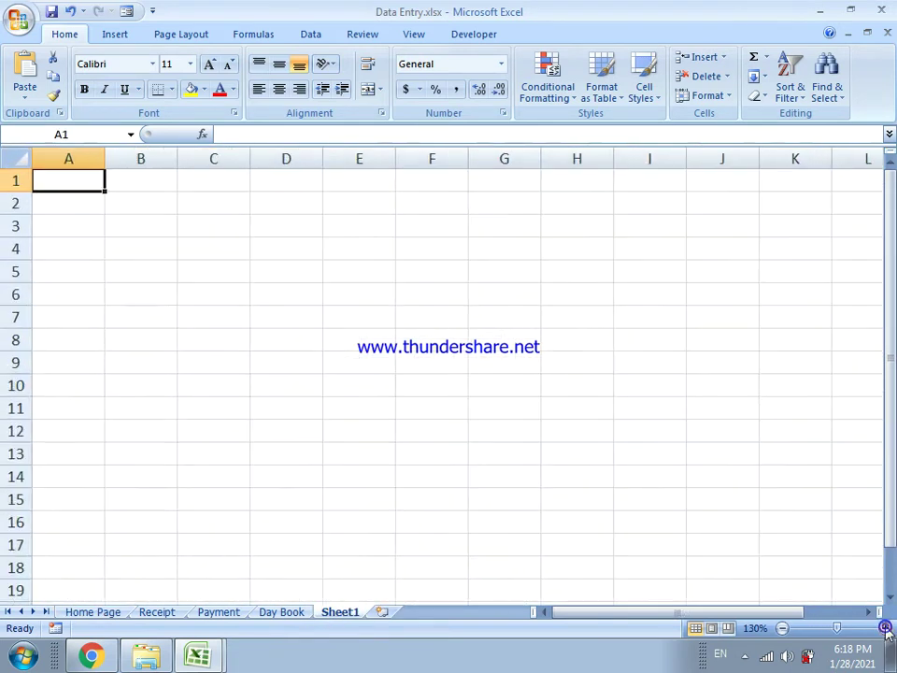
pyautogui.click(886, 629)
pyautogui.click(886, 629)
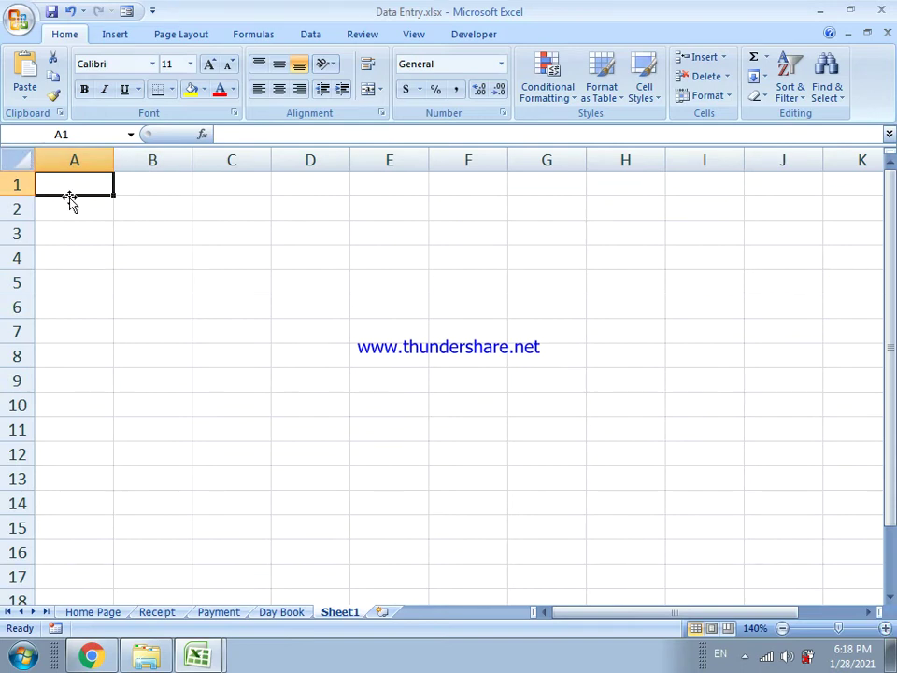
pyautogui.click(24, 161)
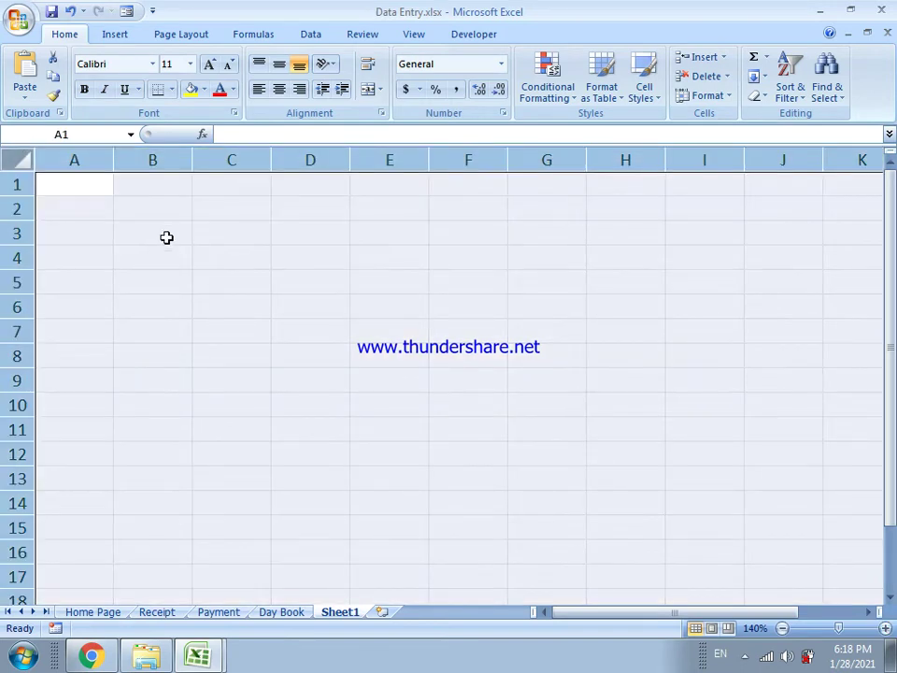
pyautogui.click(203, 90)
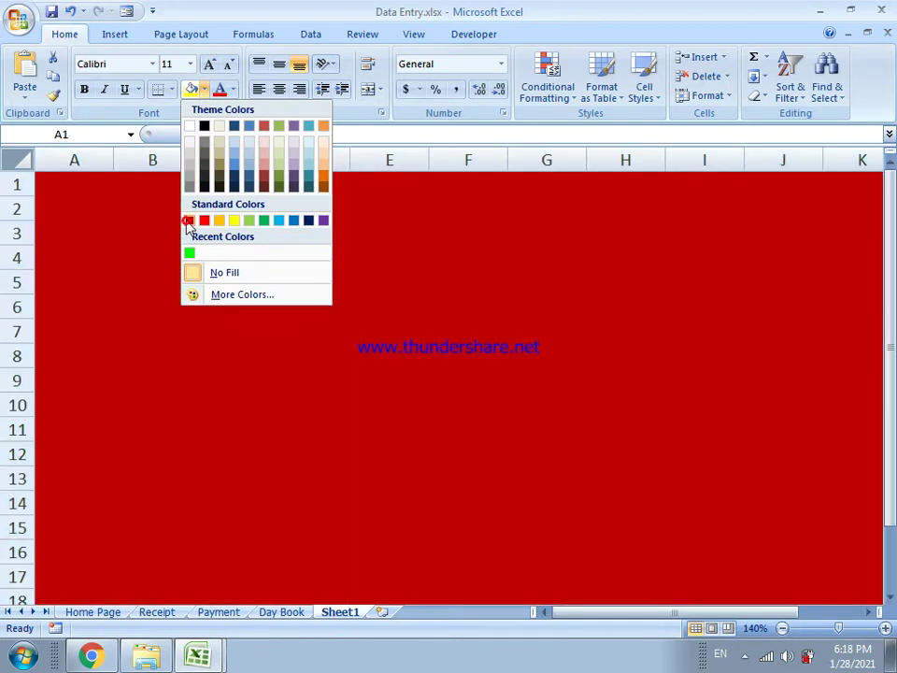
pyautogui.click(188, 222)
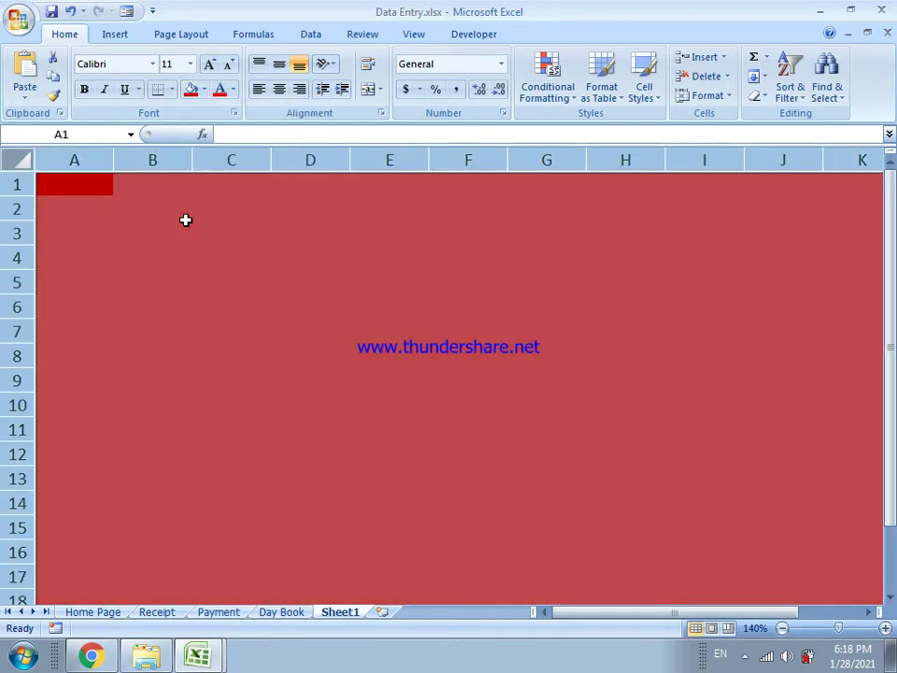
# Widen column B and copy the labels Date through Receipt/Payment Amount from the Home Page sheet to Sheet1, starting at B4
pyautogui.click(151, 256)
pyautogui.moveTo(191, 170); pyautogui.dragTo(255, 172)
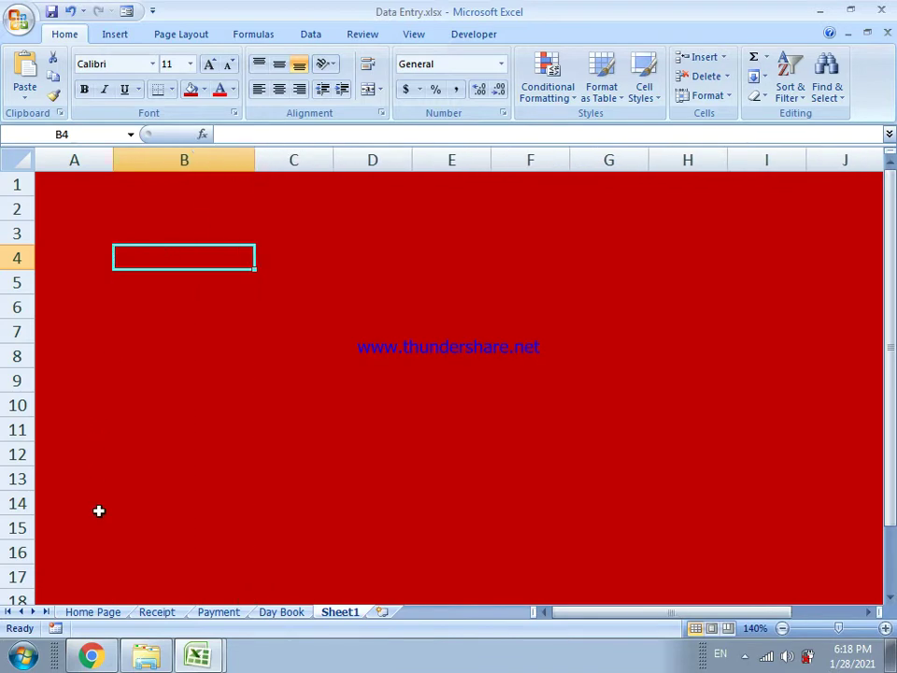
pyautogui.click(106, 613)
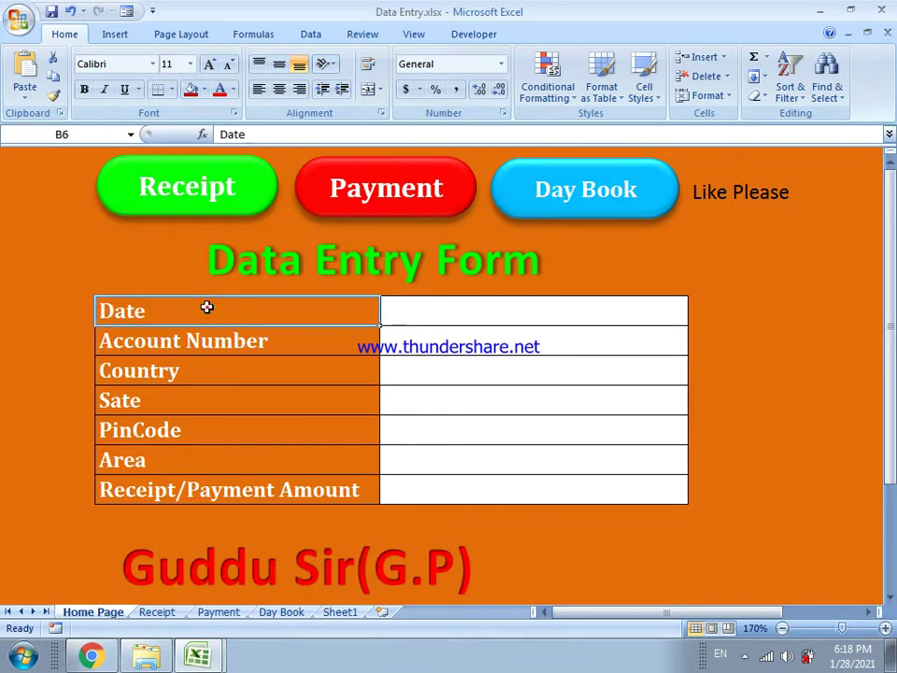
pyautogui.moveTo(207, 306); pyautogui.dragTo(207, 476)
pyautogui.hotkey('ctrl', 'c')
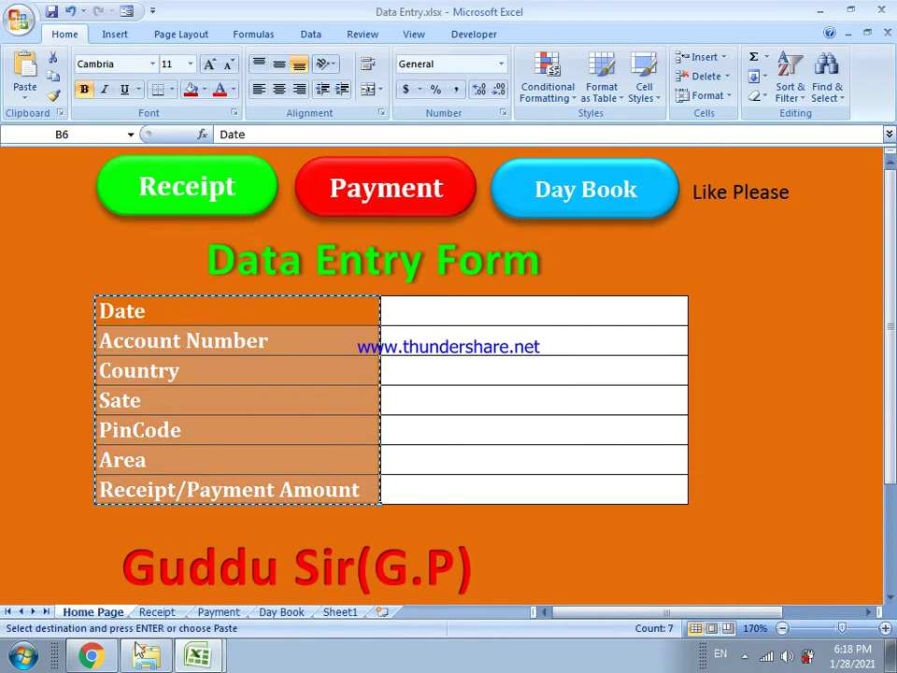
pyautogui.click(341, 612)
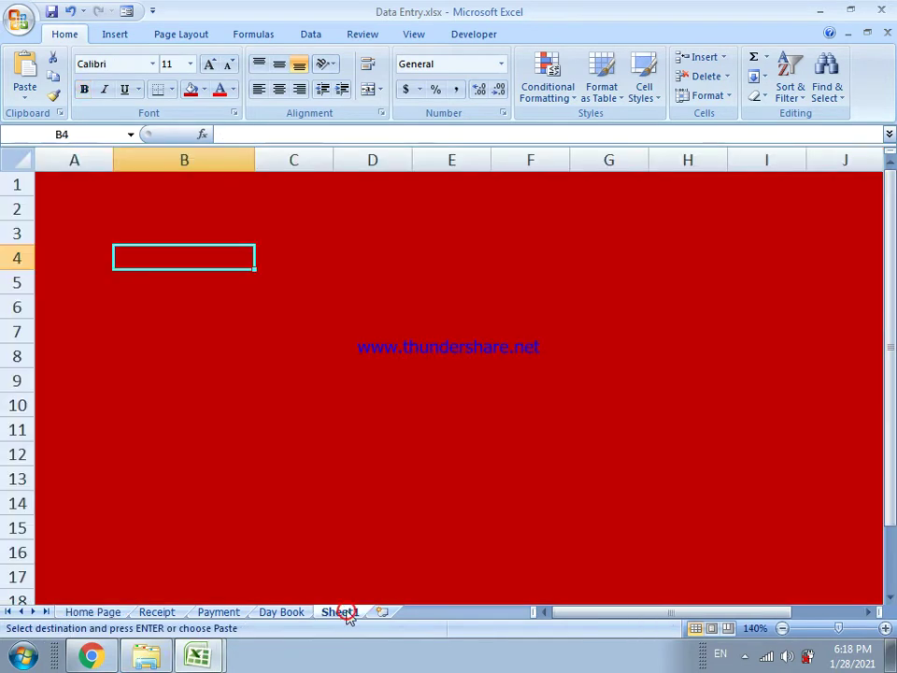
pyautogui.hotkey('ctrl', 'v')
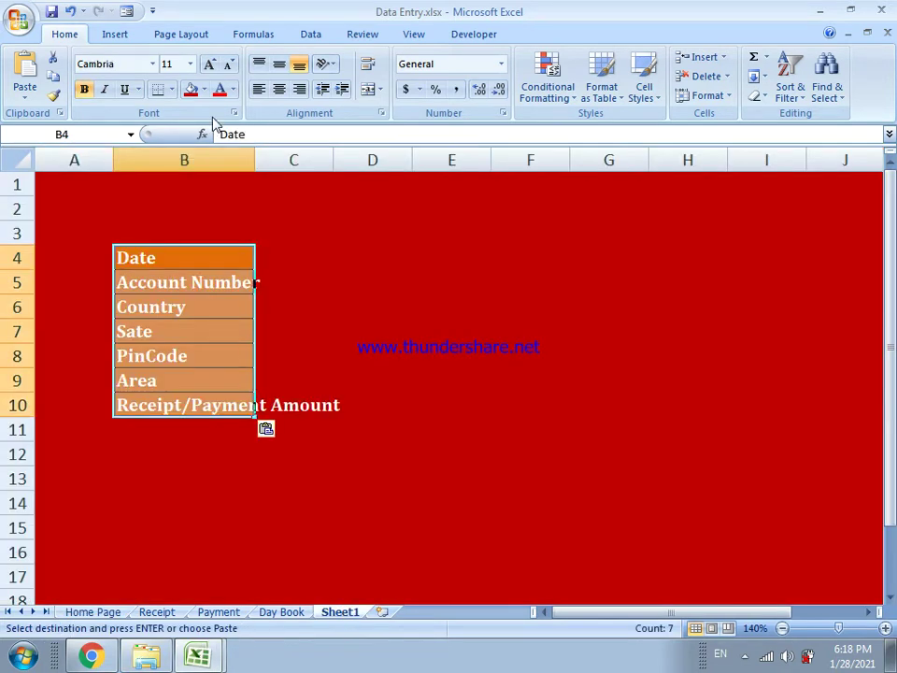
# Fill the pasted label cells with dark red and widen columns B and C to suit the form
pyautogui.click(192, 89)
pyautogui.moveTo(255, 171); pyautogui.dragTo(364, 175)
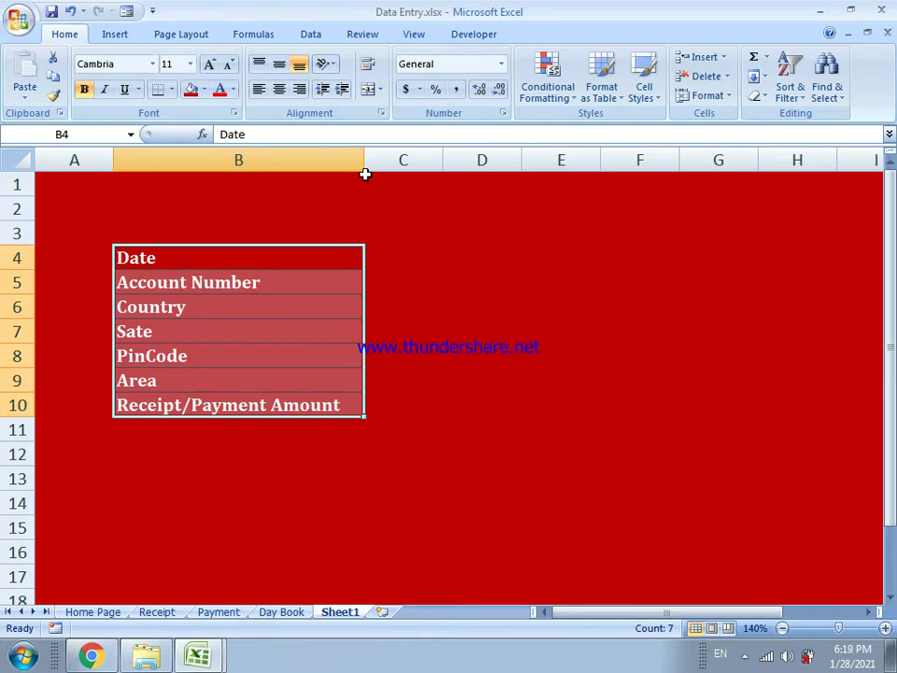
pyautogui.click(391, 258)
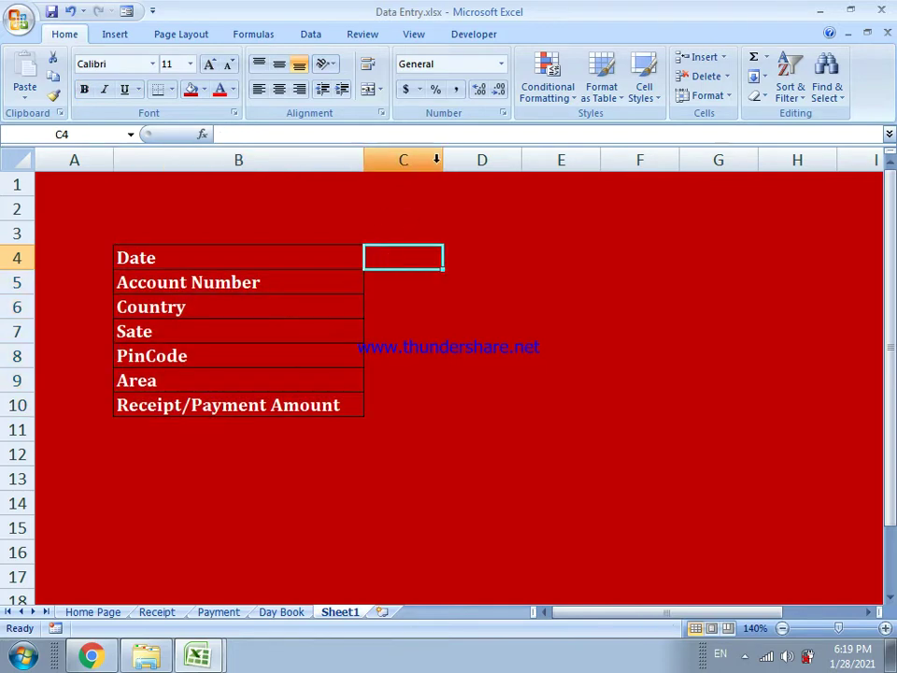
pyautogui.moveTo(441, 159); pyautogui.dragTo(587, 198)
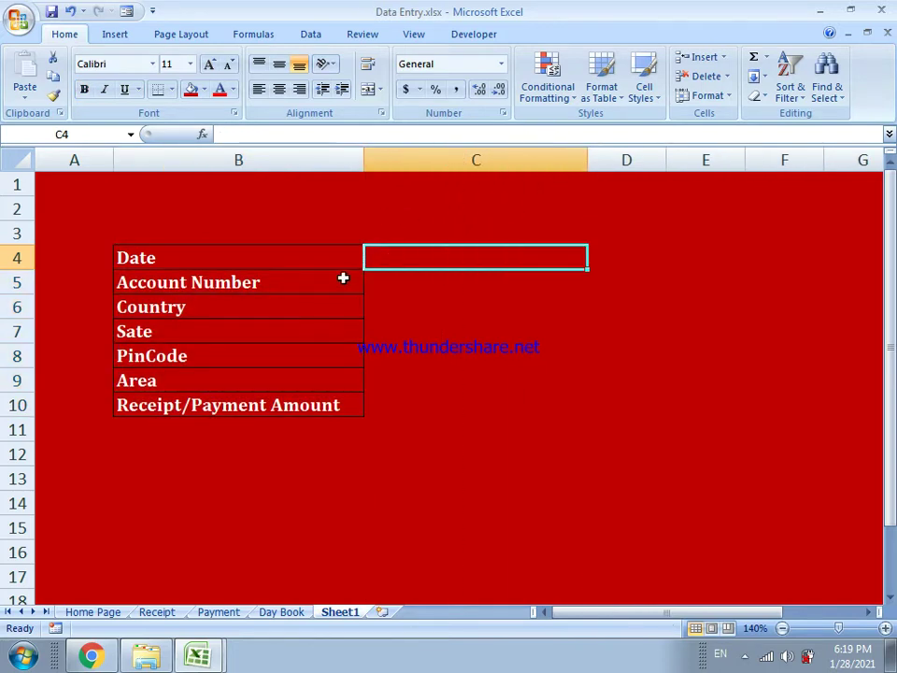
# Apply all borders to the entry cells C4:C10 and remove their fill color
pyautogui.moveTo(408, 249); pyautogui.dragTo(417, 409)
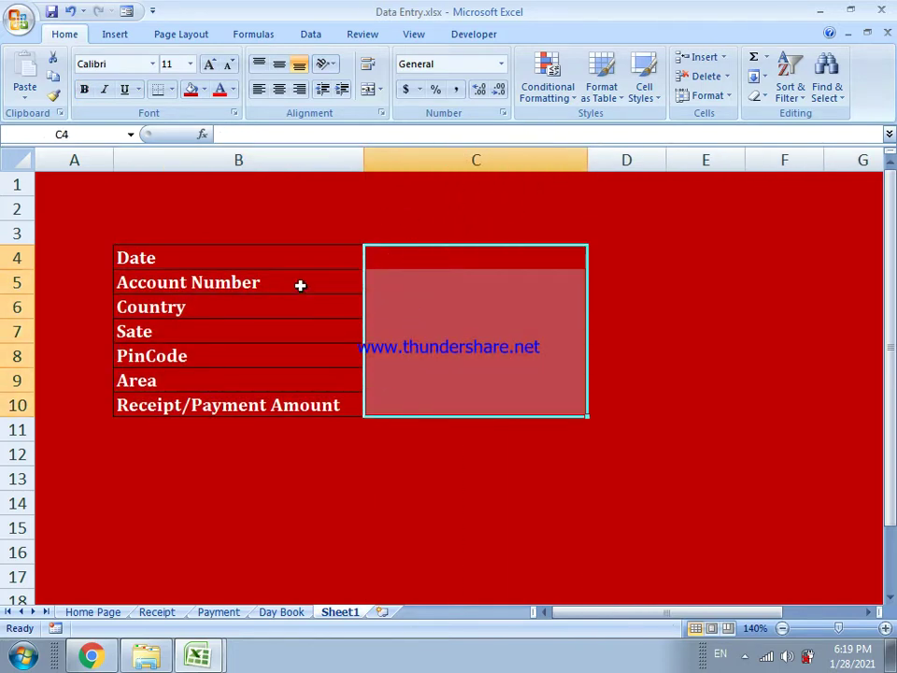
pyautogui.click(172, 90)
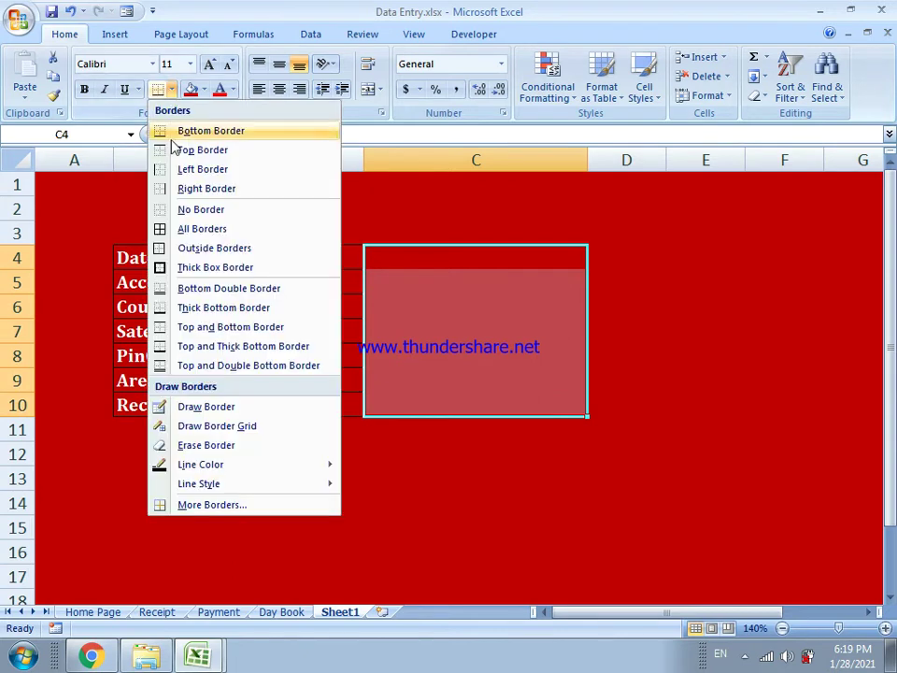
pyautogui.click(184, 234)
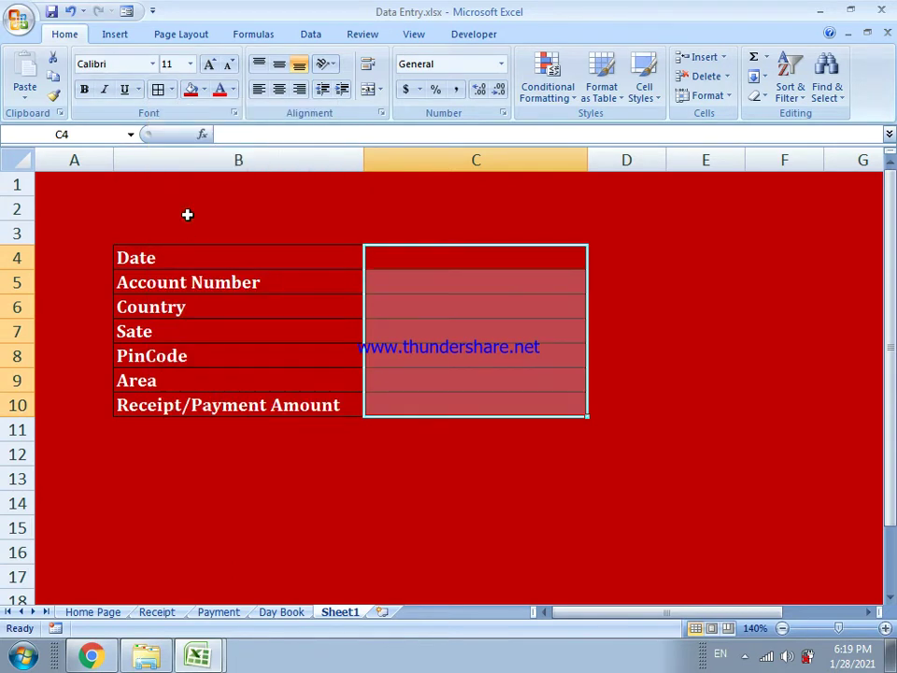
pyautogui.click(206, 91)
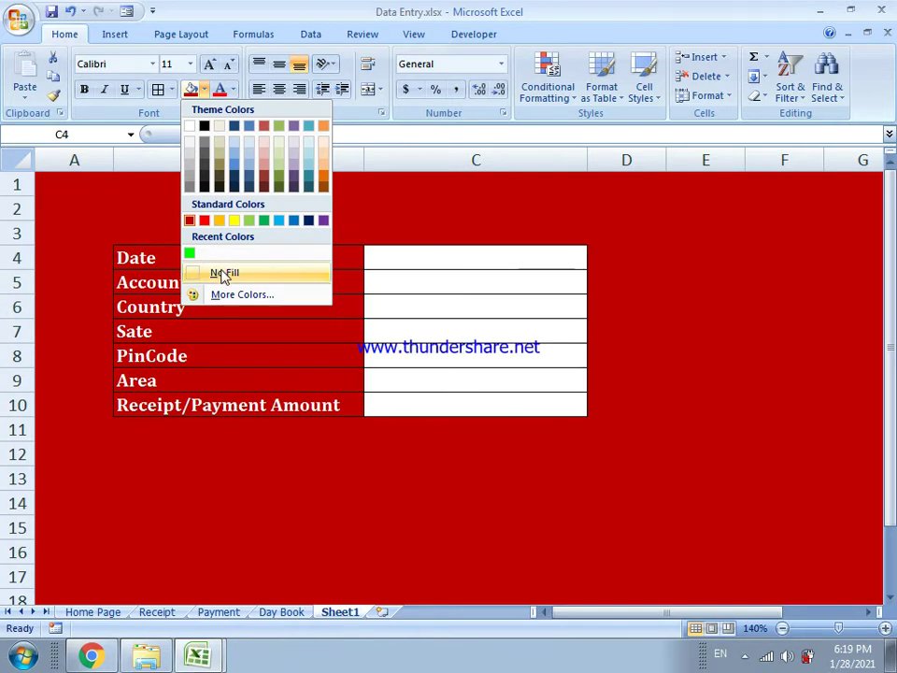
pyautogui.click(224, 275)
pyautogui.click(266, 311)
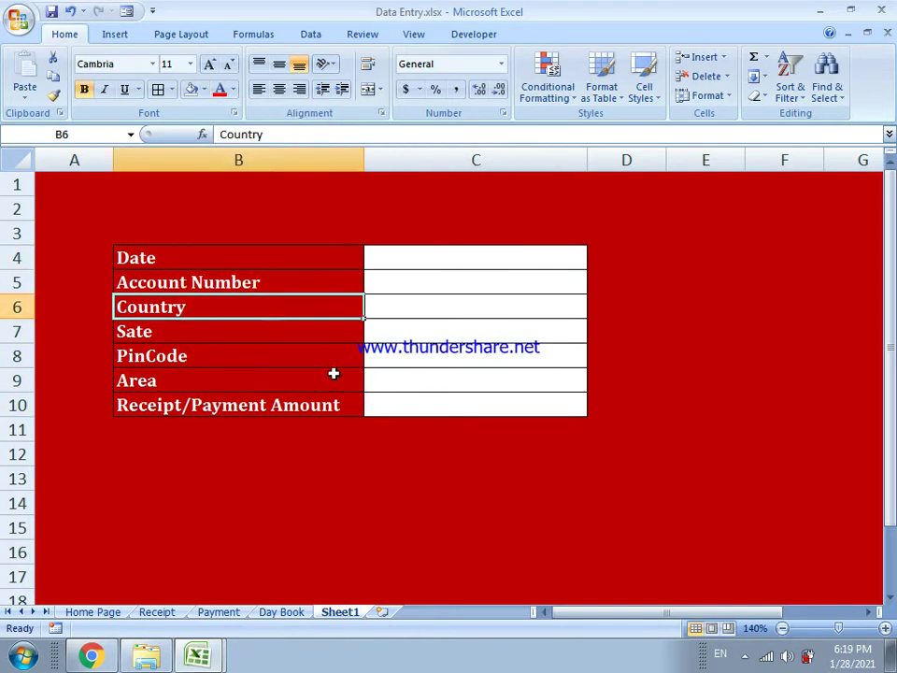
pyautogui.click(375, 402)
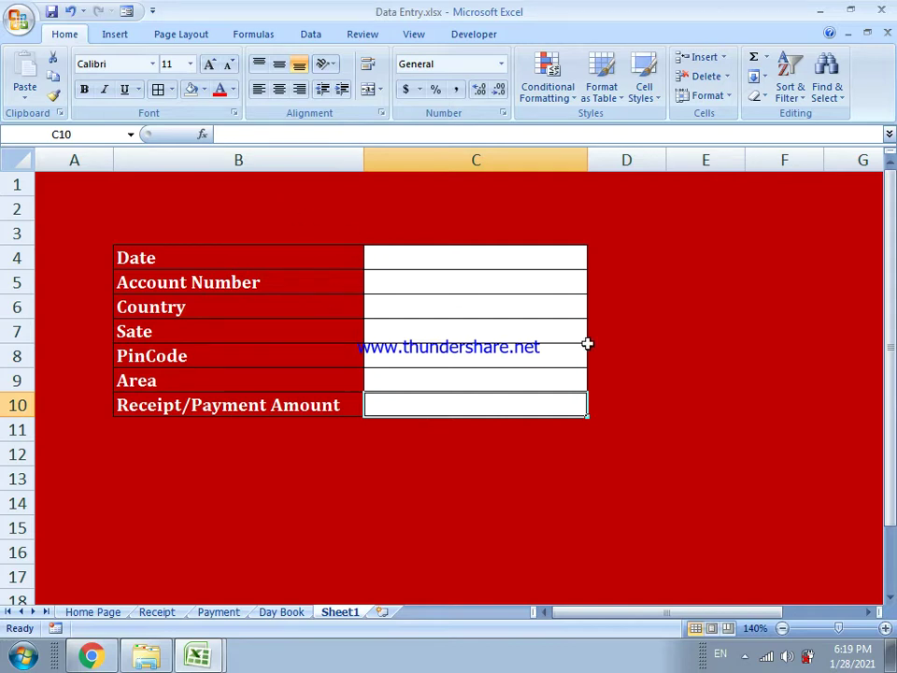
# Draw a rounded rectangle about 1.4 by 0.37 inches above the form labels and round its corners further into a pill shape
pyautogui.click(117, 36)
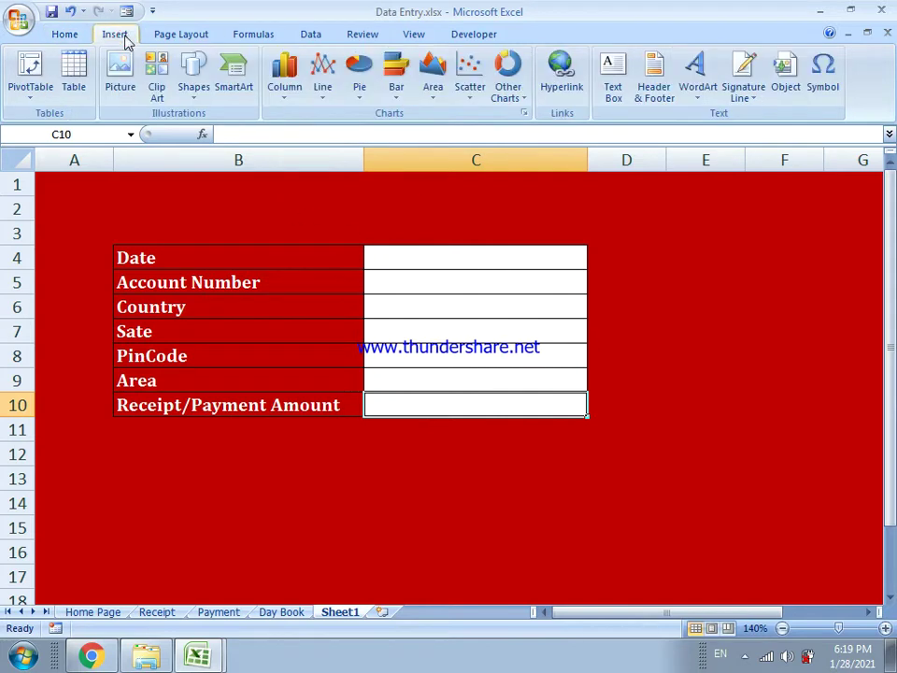
pyautogui.click(185, 93)
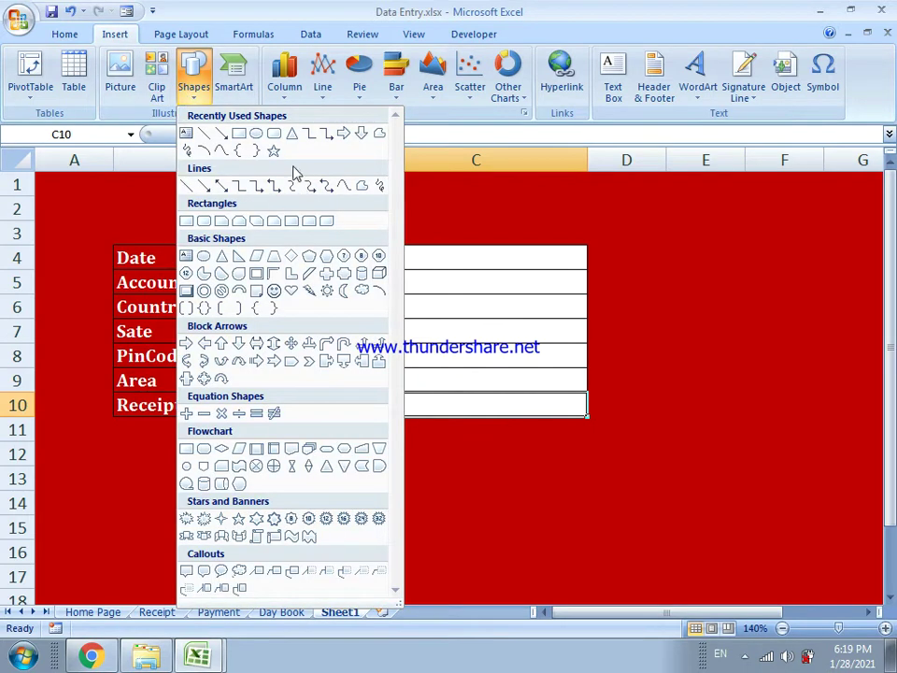
pyautogui.click(274, 133)
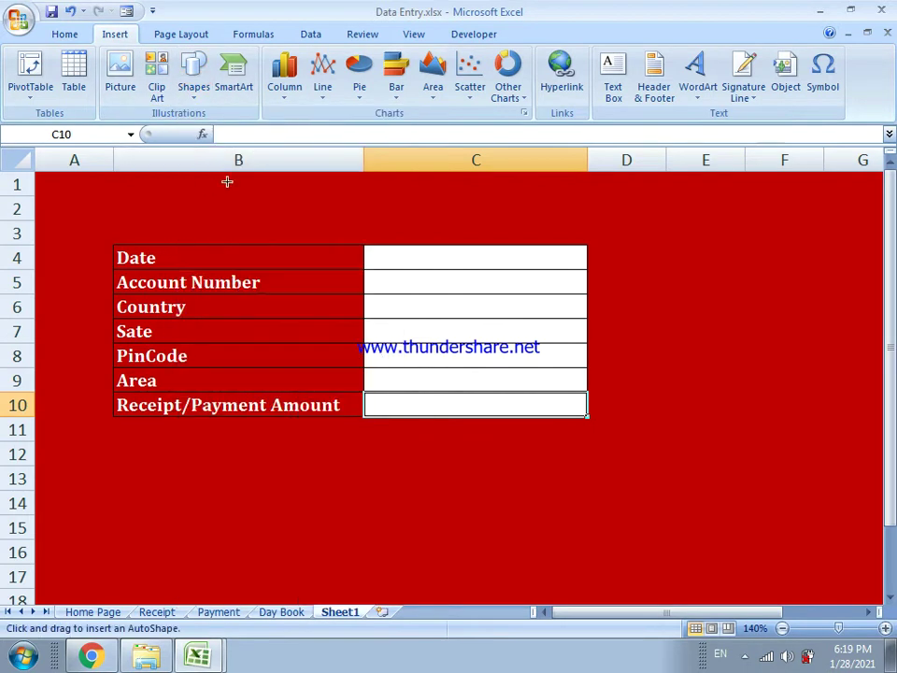
pyautogui.moveTo(147, 186); pyautogui.dragTo(305, 227)
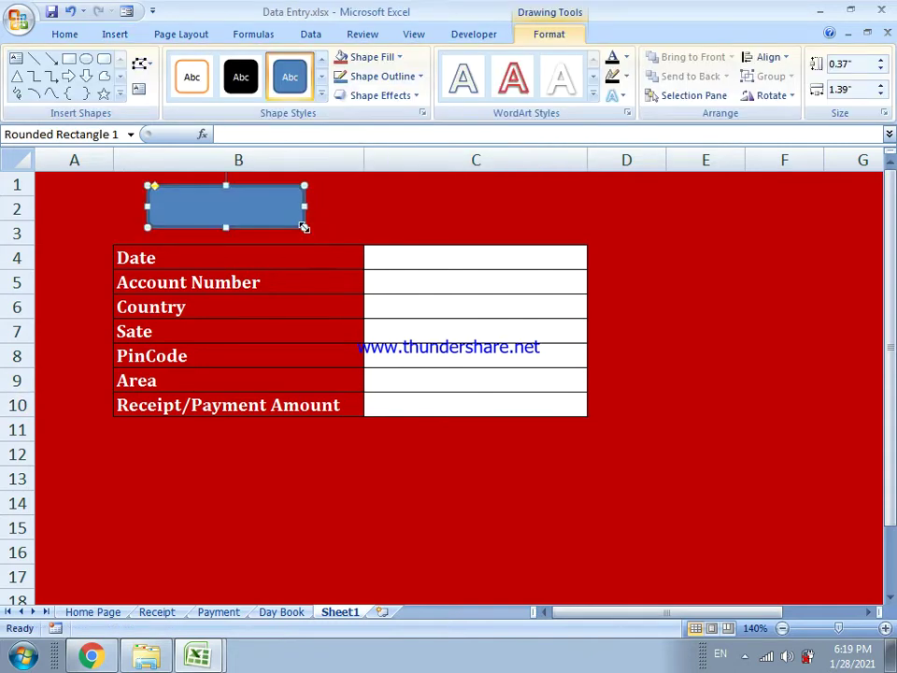
pyautogui.moveTo(155, 189); pyautogui.dragTo(171, 190)
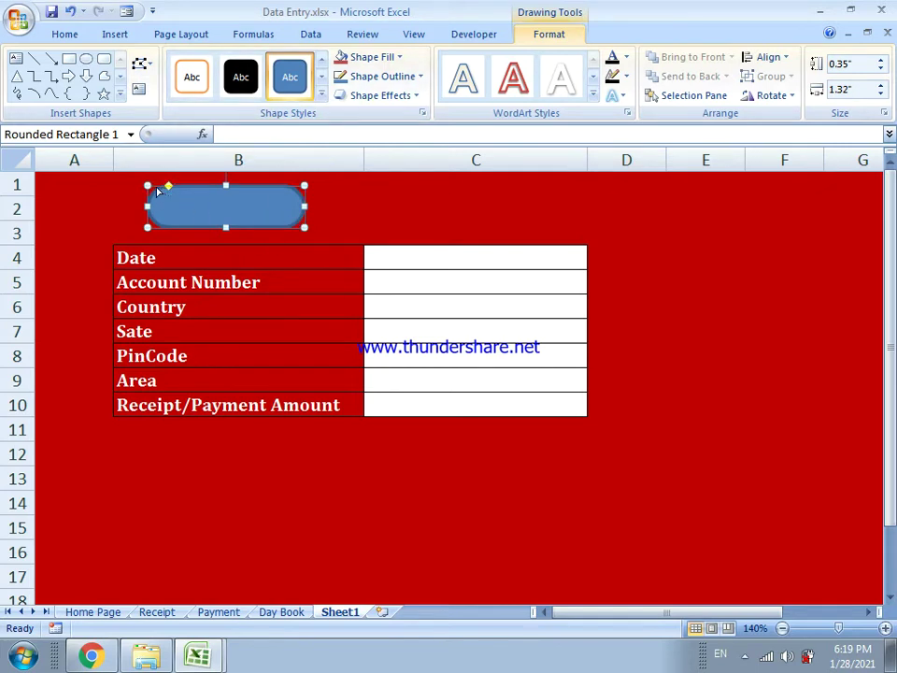
# Apply the glossy green preset shape style to the rounded rectangle above the form
pyautogui.moveTo(133, 181); pyautogui.dragTo(191, 206)
pyautogui.click(323, 96)
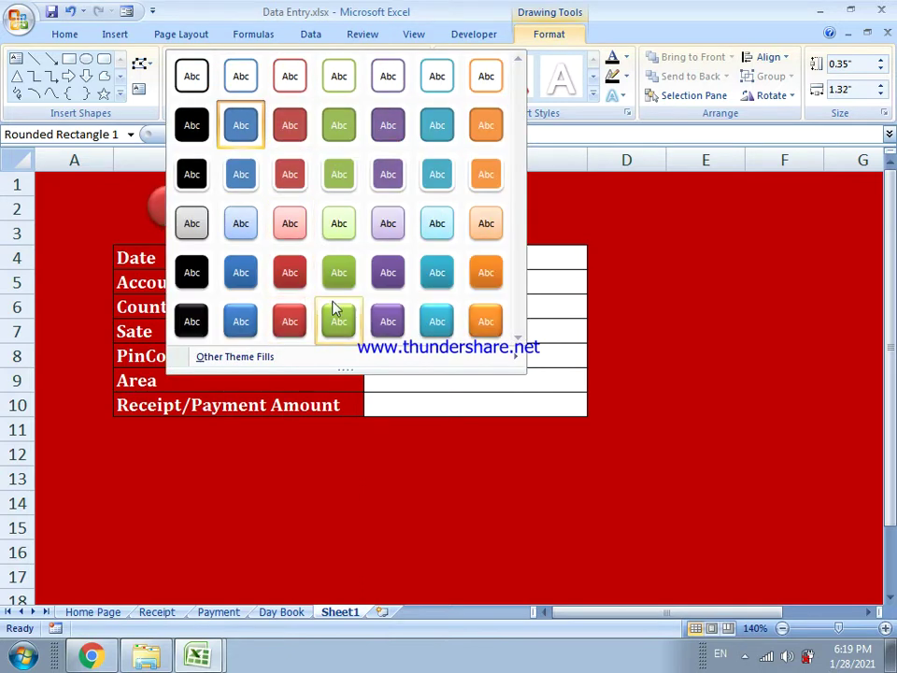
pyautogui.click(338, 314)
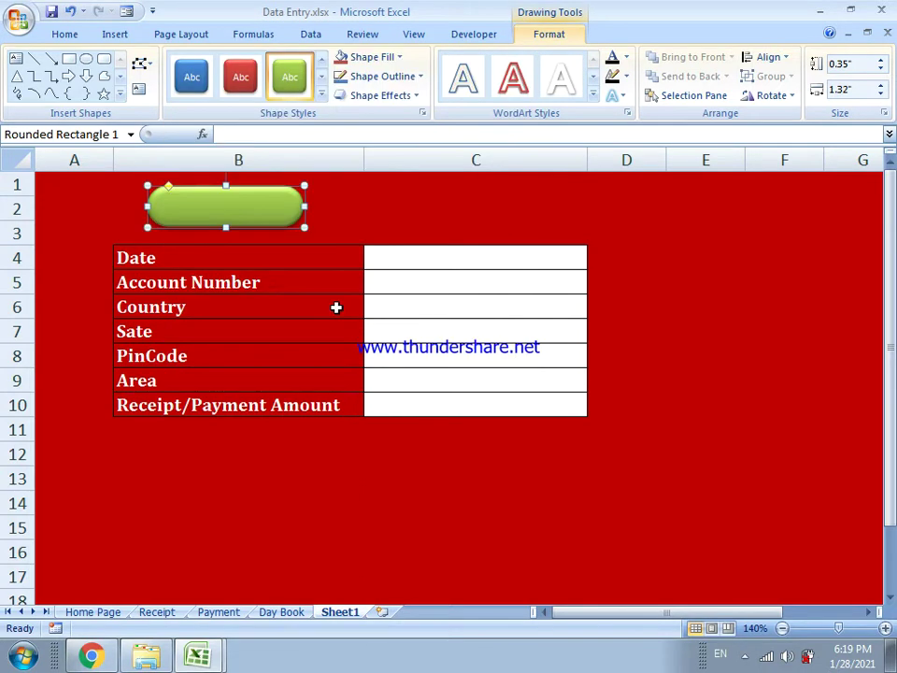
# Add the text XXX to the green rounded rectangle and select the shape
pyautogui.rightClick(252, 211)
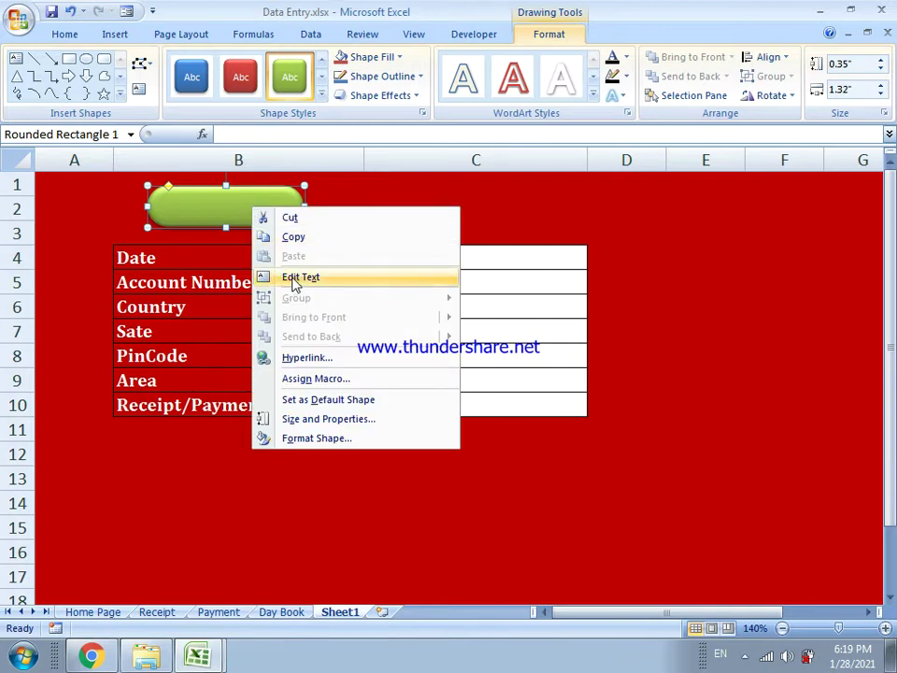
pyautogui.click(216, 214)
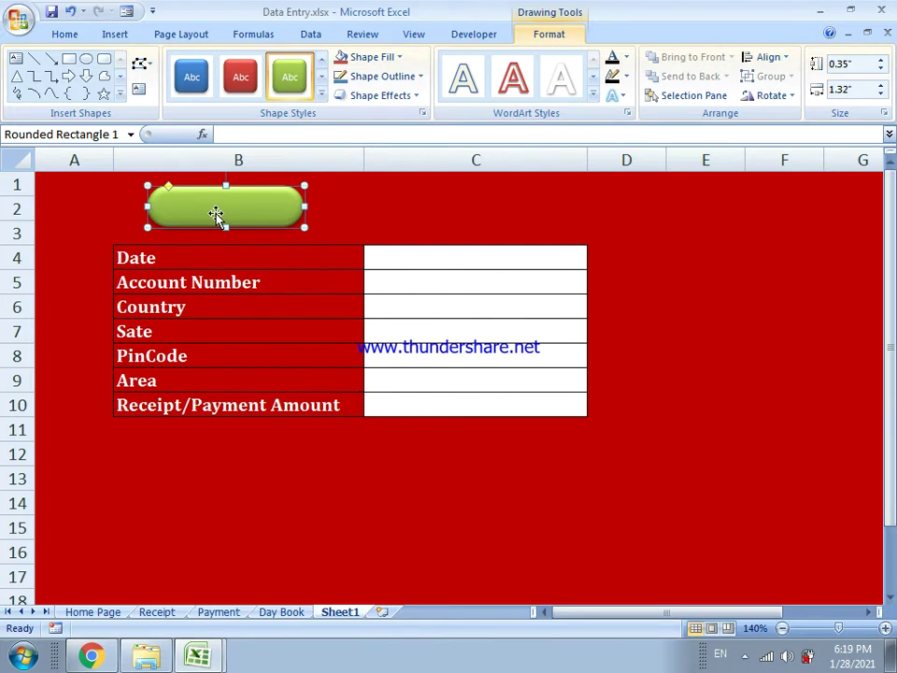
pyautogui.rightClick(216, 214)
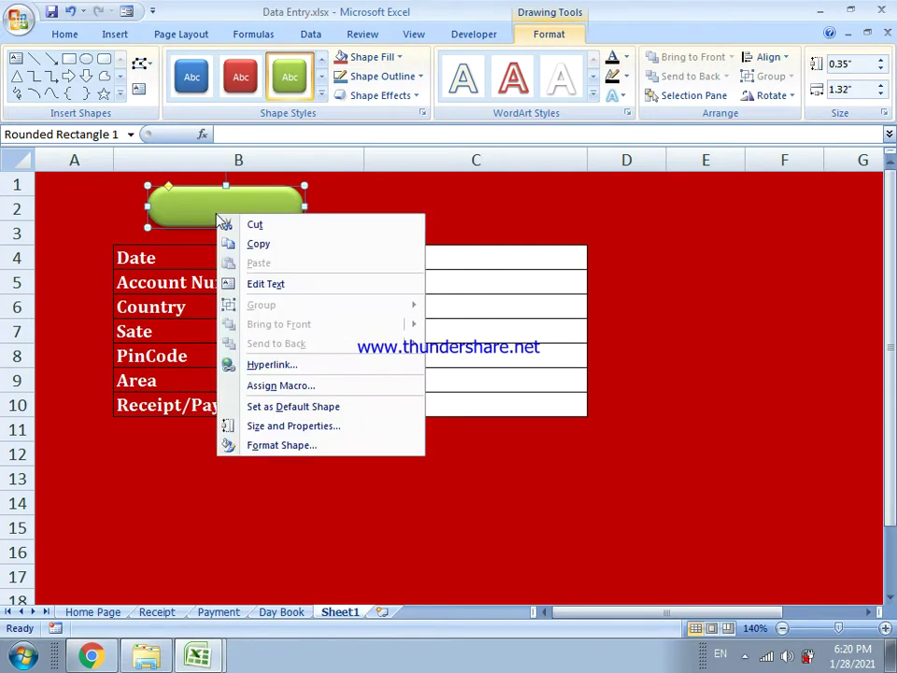
pyautogui.click(259, 287)
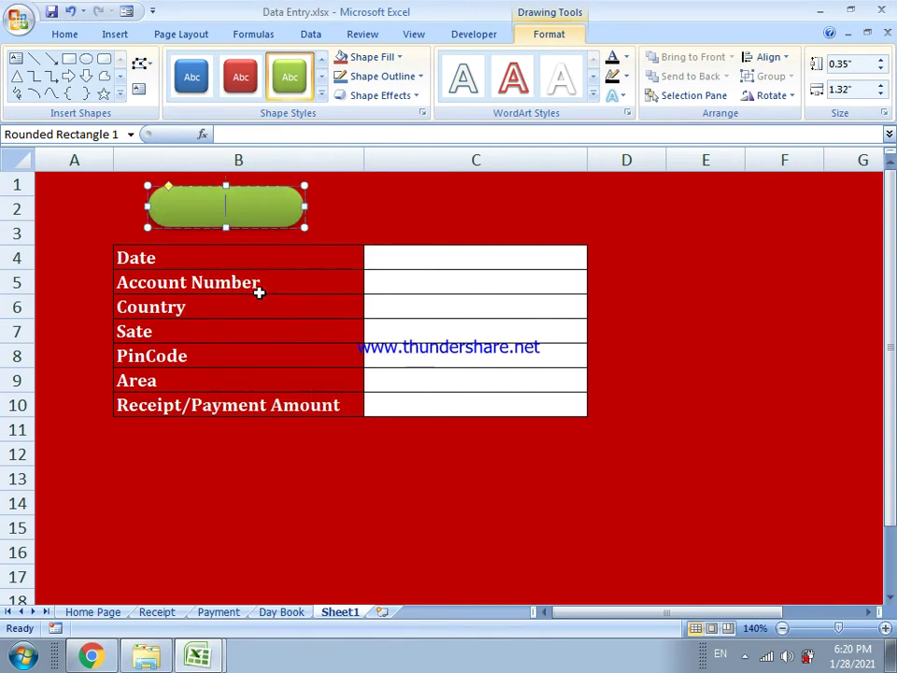
pyautogui.click(263, 190)
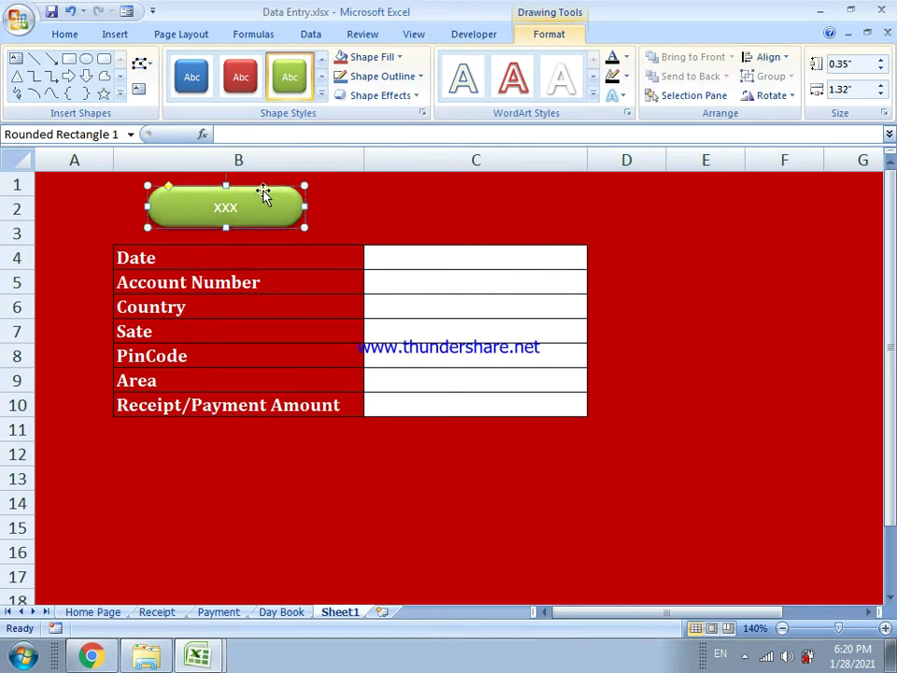
# Fill the XXX pill shape with the recently used bright green and duplicate it twice, arranging the three shapes in a row above the form
pyautogui.click(366, 60)
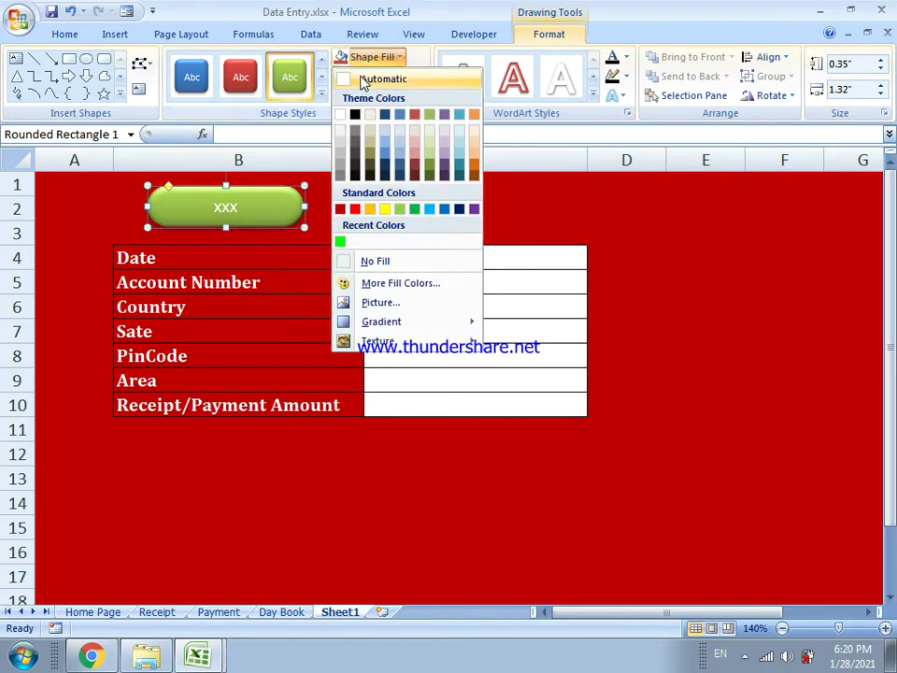
pyautogui.click(341, 240)
pyautogui.hotkey('ctrl', 'd')
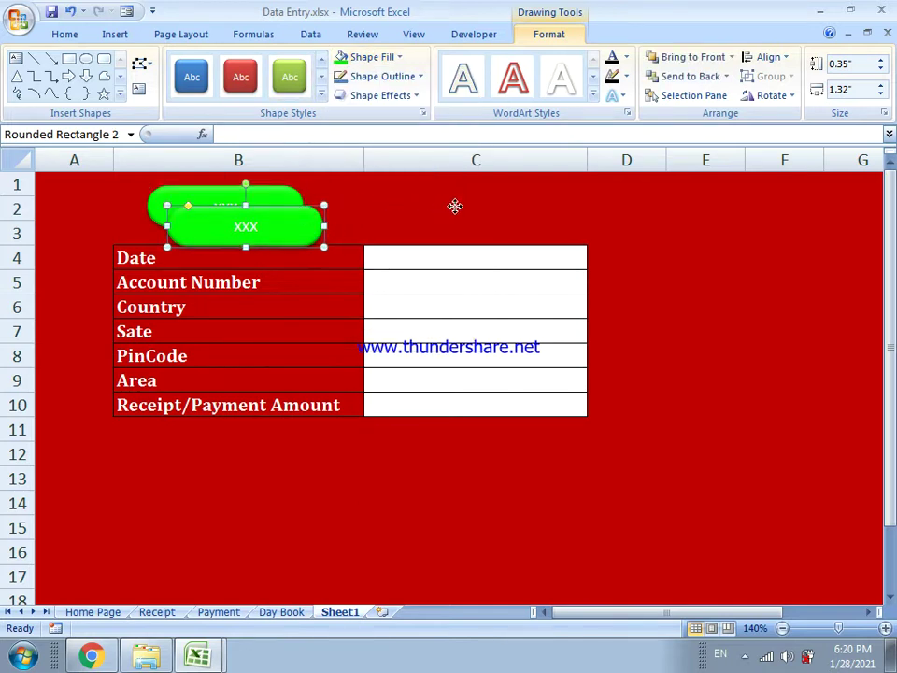
pyautogui.moveTo(456, 203); pyautogui.dragTo(456, 205)
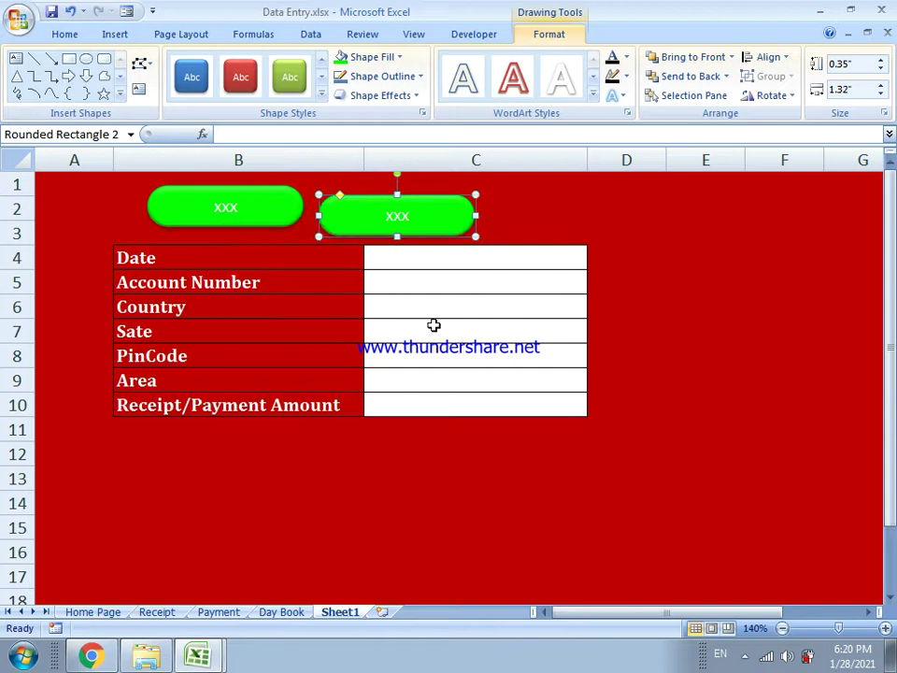
pyautogui.hotkey('ctrl', 'd')
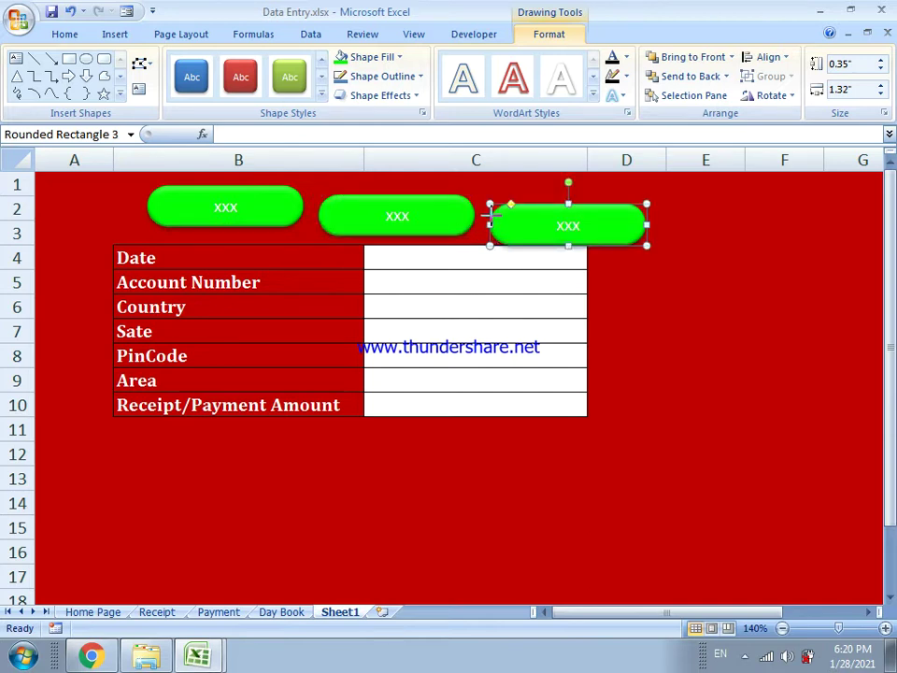
pyautogui.moveTo(513, 221); pyautogui.dragTo(464, 194)
pyautogui.click(467, 202)
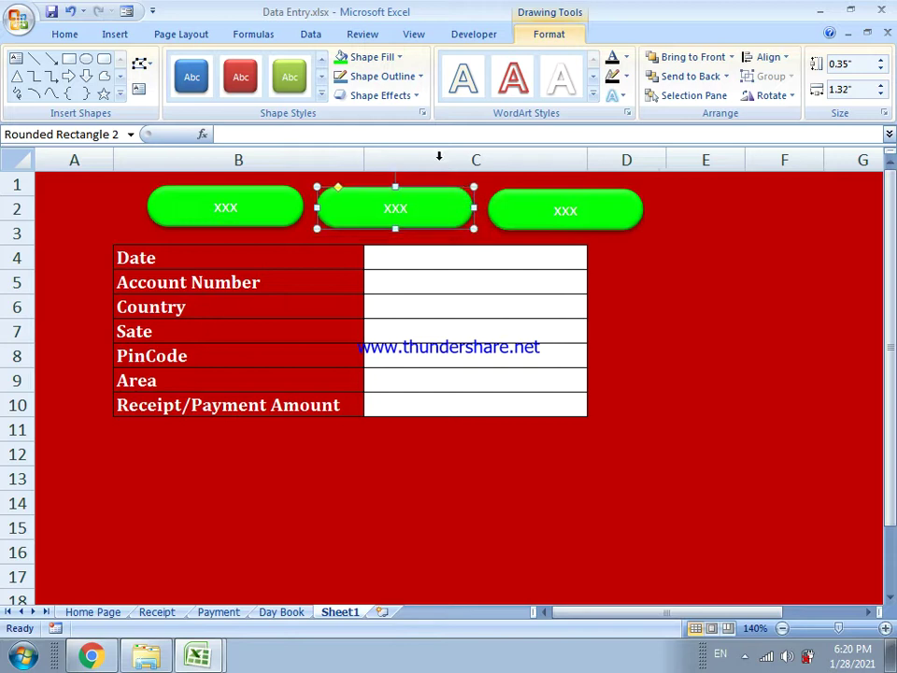
# Fill the middle XXX shape with the standard light blue and the third one with dark blue
pyautogui.click(388, 59)
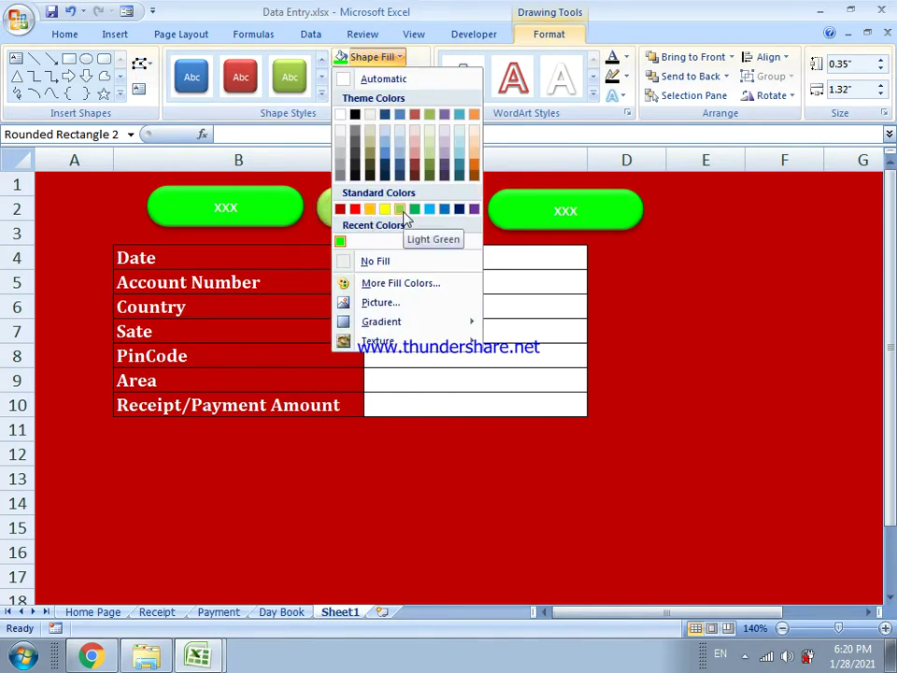
pyautogui.click(429, 216)
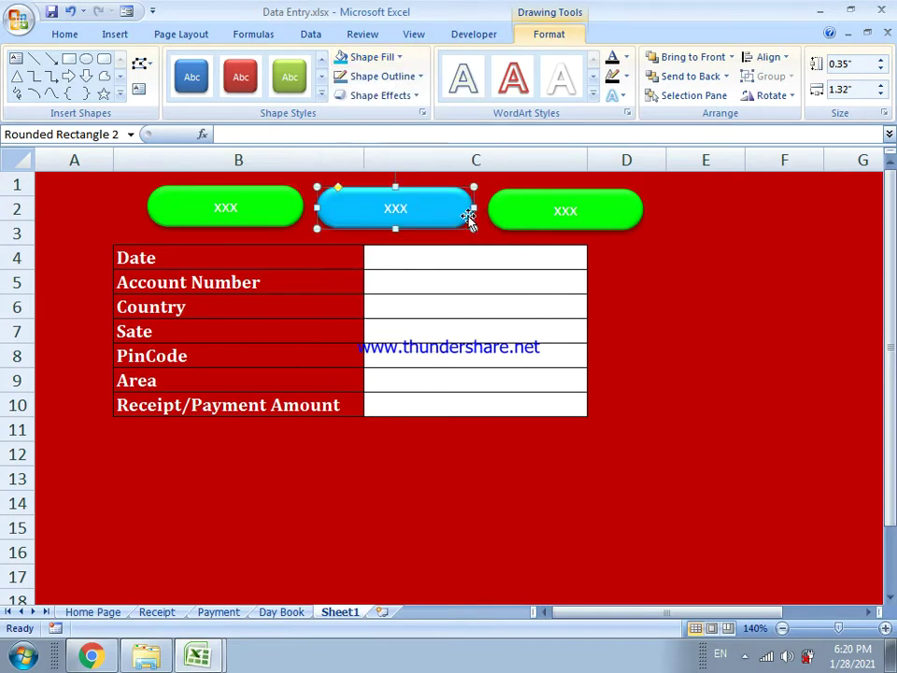
pyautogui.click(491, 217)
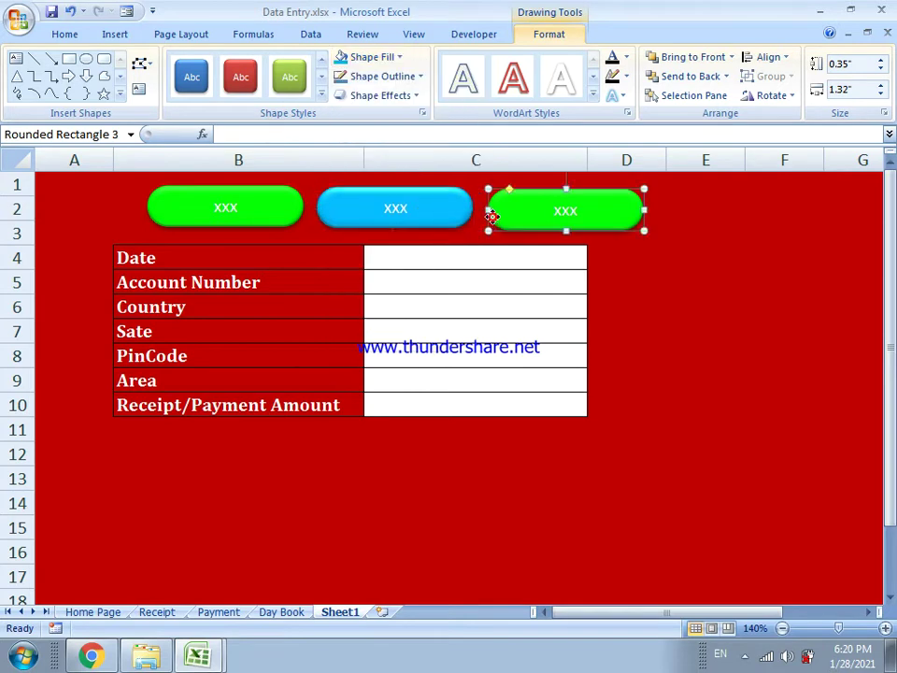
pyautogui.click(395, 57)
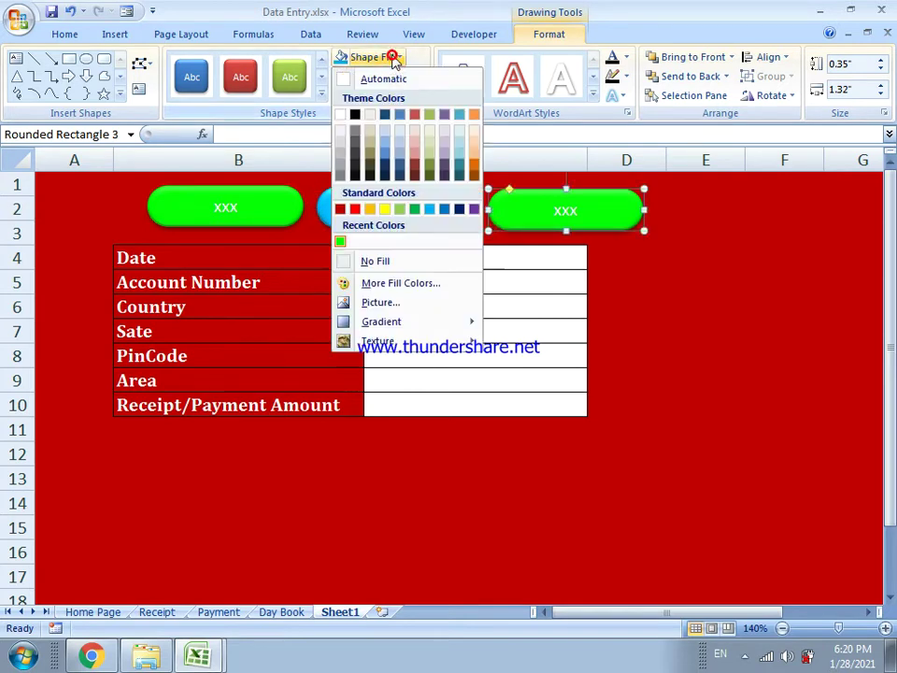
pyautogui.click(459, 208)
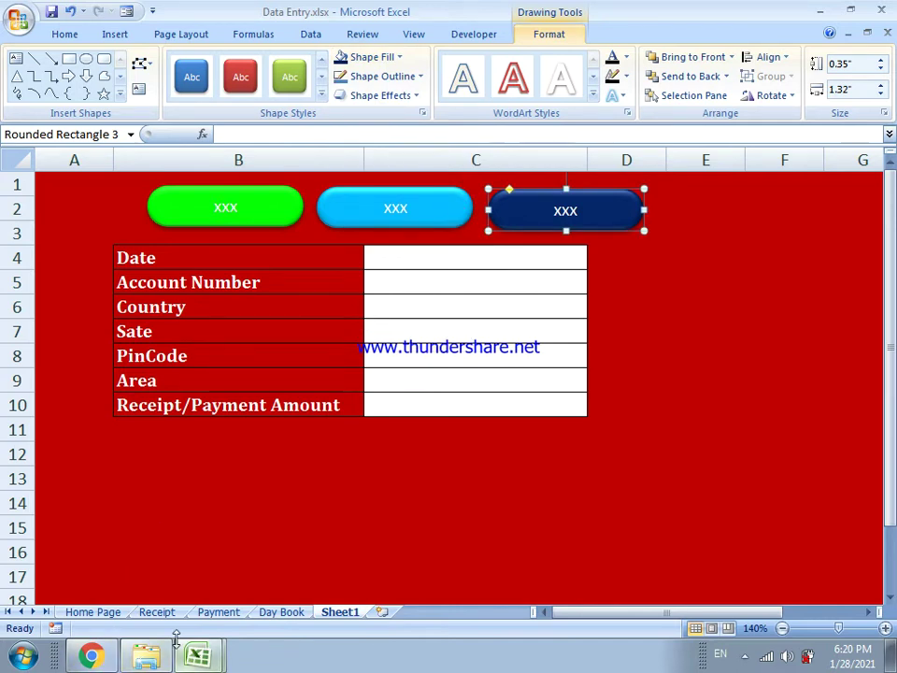
# Switch to the Home Page sheet and enter the date 1-1-2021 in the form's Date cell C6
pyautogui.click(110, 615)
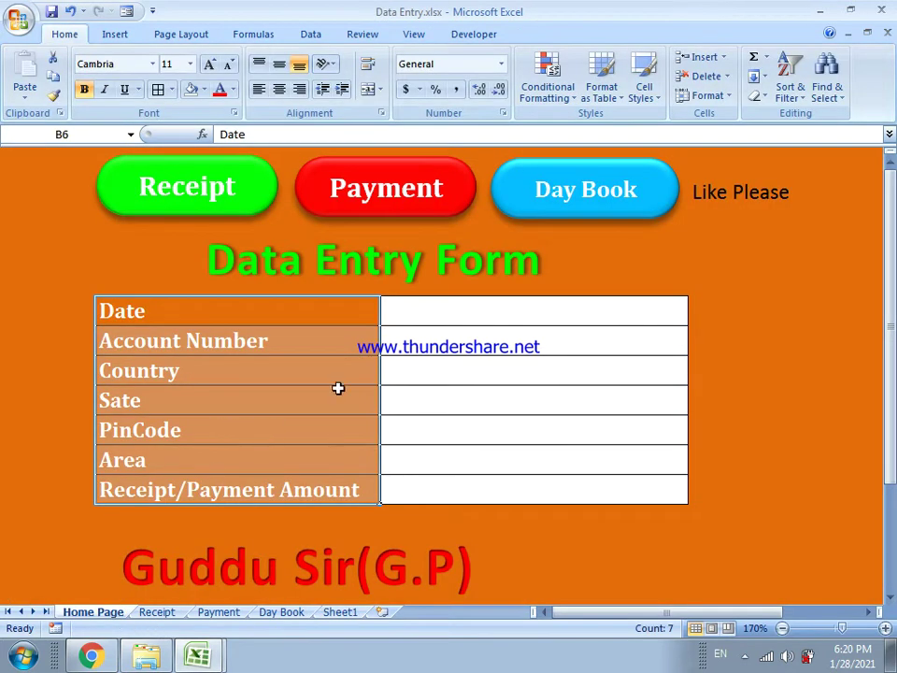
pyautogui.click(413, 345)
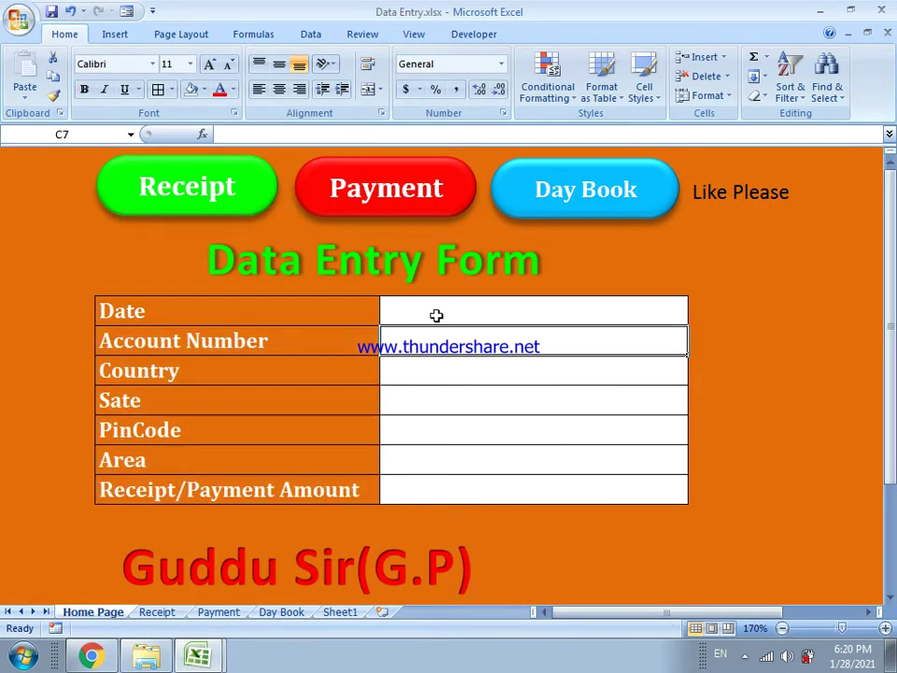
pyautogui.click(436, 315)
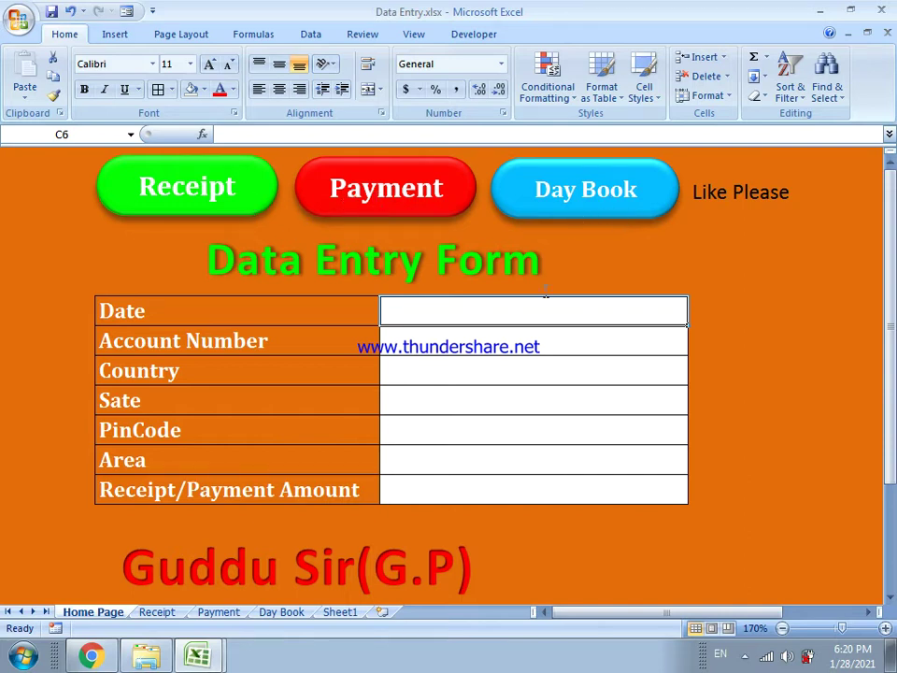
pyautogui.click(491, 333)
pyautogui.click(498, 310)
pyautogui.write('1-2-')
pyautogui.press('BackSpace')
pyautogui.press('BackSpace')
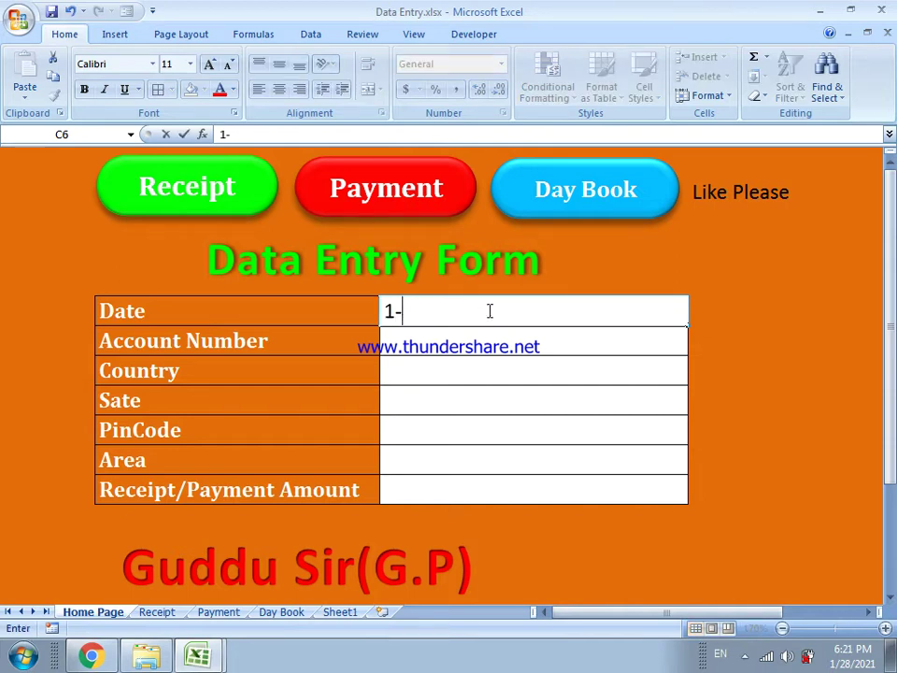
pyautogui.write('1-2021')
pyautogui.press('Return')
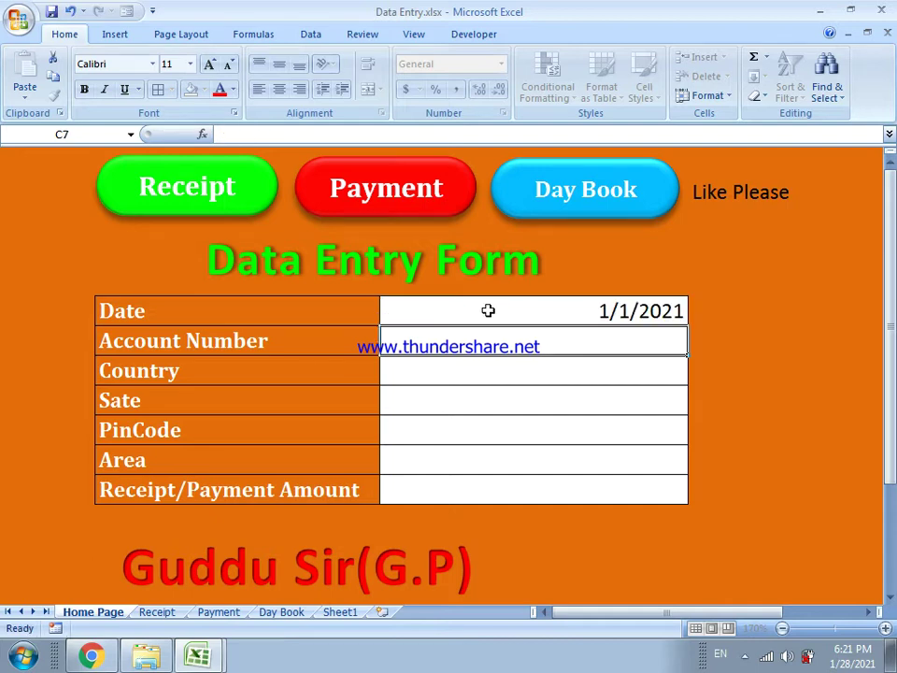
# Enter the account number with its leading zeros in cell C7 of the form
pyautogui.write('0')
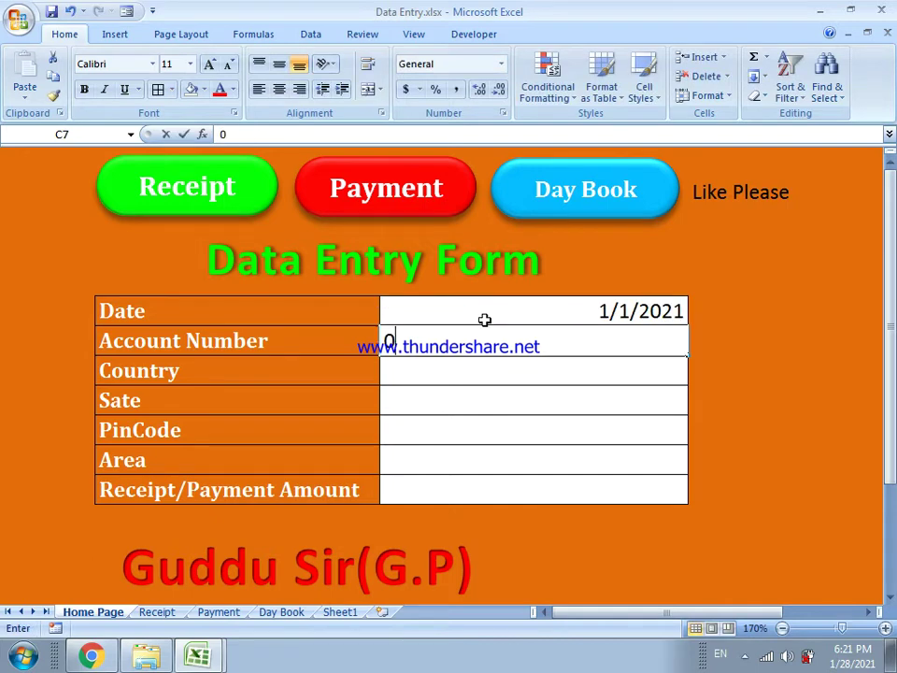
pyautogui.write('0000234')
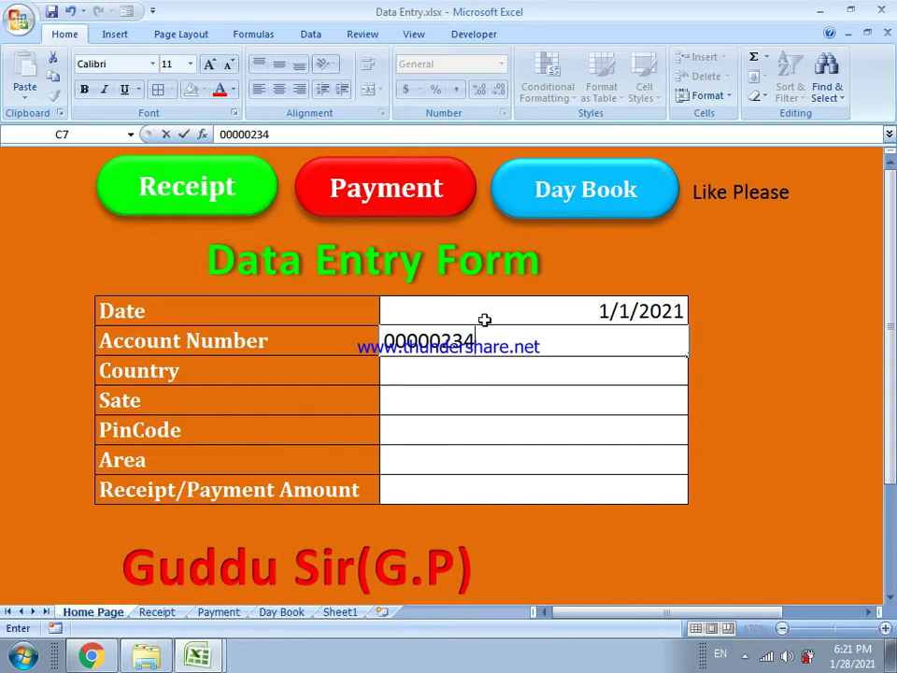
pyautogui.press('Return')
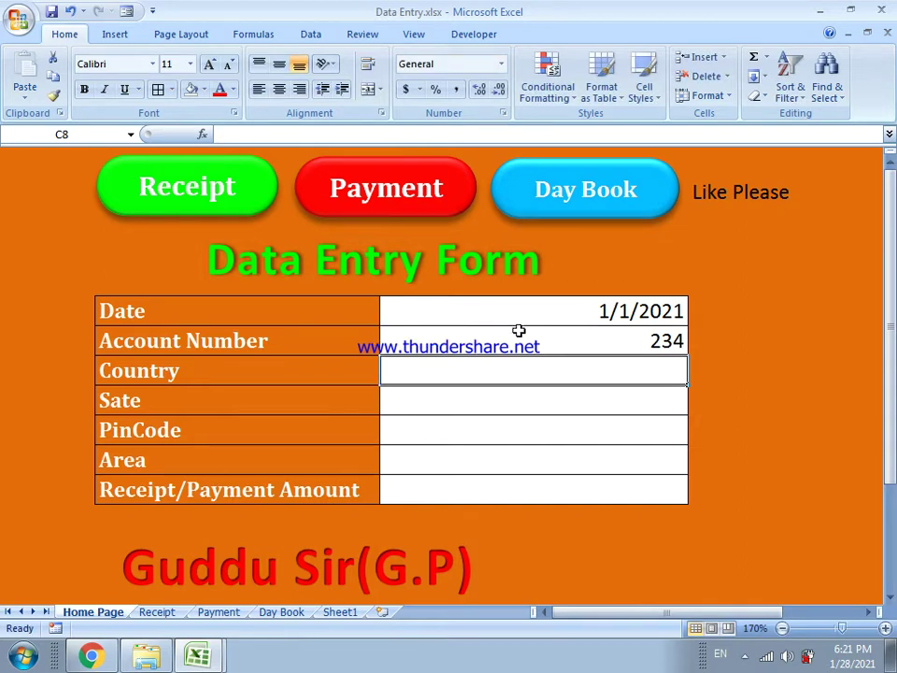
# Apply the custom number format 0000000 to the Account Number entry cell C7
pyautogui.click(519, 331)
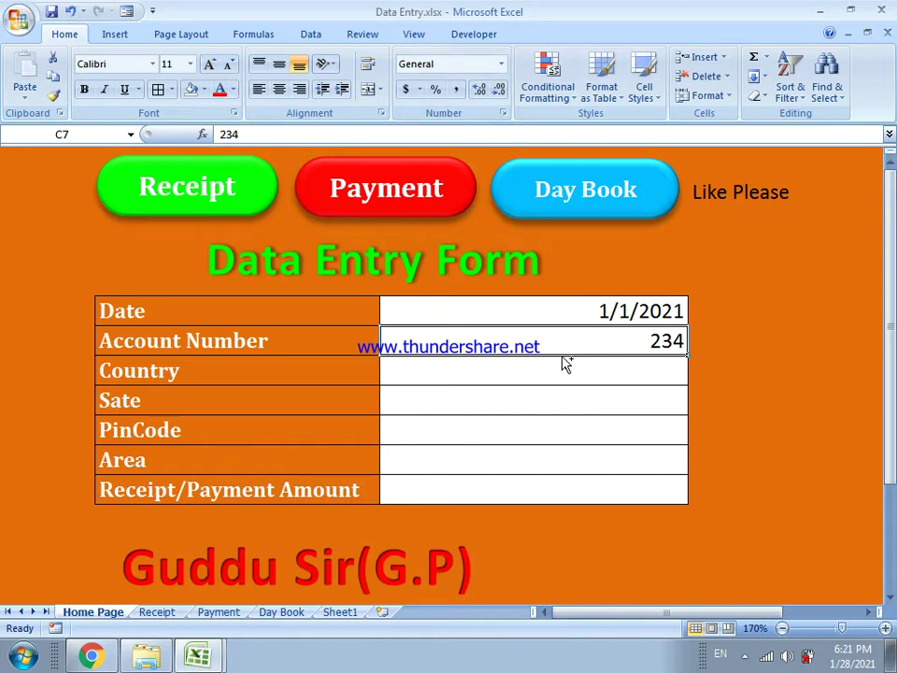
pyautogui.hotkey('ctrl', '1')
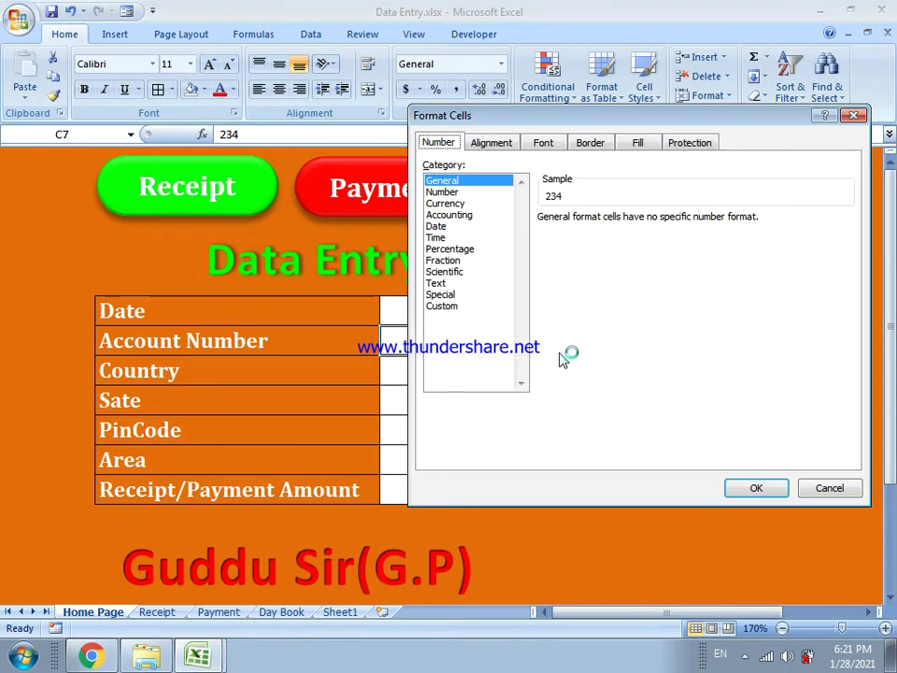
pyautogui.click(446, 309)
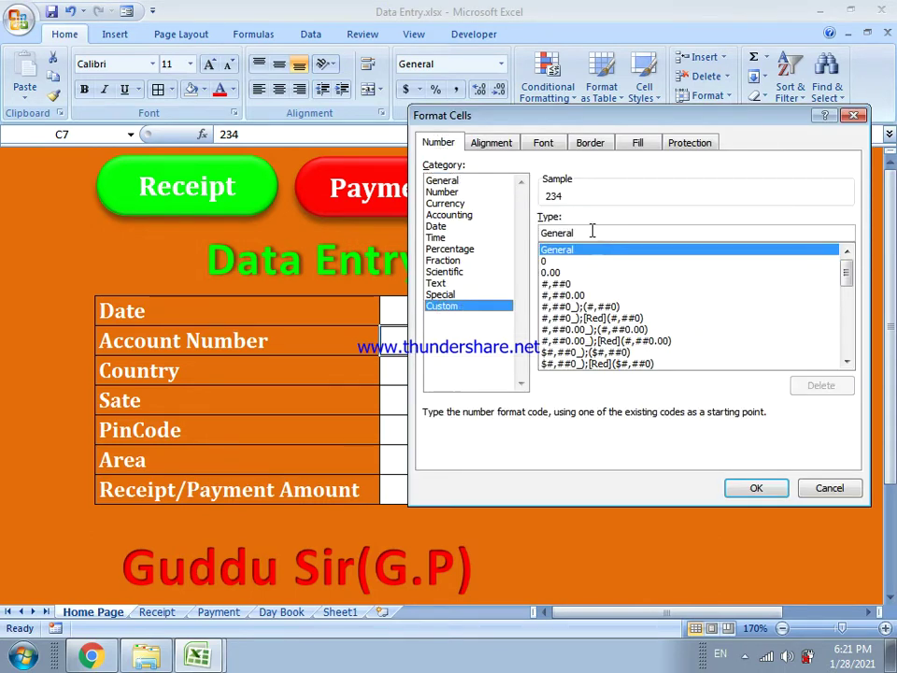
pyautogui.press('BackSpace')
pyautogui.press('BackSpace')
pyautogui.press('BackSpace')
pyautogui.press('BackSpace')
pyautogui.press('BackSpace')
pyautogui.press('BackSpace')
pyautogui.press('BackSpace')
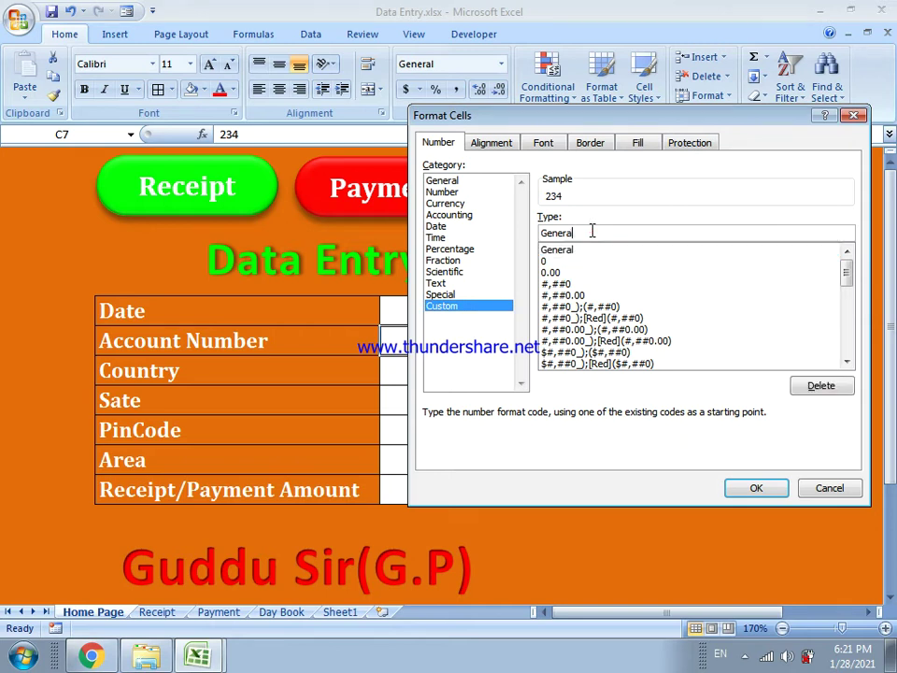
pyautogui.write('0000000')
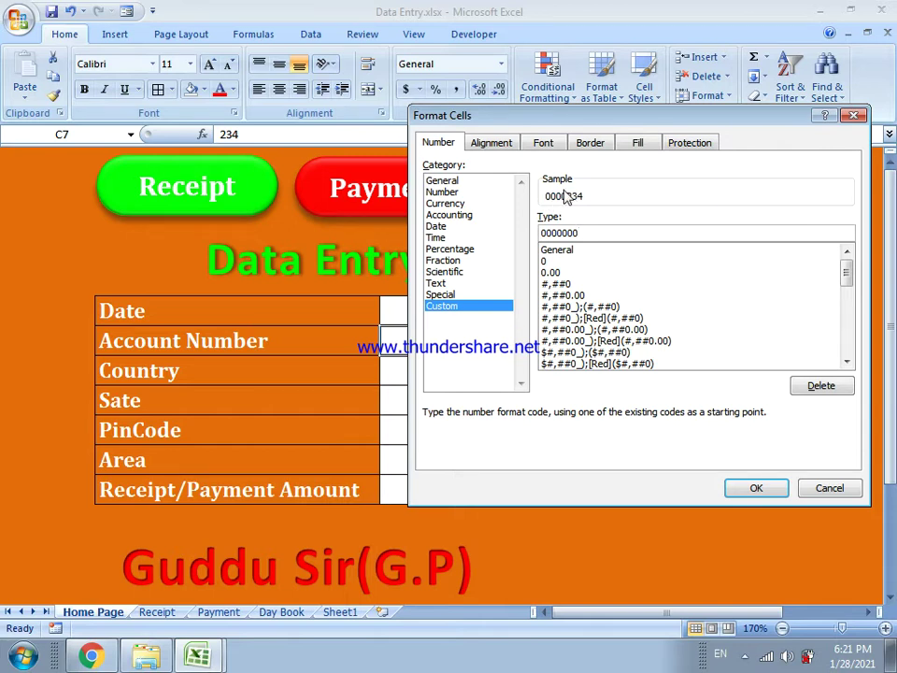
pyautogui.click(739, 490)
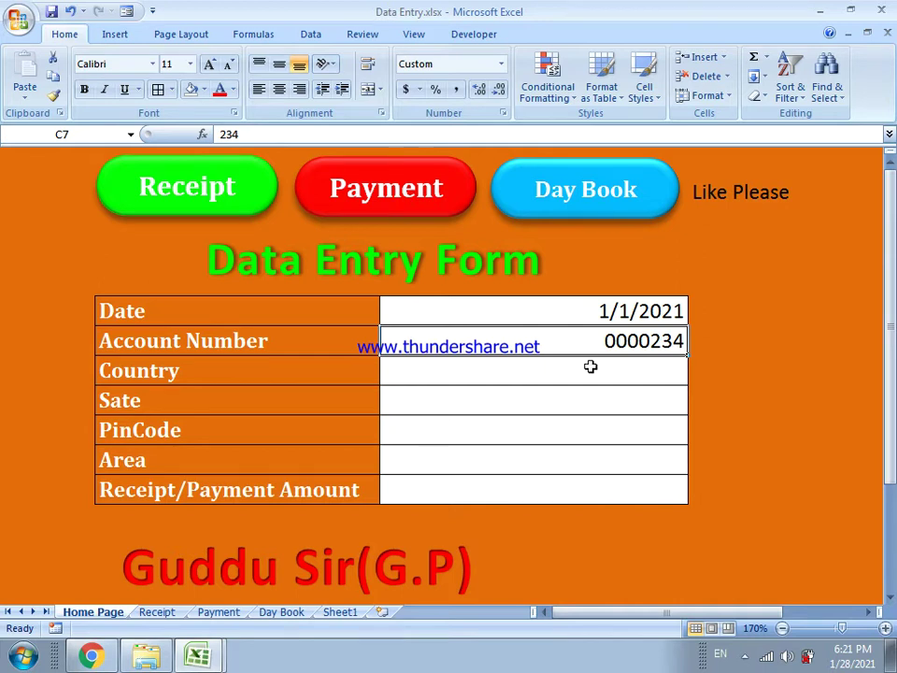
# Fill in the form's address fields with country INDIA, state UP and the postal pin code
pyautogui.click(591, 367)
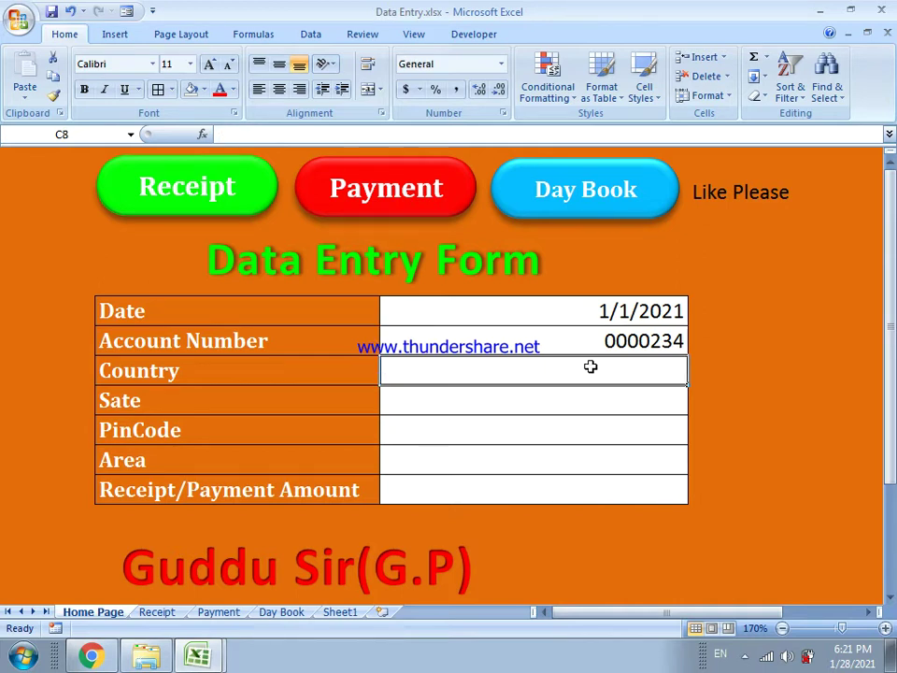
pyautogui.write('INDIA')
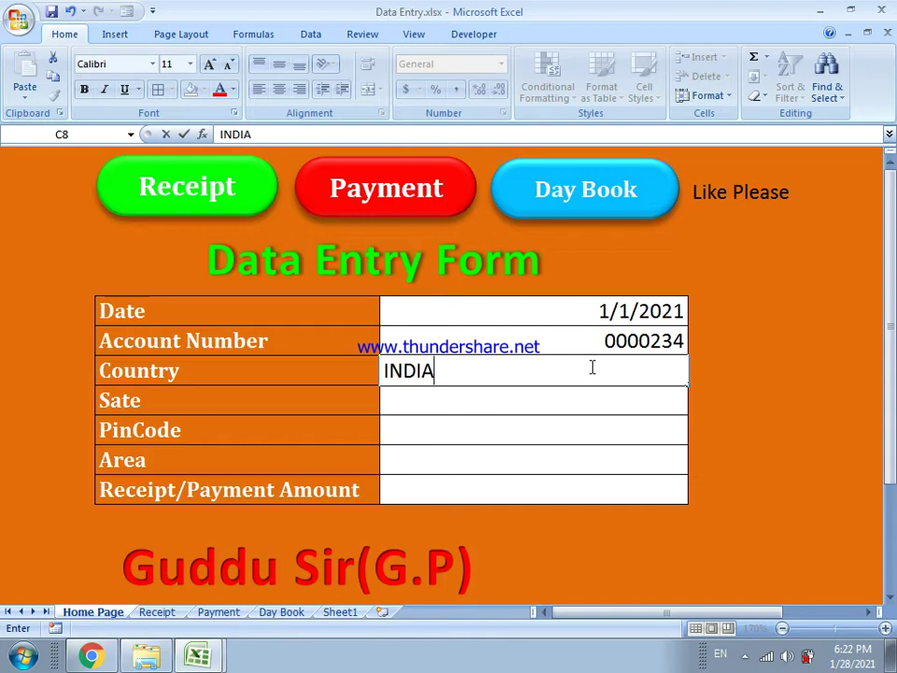
pyautogui.press('Return')
pyautogui.write('UP')
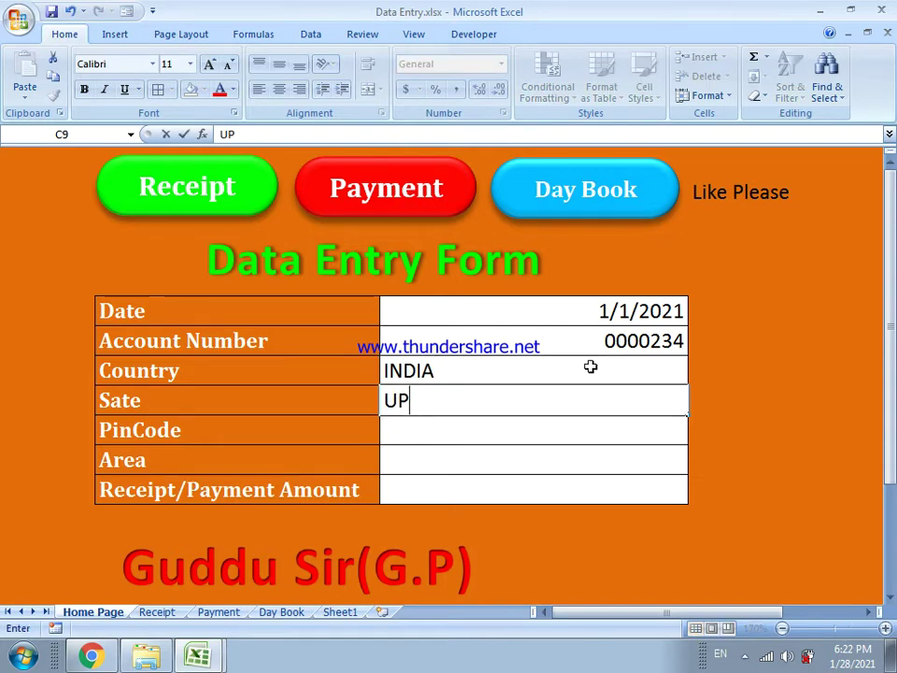
pyautogui.press('Return')
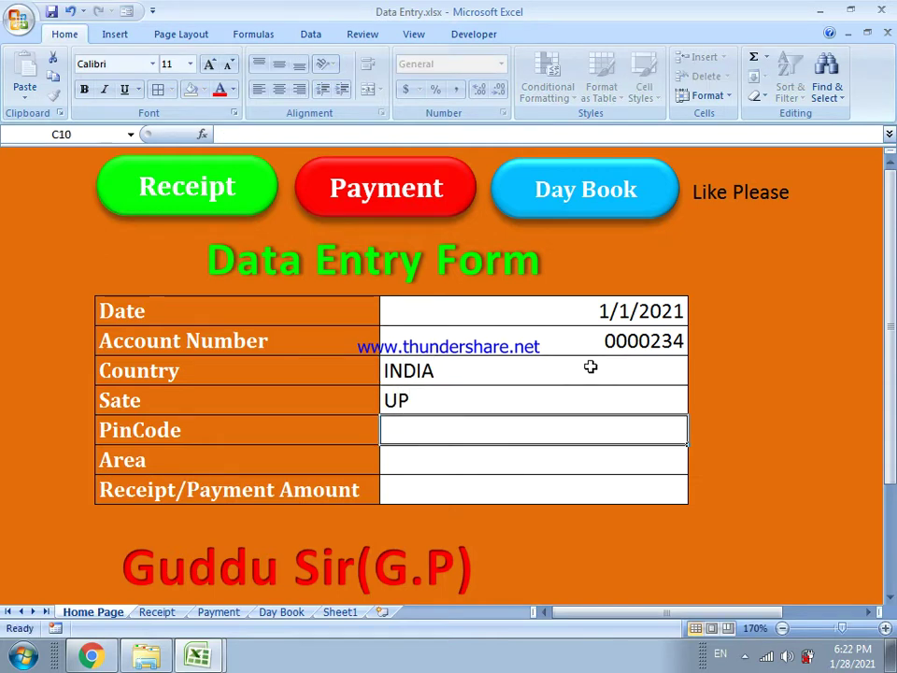
pyautogui.write('212217')
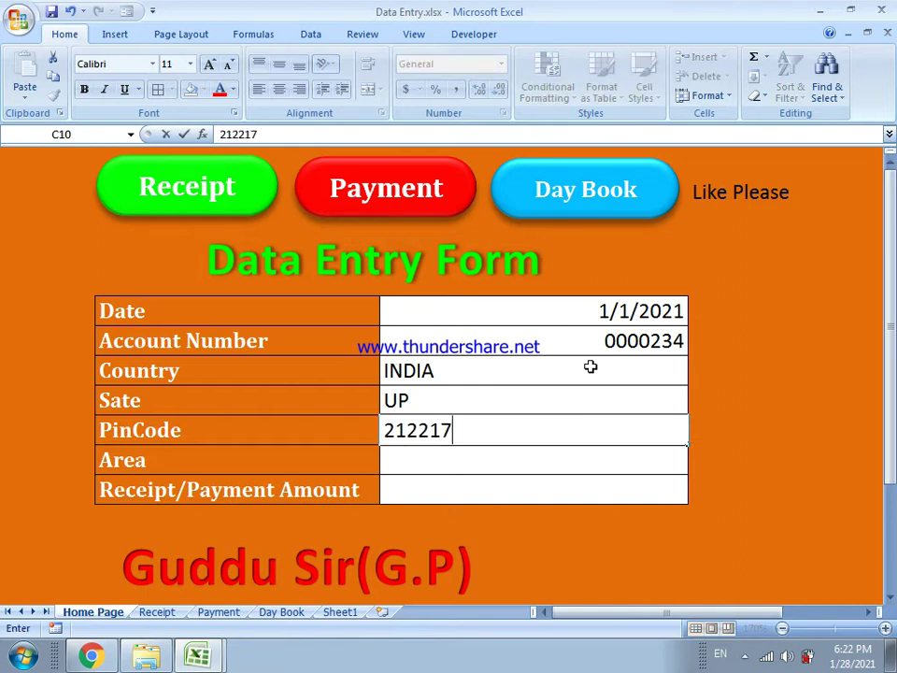
pyautogui.press('Return')
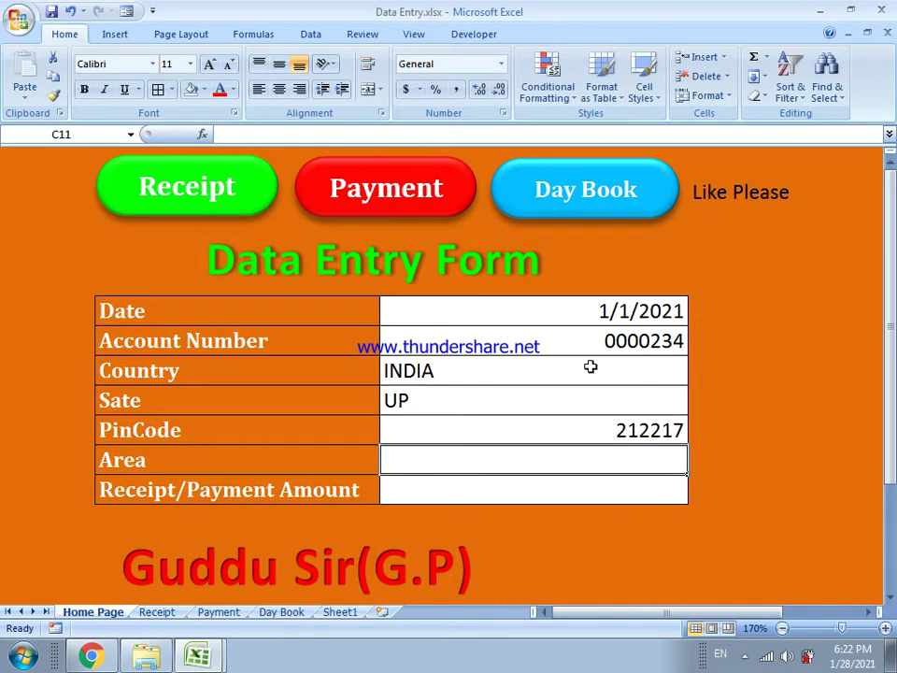
pyautogui.click(591, 367)
pyautogui.write('IRATHU')
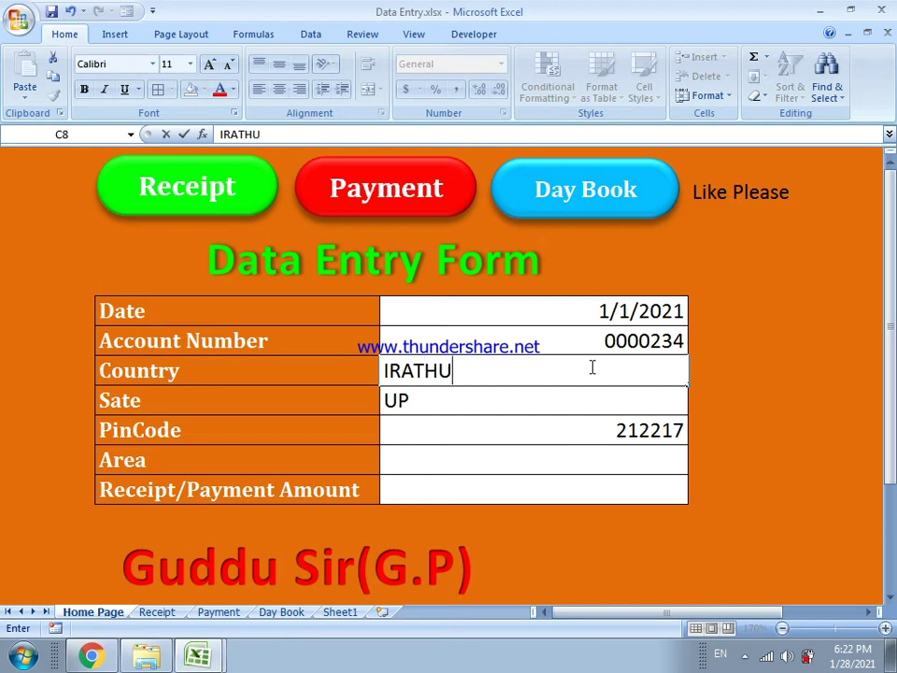
pyautogui.press('Escape')
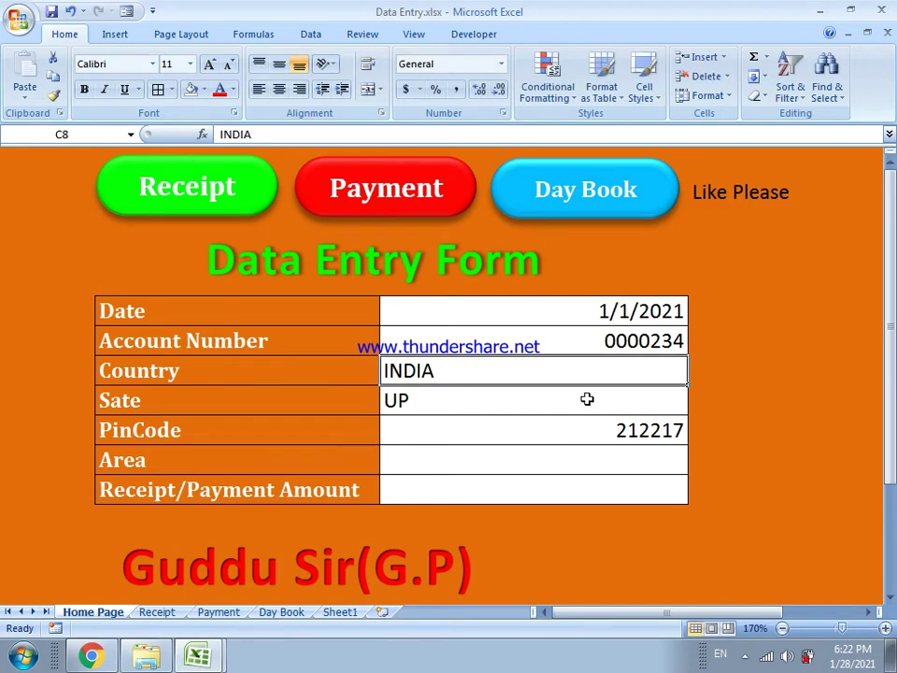
# Complete the form's sample record with SIRATHU as the area and 5000 as the receipt/payment amount
pyautogui.click(585, 457)
pyautogui.write('SIRATHU')
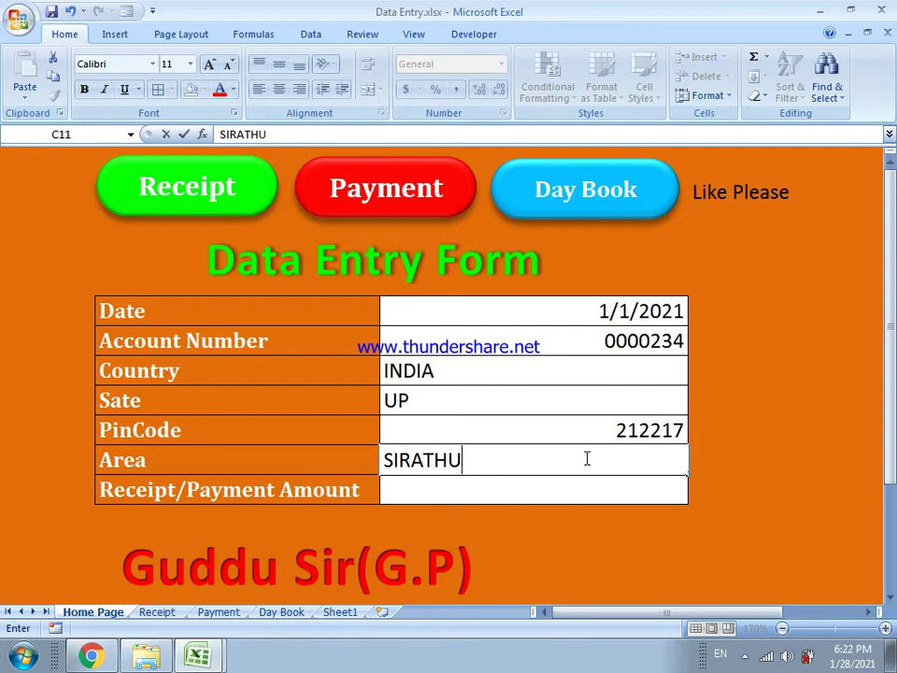
pyautogui.press('Return')
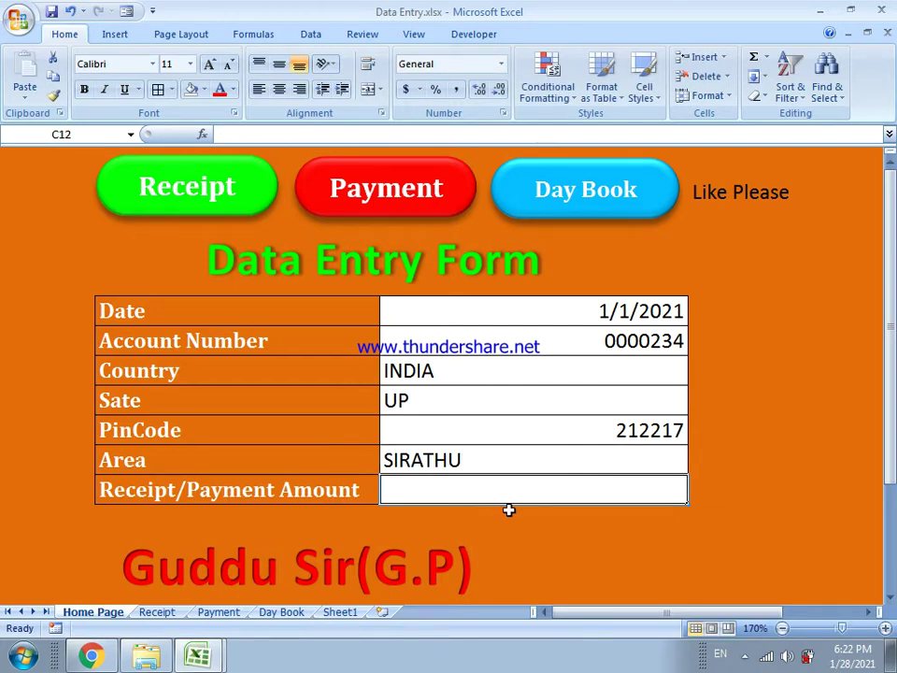
pyautogui.write('50000')
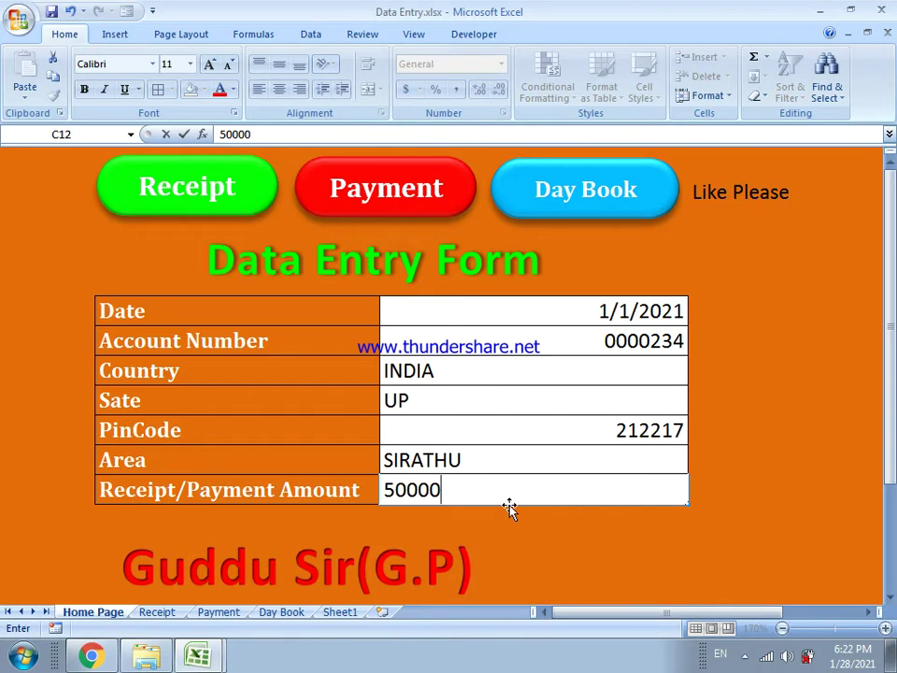
pyautogui.press('BackSpace')
pyautogui.click(733, 521)
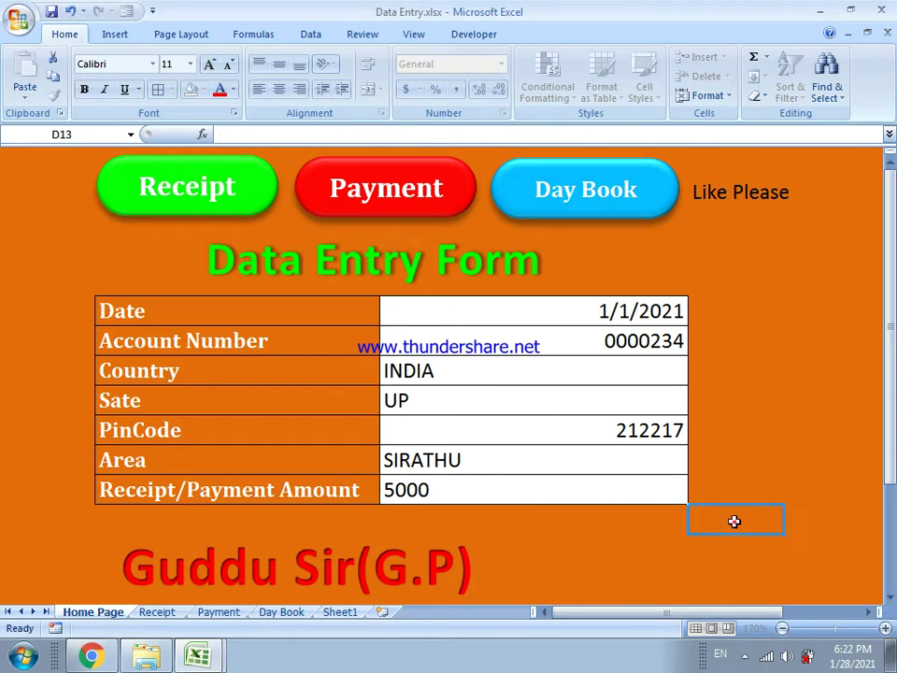
pyautogui.click(788, 487)
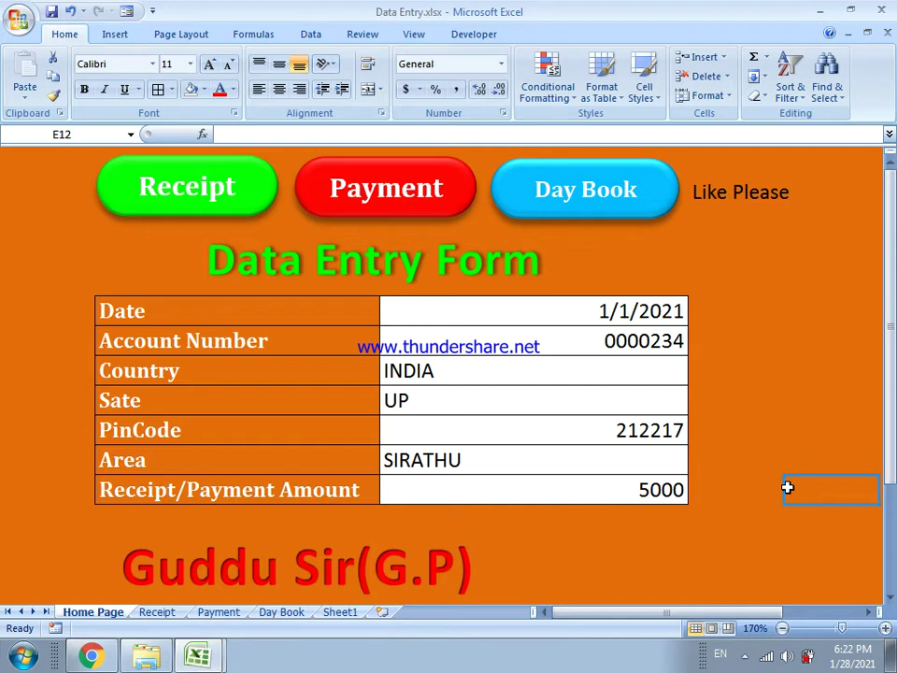
# Check the program's popular options for the setting that shows the Developer tools in the ribbon
pyautogui.click(478, 35)
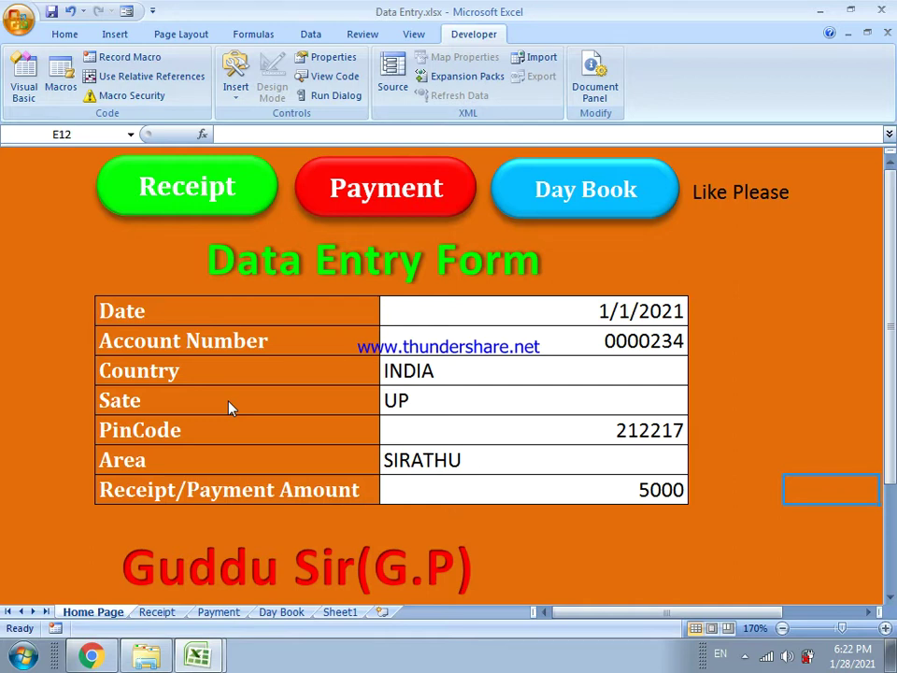
pyautogui.hotkey('alt', 't')
pyautogui.press('o')
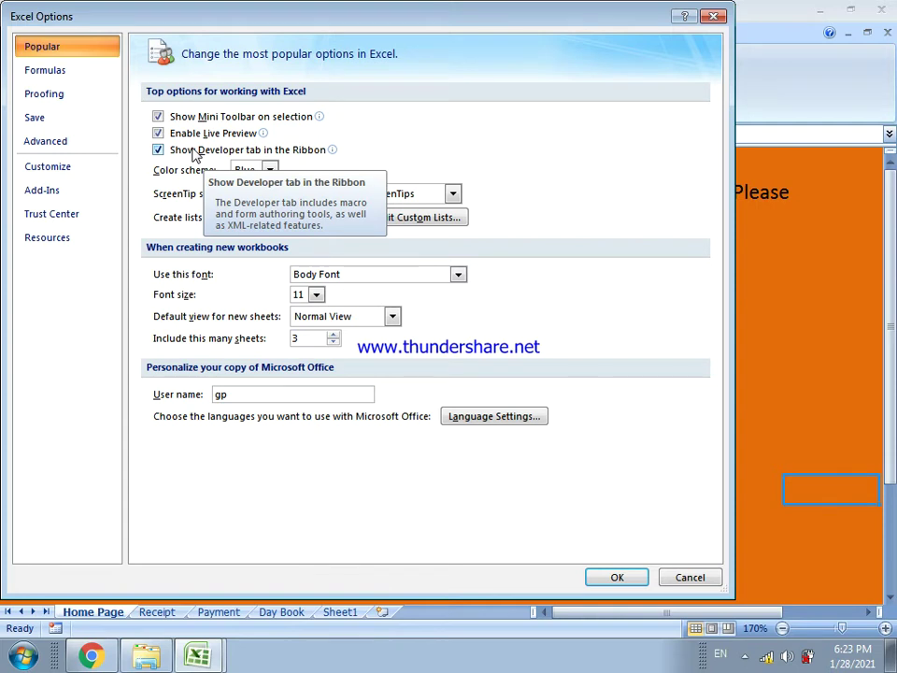
pyautogui.click(603, 577)
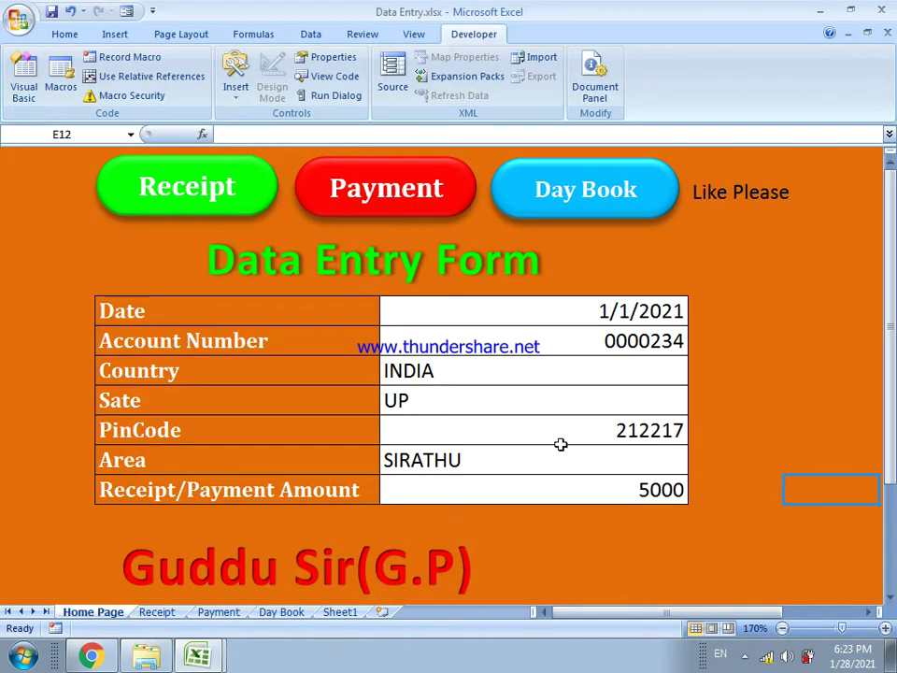
# Start recording a macro named REC, stored in this workbook
pyautogui.click(152, 62)
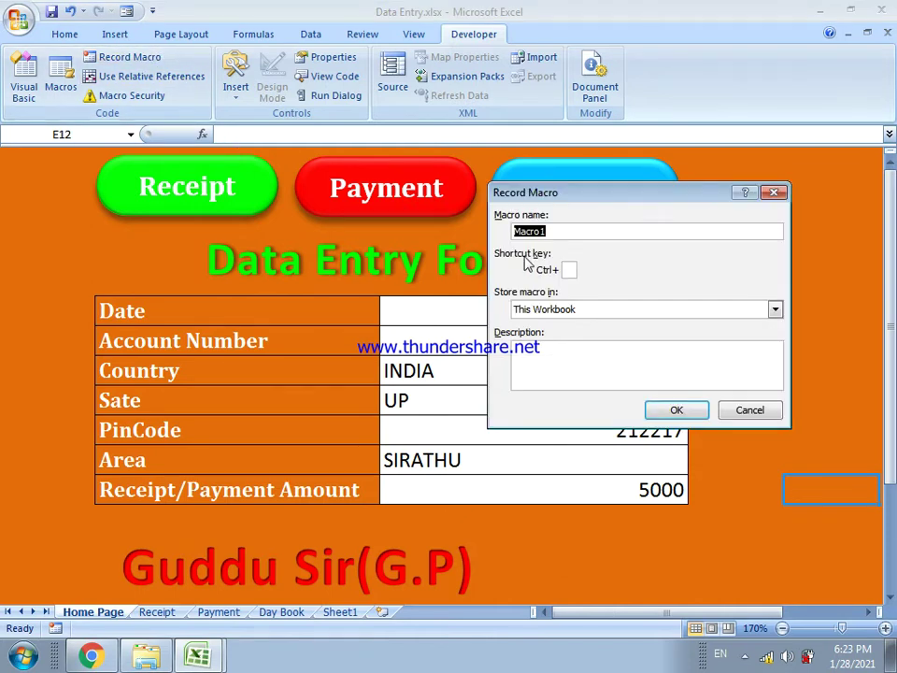
pyautogui.write('REC')
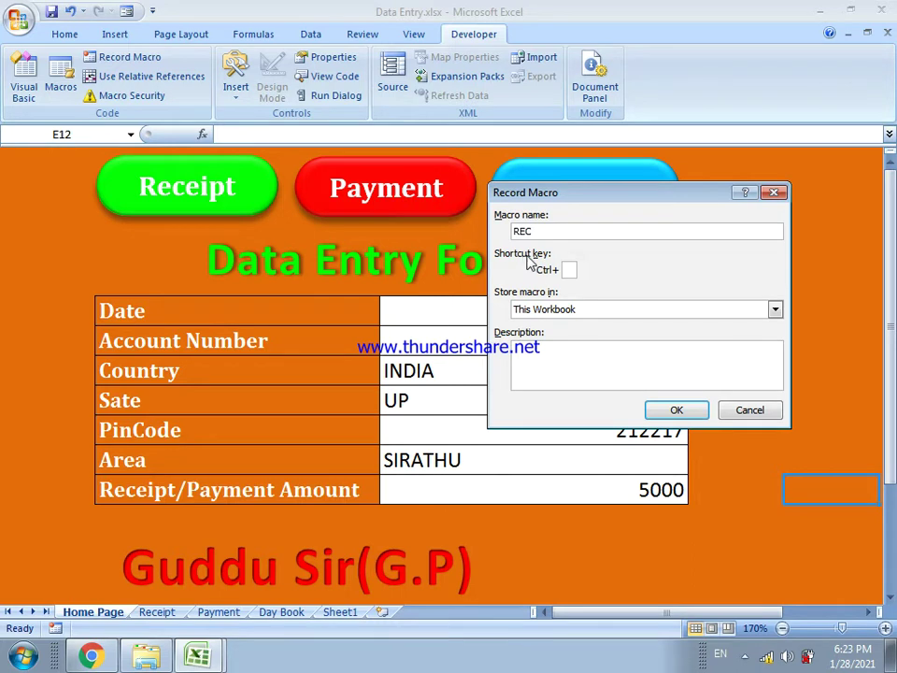
pyautogui.click(672, 411)
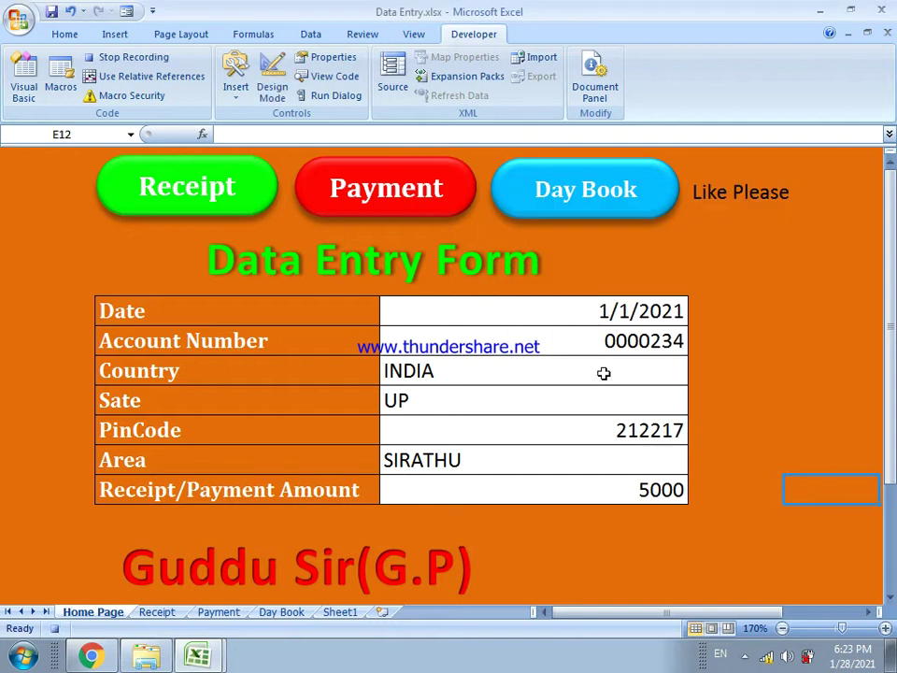
# Copy the form entries C6:C12 and paste them transposed into row 2 of the Receipt sheet, starting at A2
pyautogui.click(590, 311)
pyautogui.moveTo(590, 311); pyautogui.dragTo(595, 490)
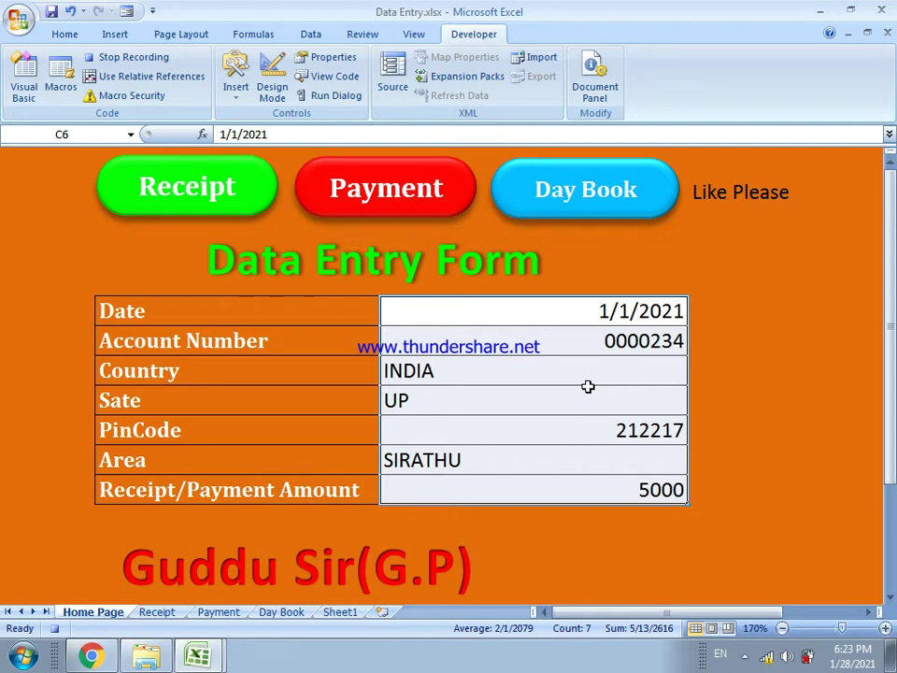
pyautogui.hotkey('ctrl', 'c')
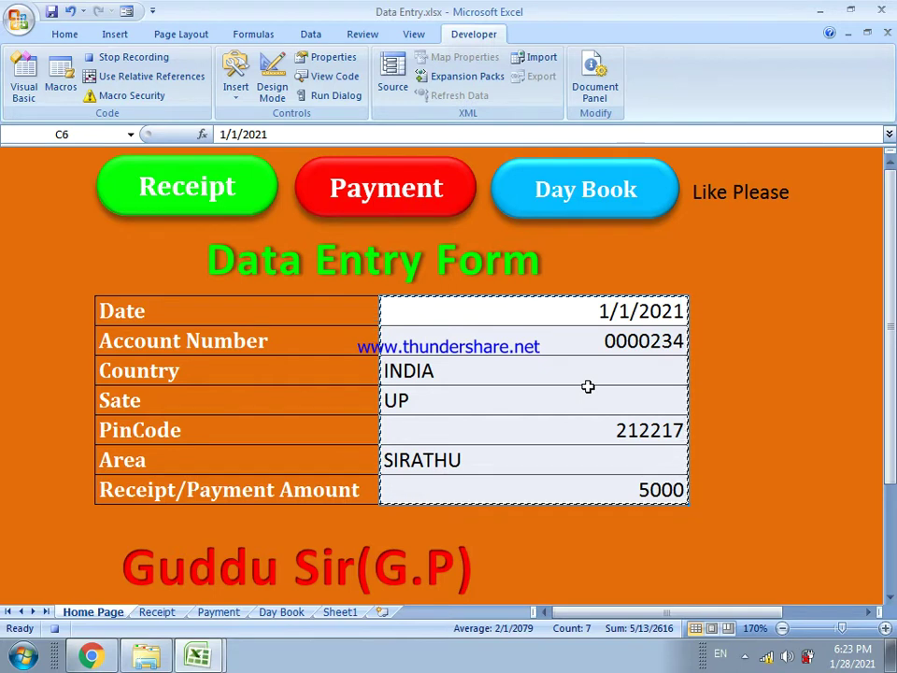
pyautogui.click(157, 612)
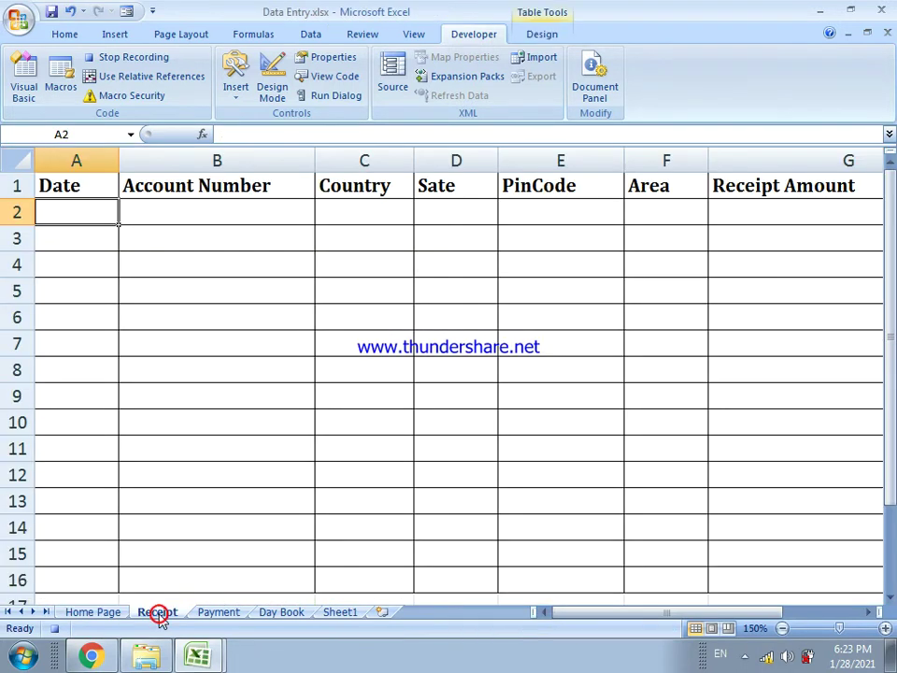
pyautogui.rightClick(72, 212)
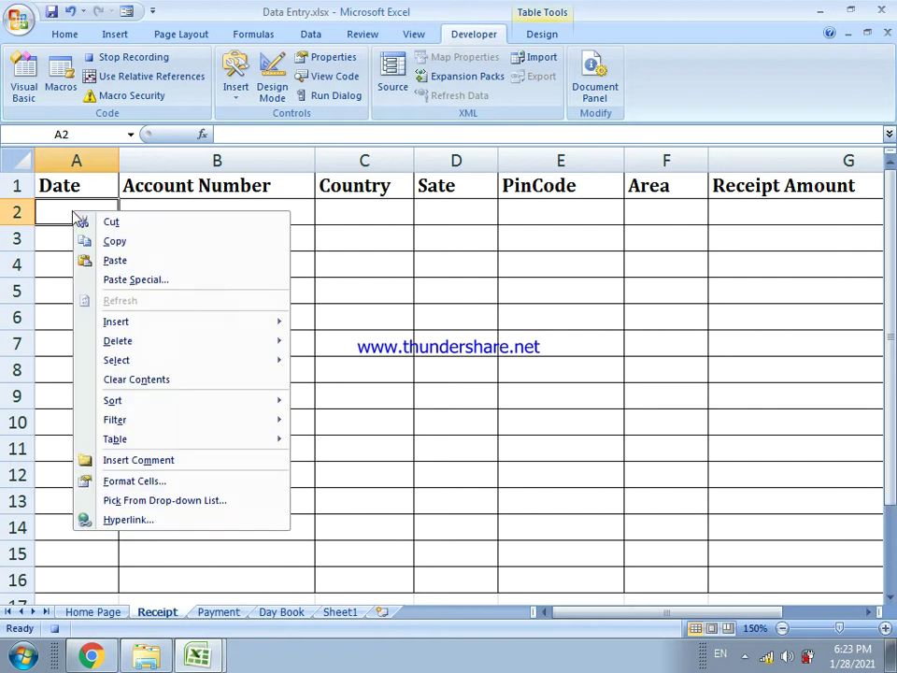
pyautogui.click(130, 290)
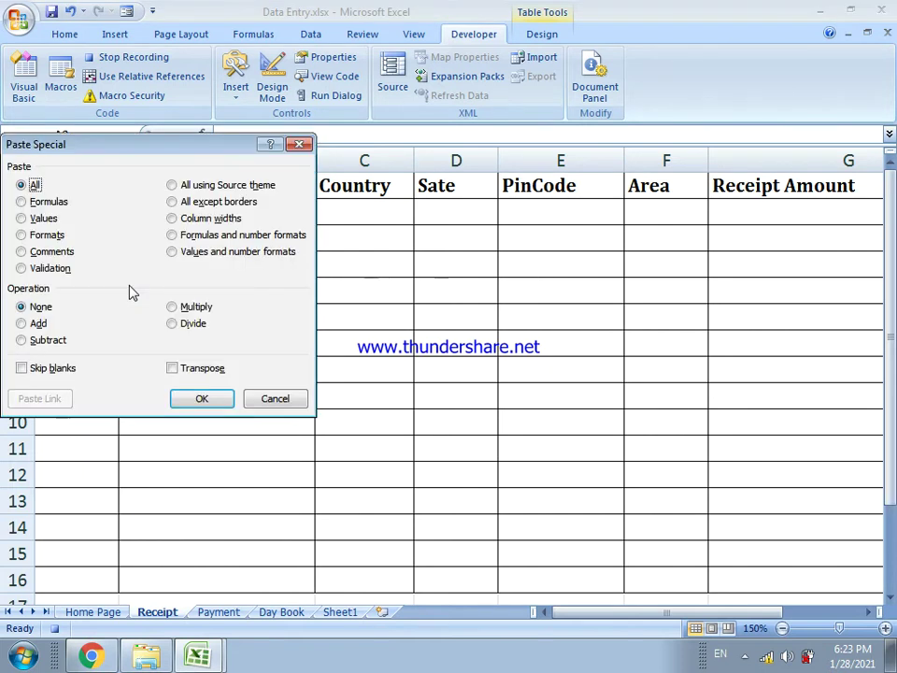
pyautogui.moveTo(120, 157); pyautogui.dragTo(280, 197)
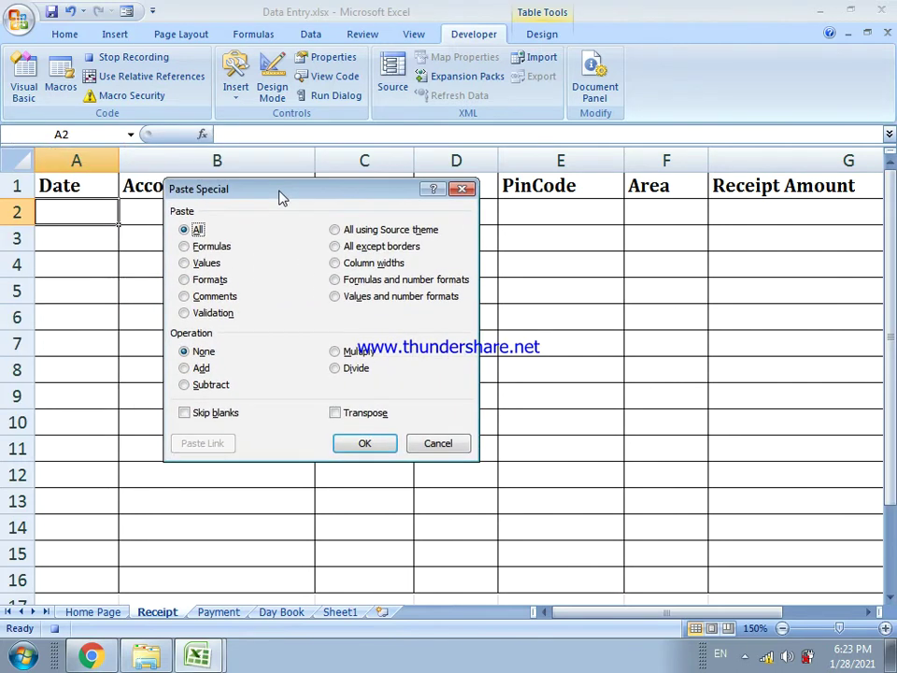
pyautogui.click(336, 413)
pyautogui.click(352, 445)
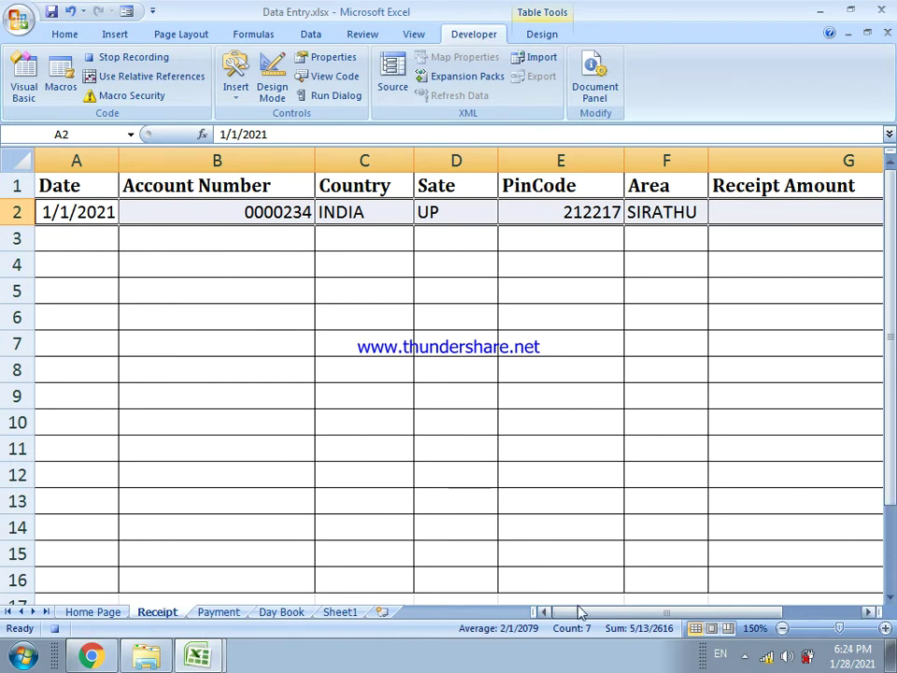
pyautogui.moveTo(587, 615); pyautogui.dragTo(566, 617)
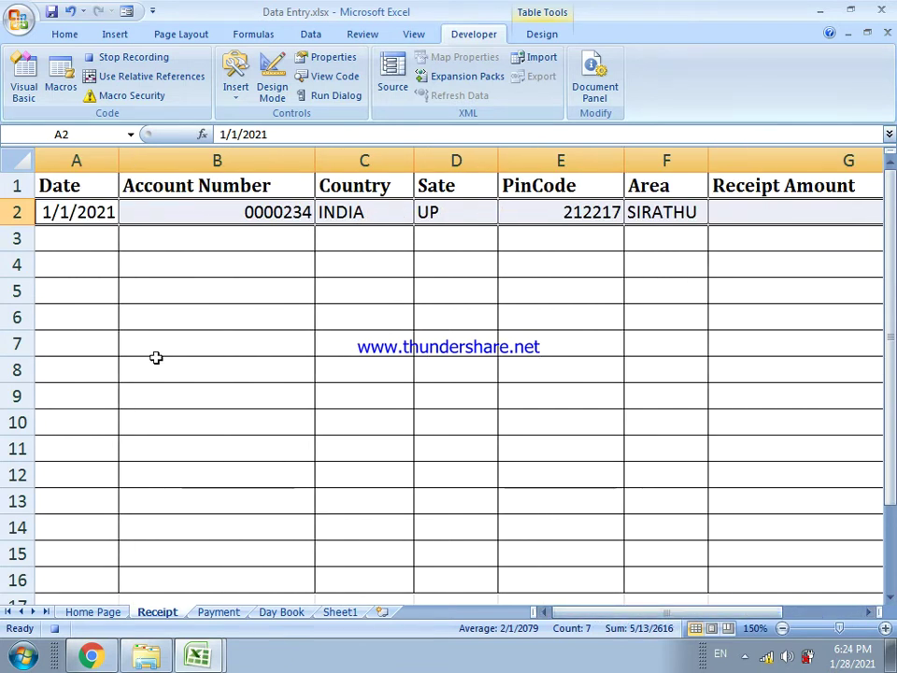
# Insert a blank row above the pasted record on the Receipt sheet and select cell A2
pyautogui.rightClick(26, 212)
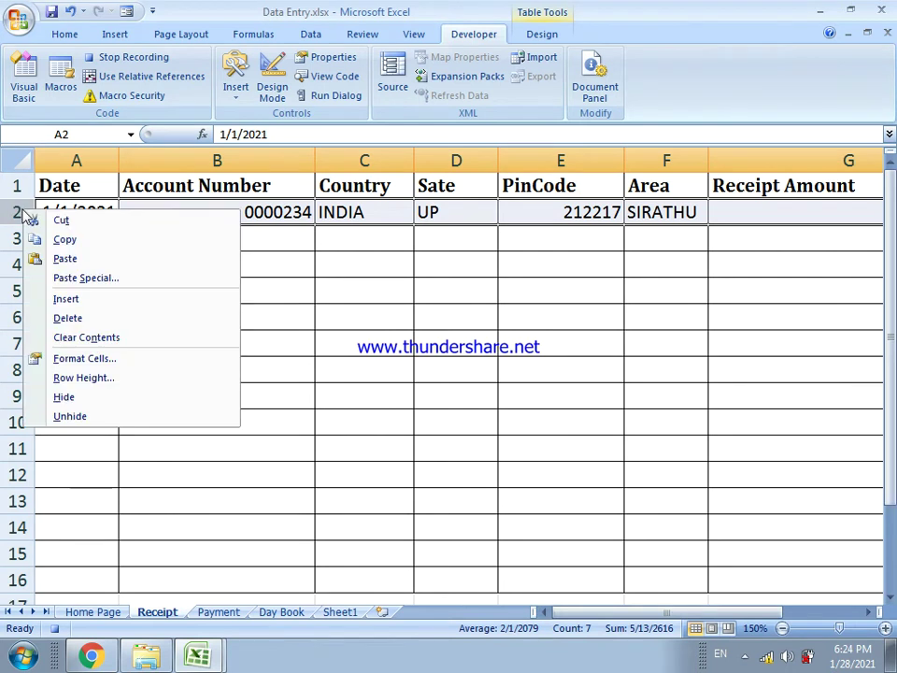
pyautogui.click(75, 307)
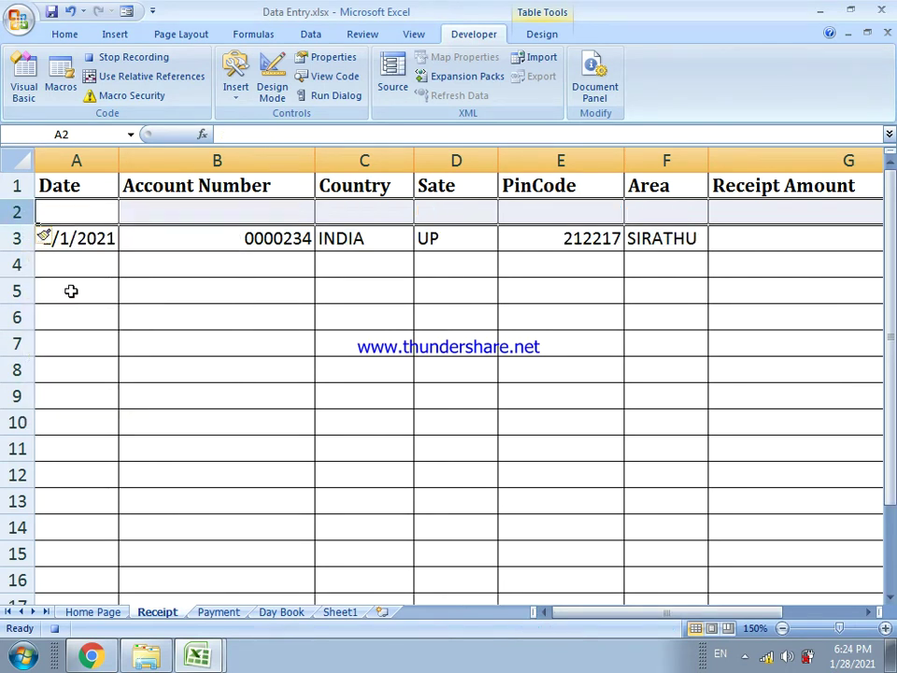
pyautogui.click(72, 205)
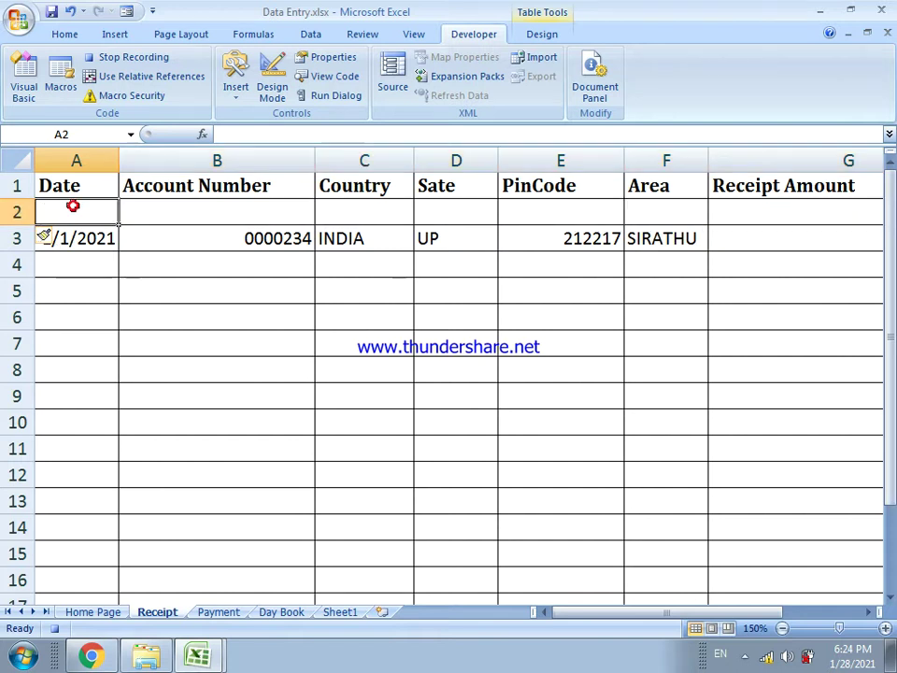
# Clear the form entries C6:C12 on the Home Page sheet, select the Date cell C6 and stop the macro recording
pyautogui.click(91, 612)
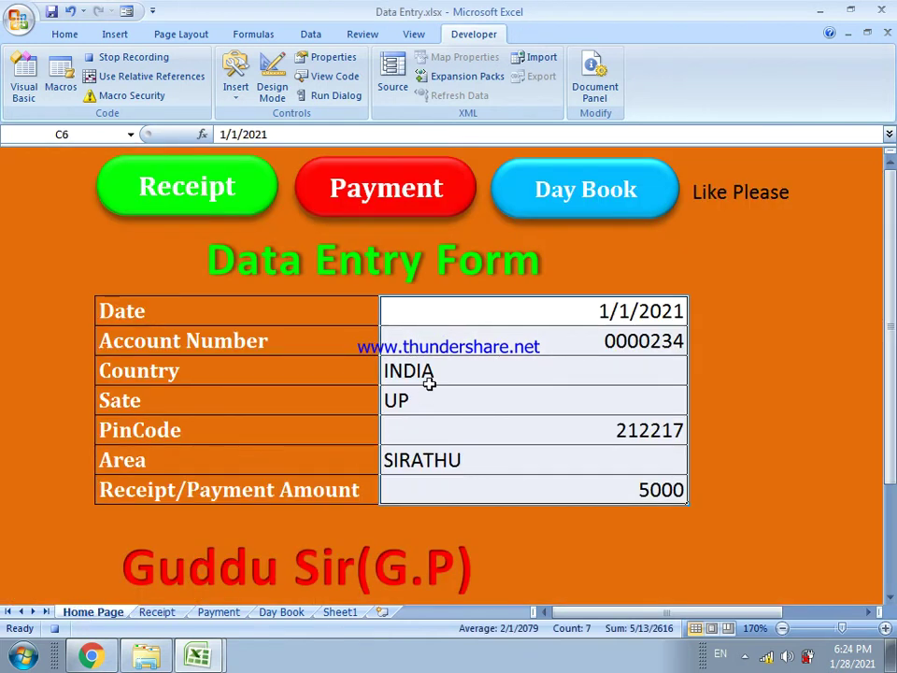
pyautogui.press('Delete')
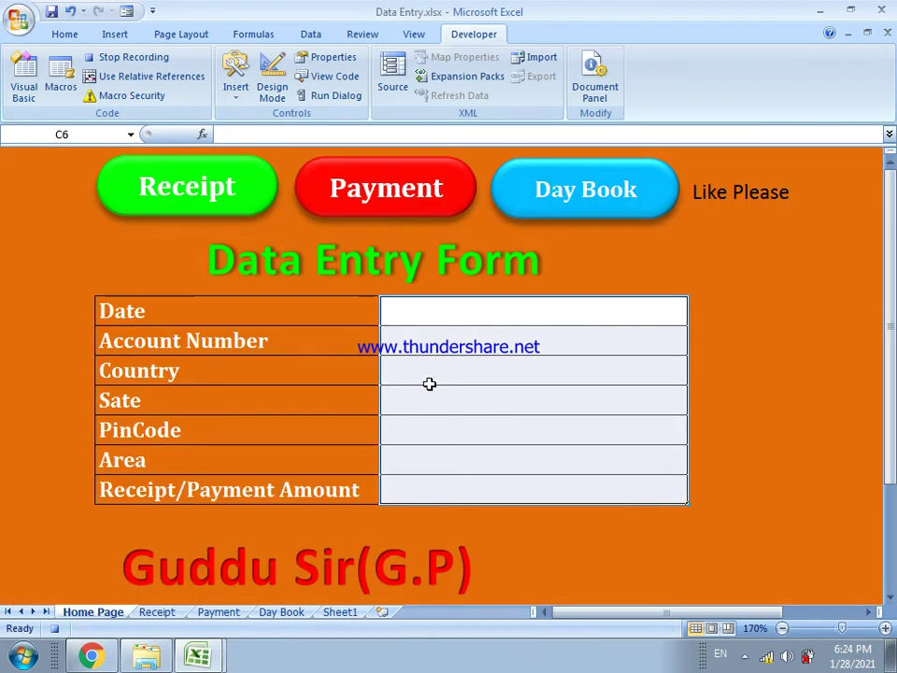
pyautogui.click(446, 312)
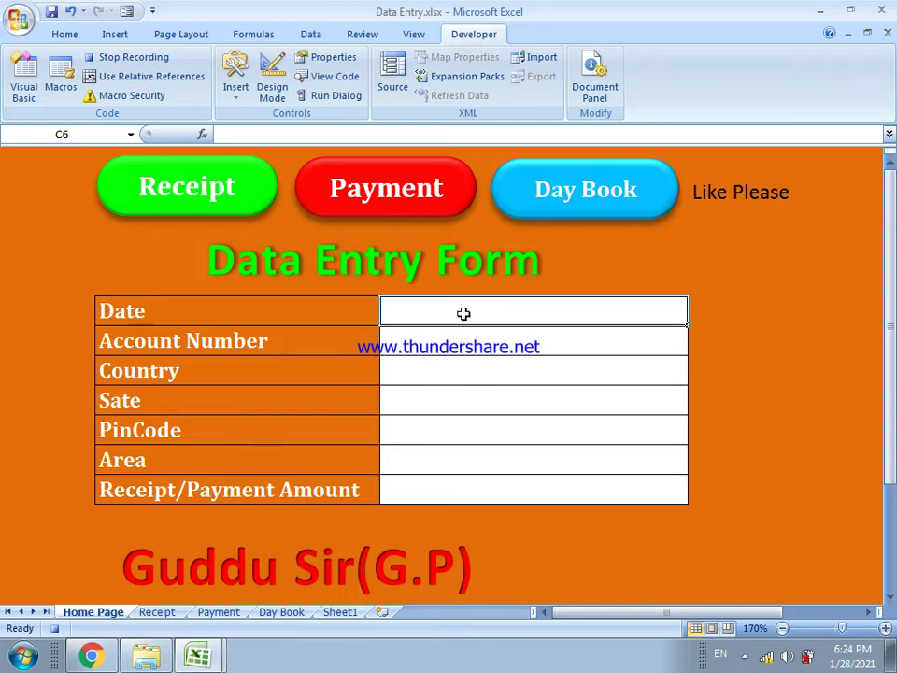
pyautogui.click(145, 64)
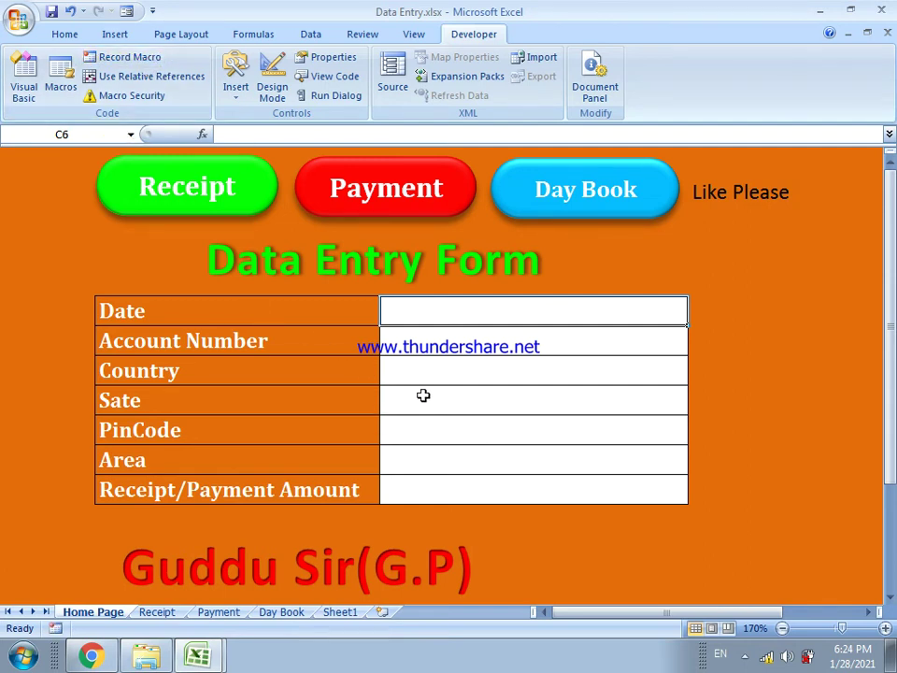
# Begin a second form record with the date 1-2-2021 in C6 and the account number in C7
pyautogui.click(450, 348)
pyautogui.click(445, 318)
pyautogui.write('1-2')
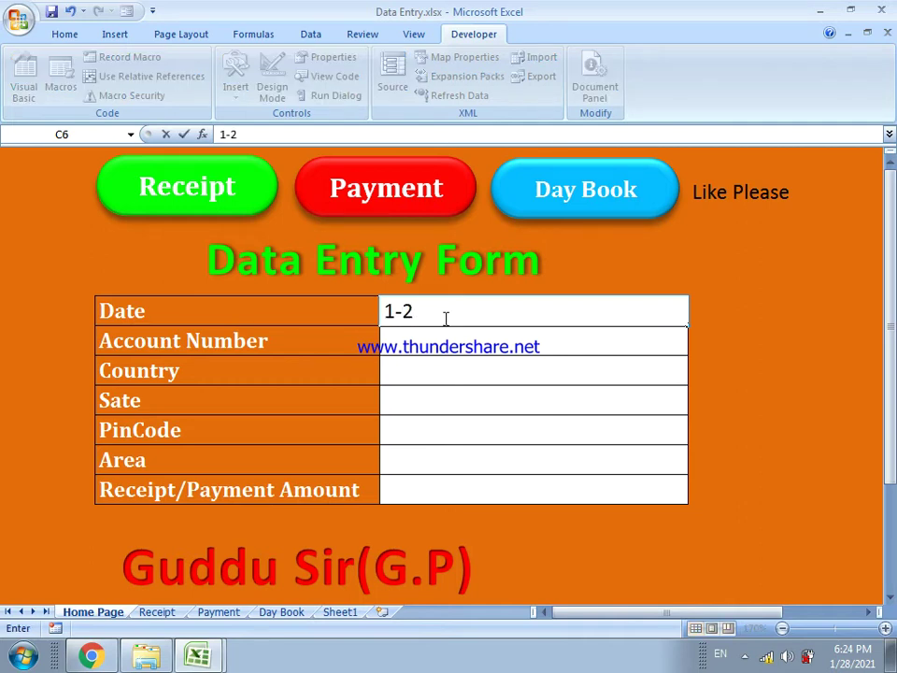
pyautogui.write('-2021')
pyautogui.press('Return')
pyautogui.write('00')
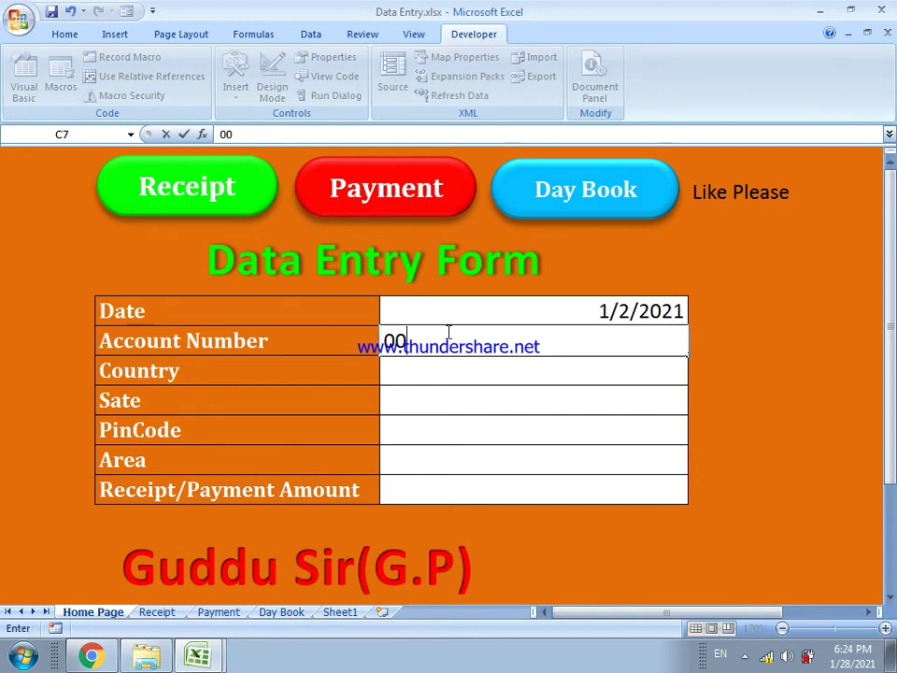
pyautogui.write('235')
pyautogui.press('Return')
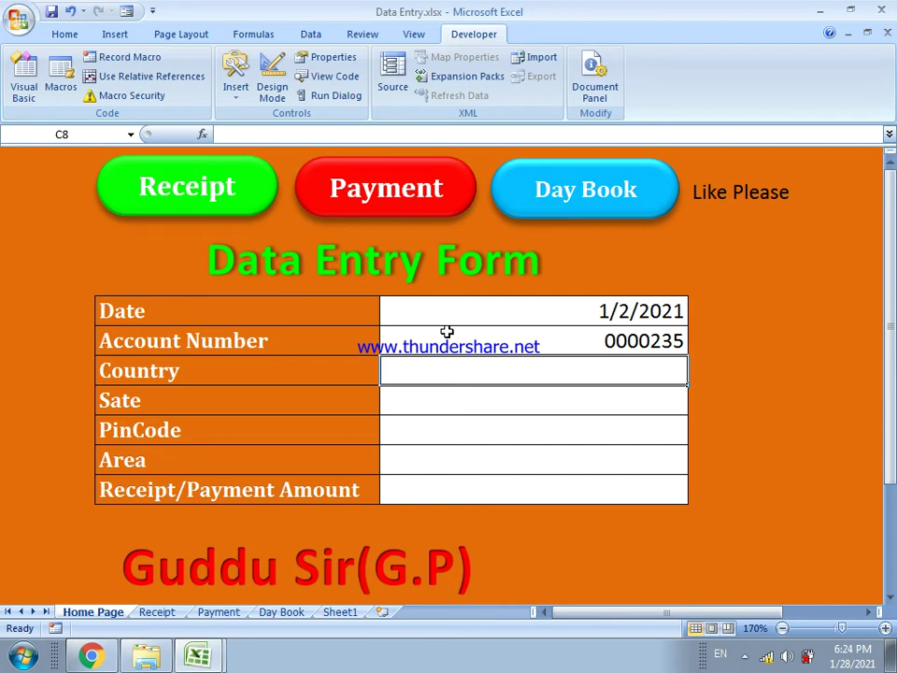
# Fill in the second record's Country as INDIA in C8, Sate as MP in C9 and the postal code in PinCode cell C10
pyautogui.write('P')
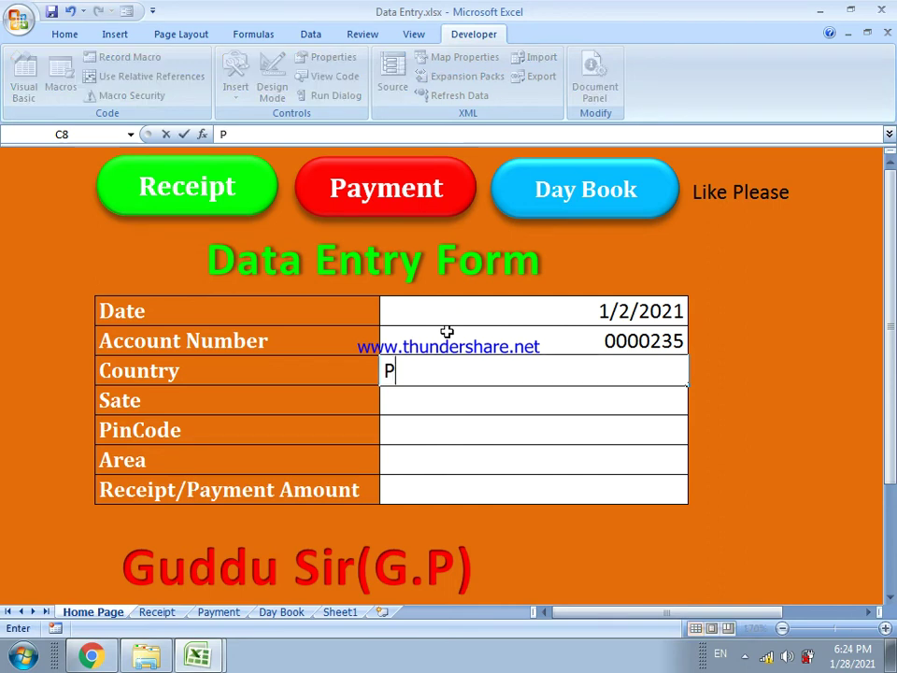
pyautogui.press('BackSpace')
pyautogui.write('INDIA')
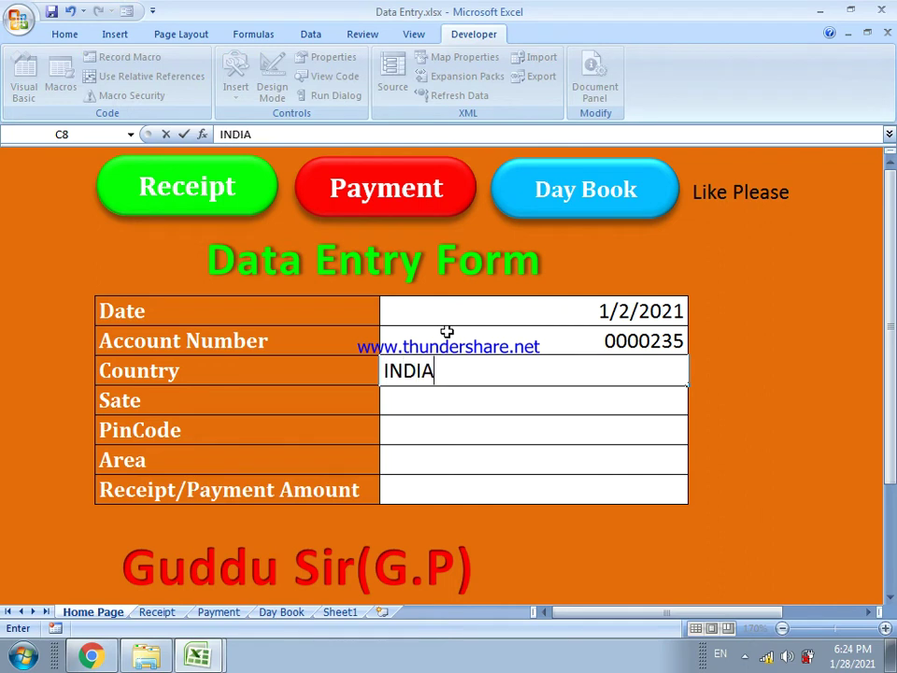
pyautogui.click(452, 393)
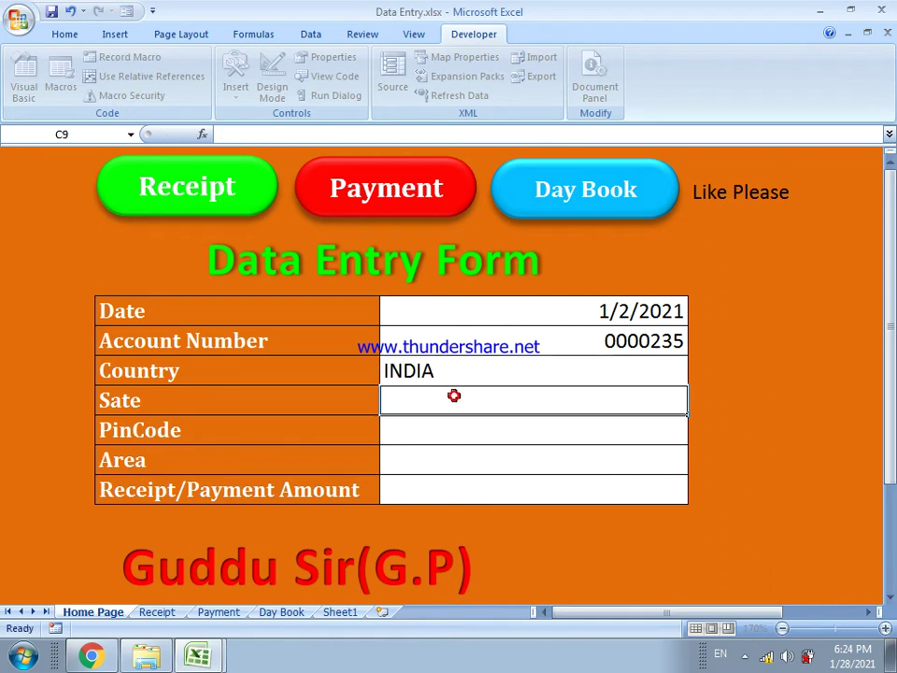
pyautogui.write('MP')
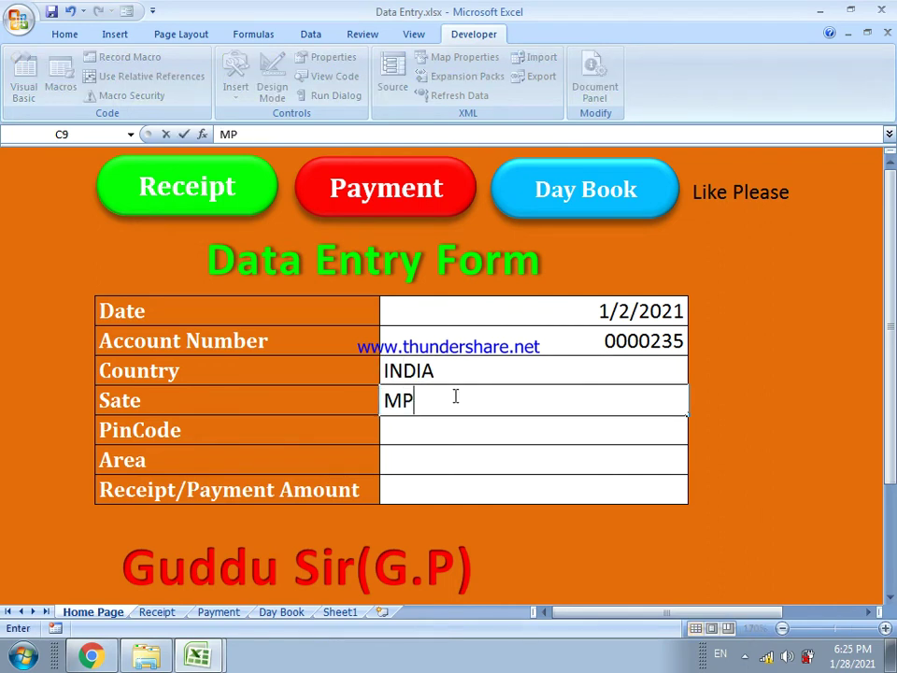
pyautogui.click(407, 426)
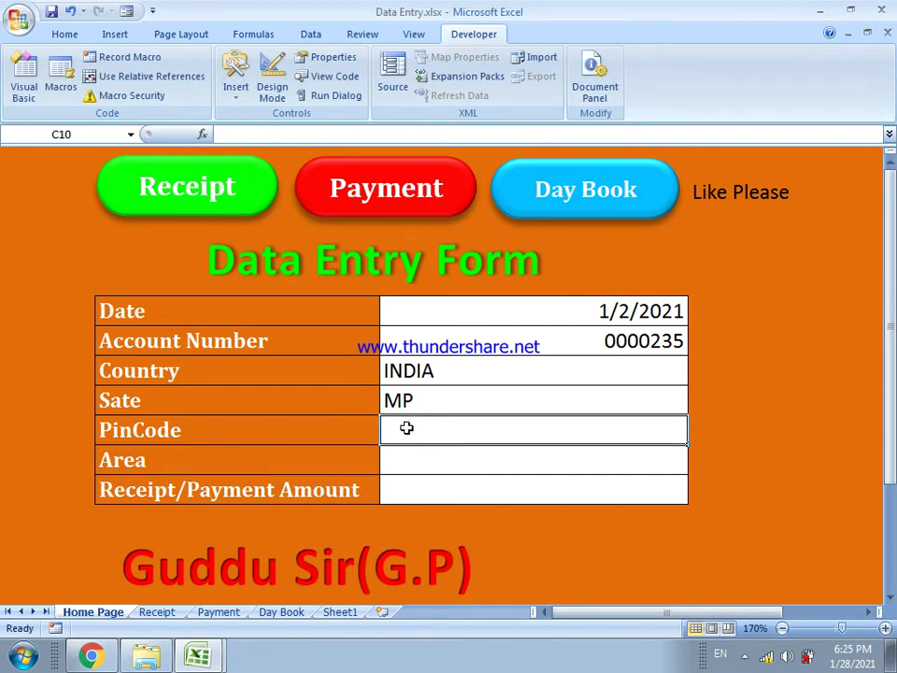
pyautogui.write('21000')
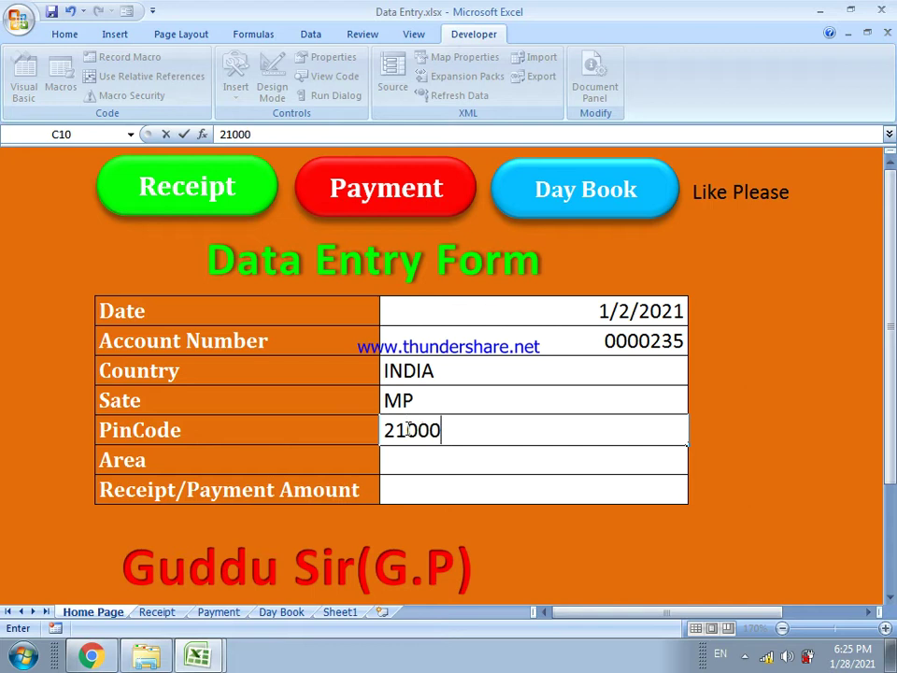
pyautogui.write('11')
# Complete the record with the Area WEST in C11 and a Receipt/Payment Amount of 4000 in C12
pyautogui.click(412, 453)
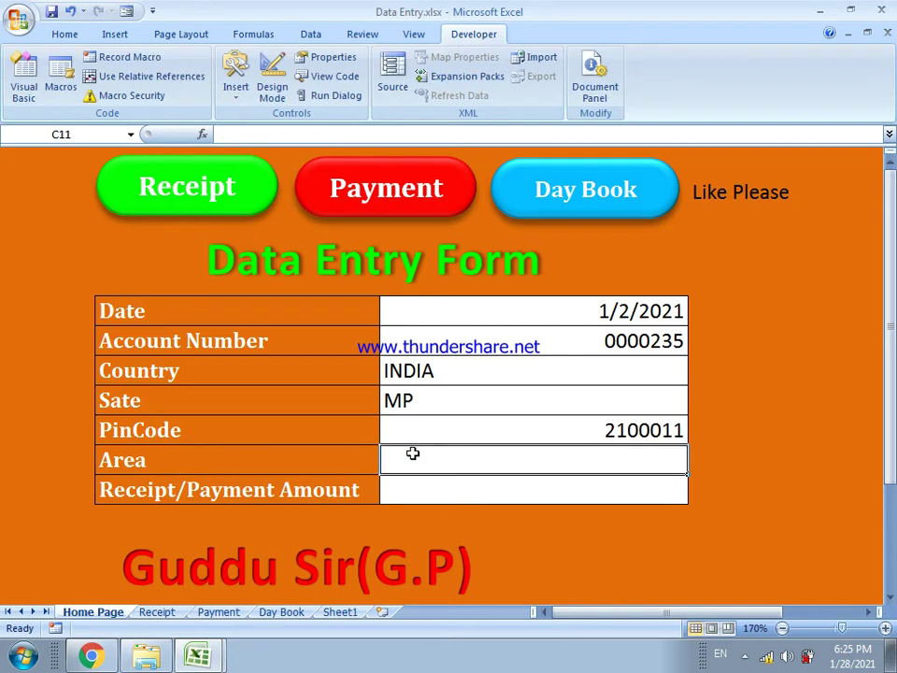
pyautogui.write('WEST')
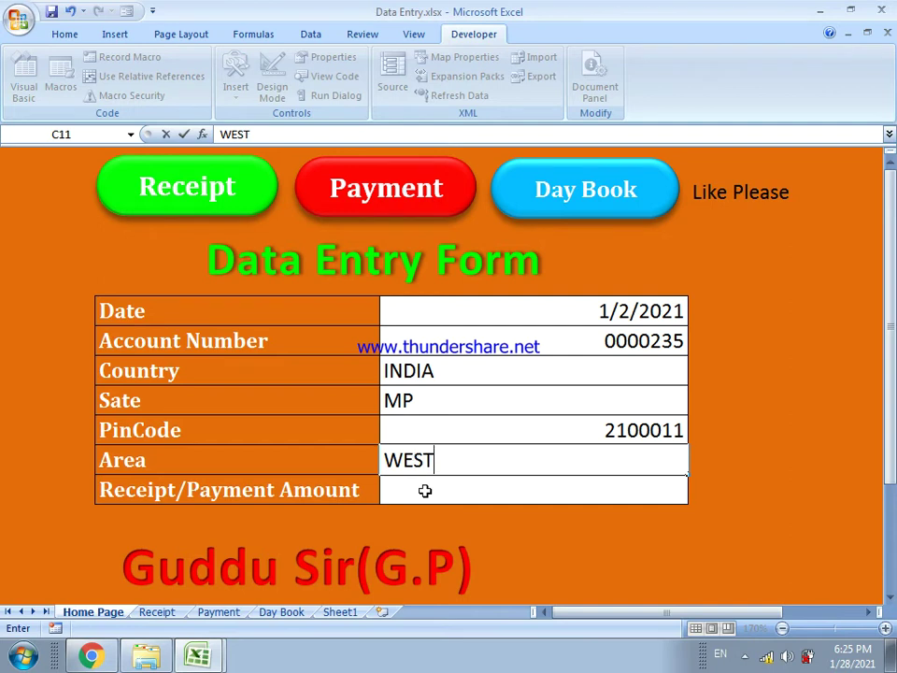
pyautogui.click(424, 490)
pyautogui.write('40000')
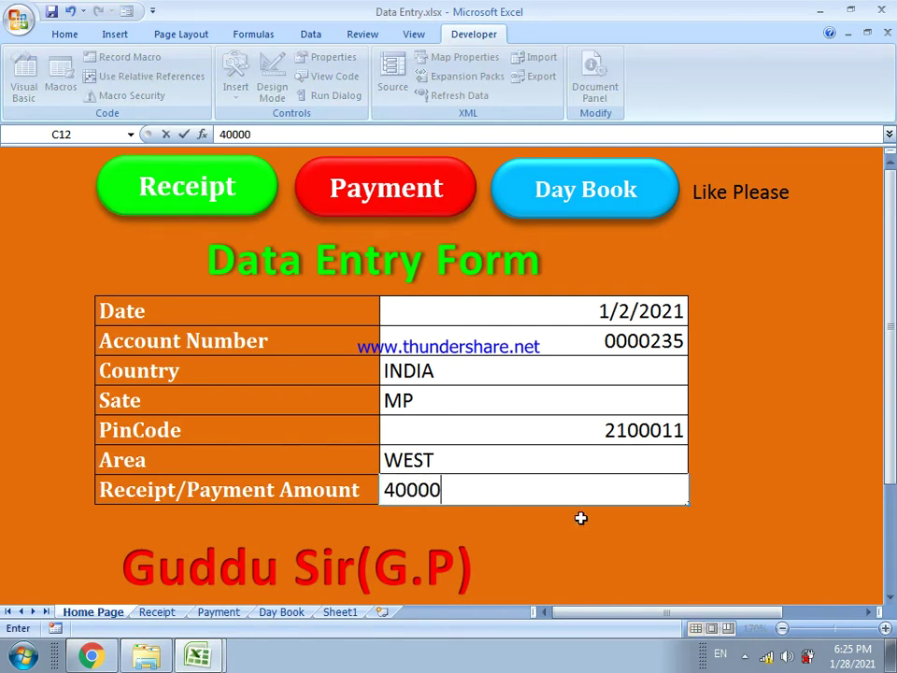
pyautogui.press('BackSpace')
pyautogui.press('Return')
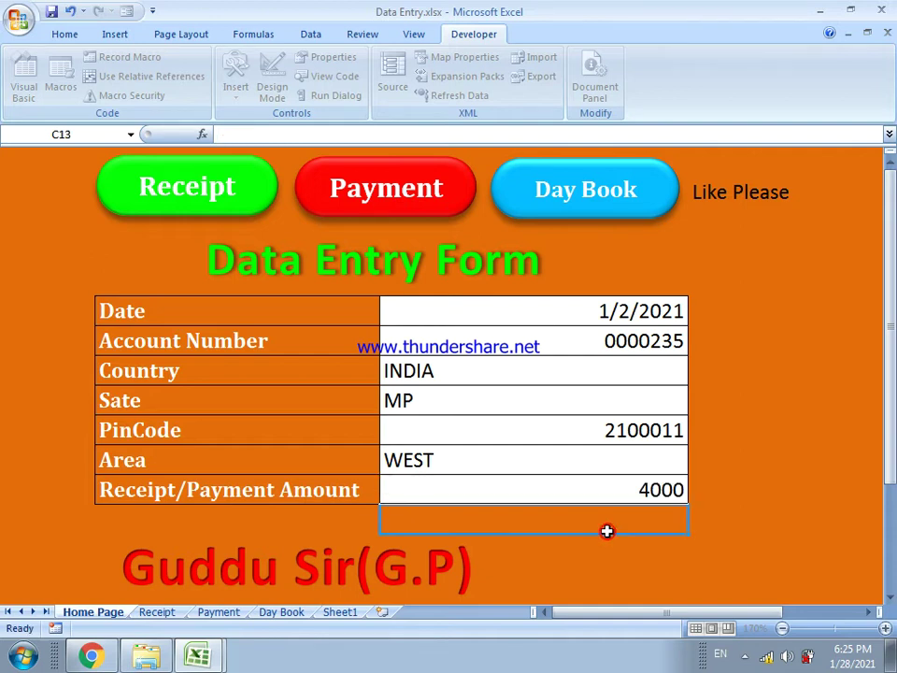
pyautogui.click(754, 481)
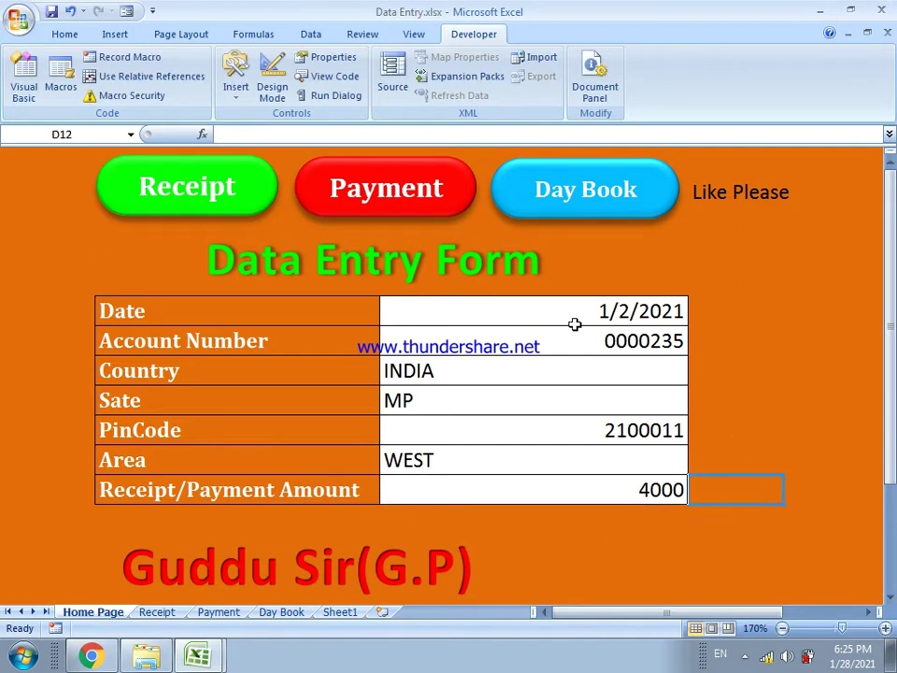
# Assign the REC macro to the green Receipt shape on the Home Page sheet and deselect the shape
pyautogui.keyDown('ctrl'); pyautogui.click(250, 189); pyautogui.keyUp('ctrl')
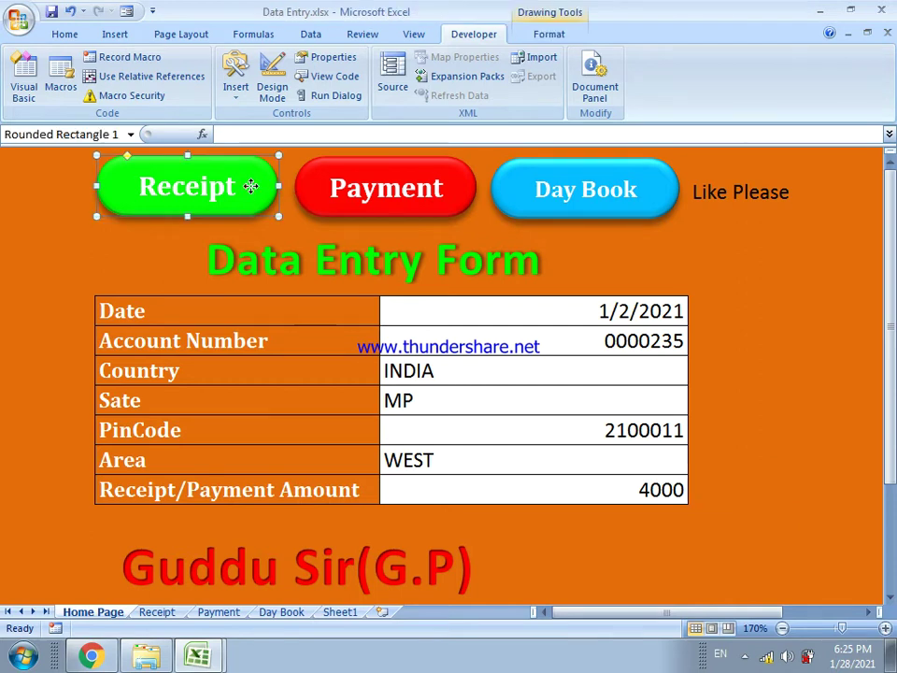
pyautogui.rightClick(250, 188)
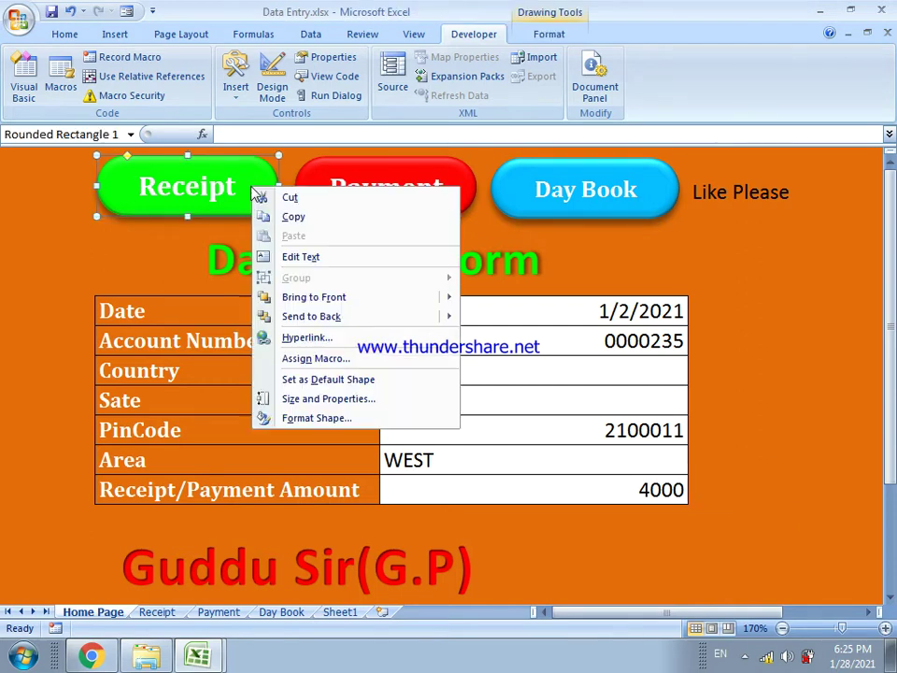
pyautogui.click(306, 361)
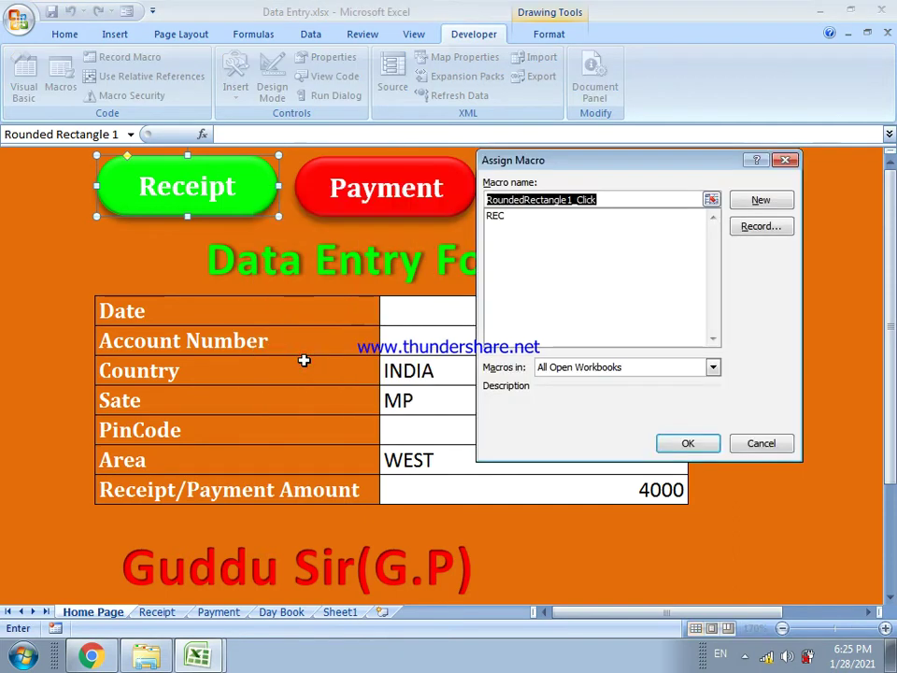
pyautogui.click(501, 216)
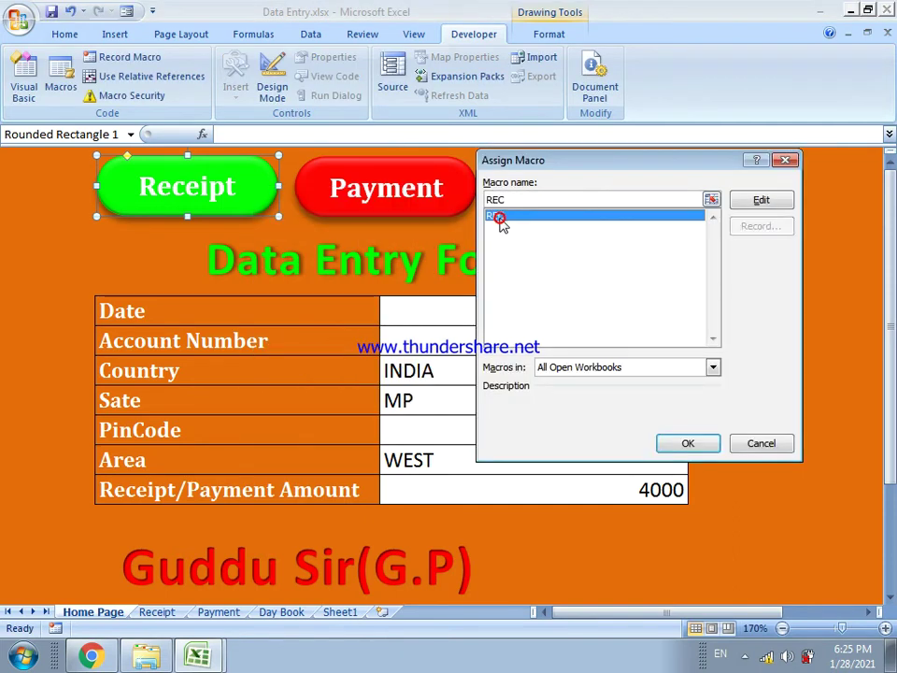
pyautogui.click(685, 444)
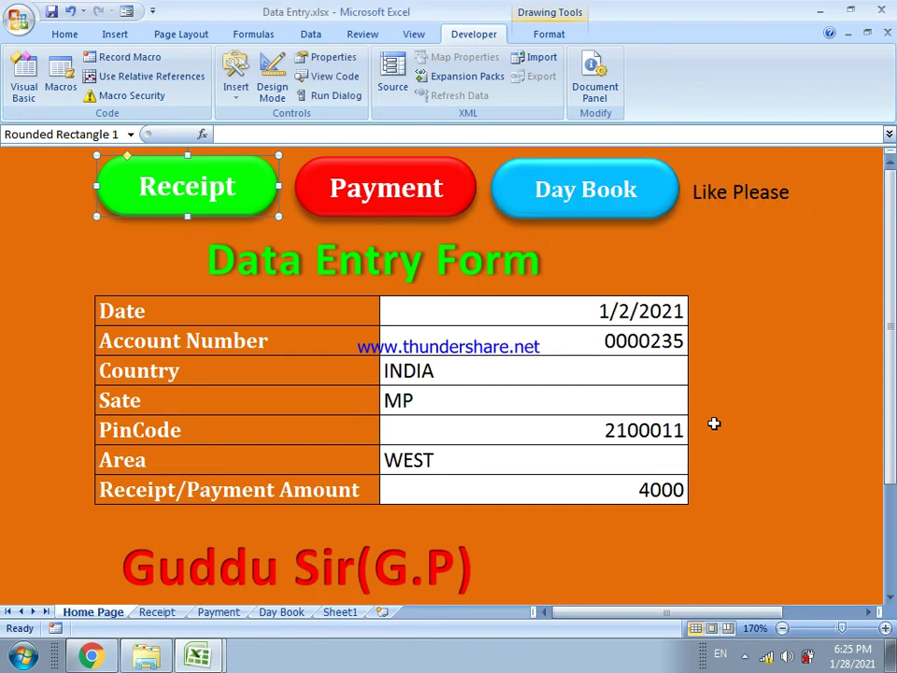
pyautogui.click(741, 412)
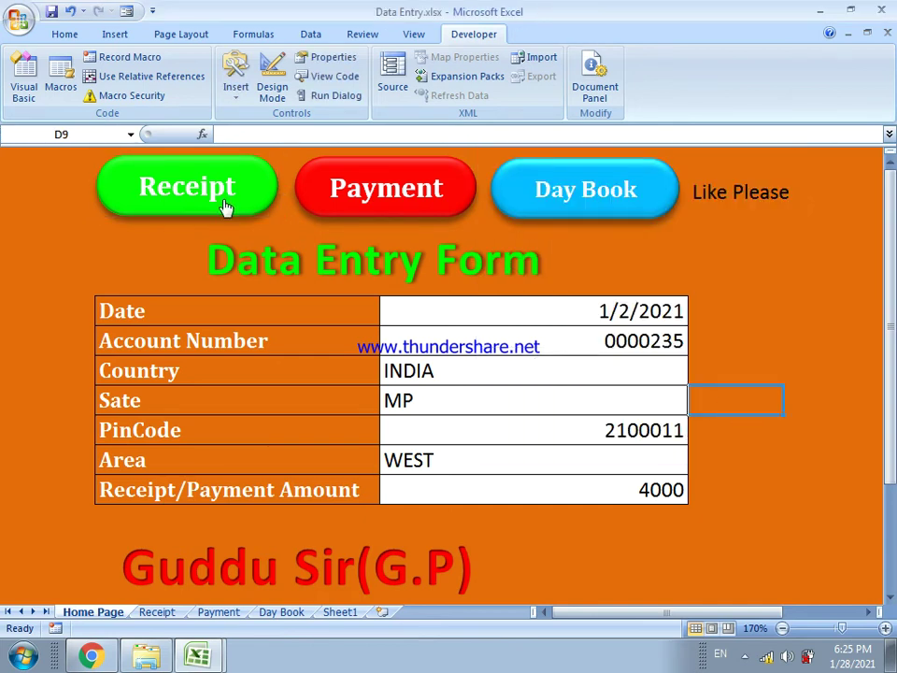
# Run the Receipt button's macro on the filled form and check the transferred record on the Receipt sheet through the Receipt Amount column
pyautogui.click(224, 208)
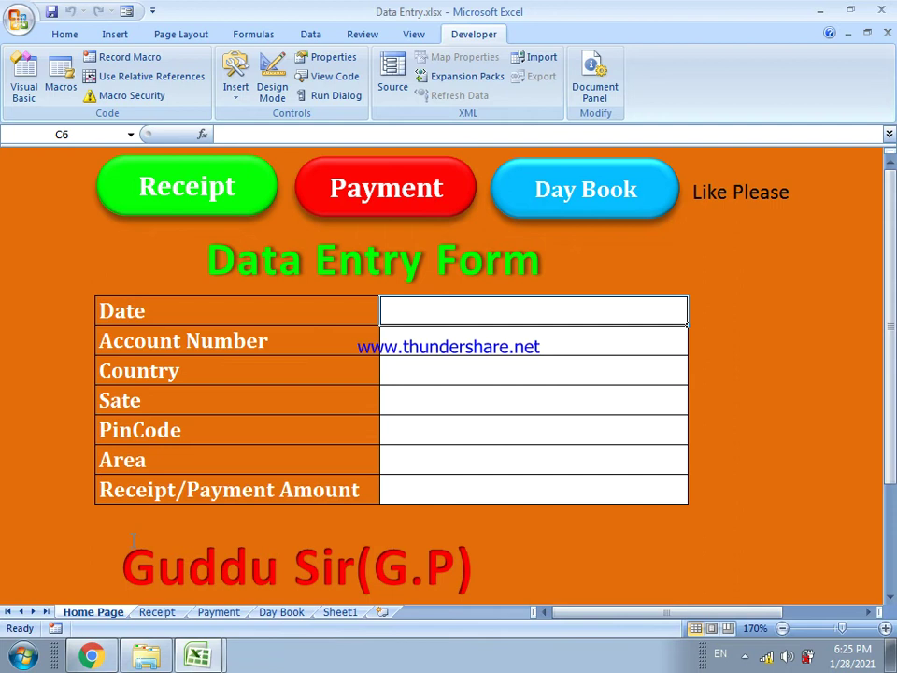
pyautogui.click(146, 615)
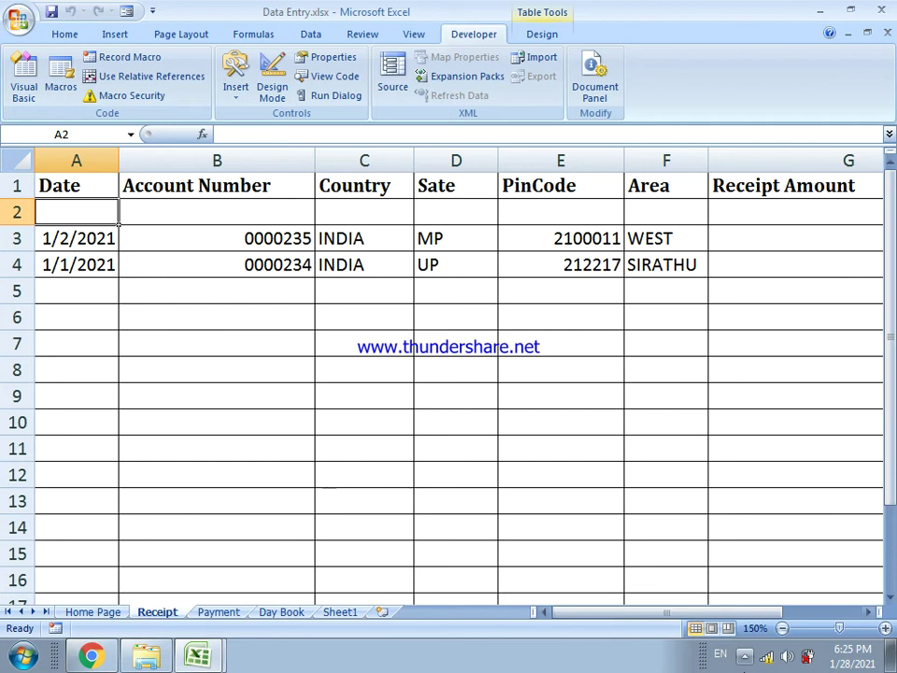
pyautogui.moveTo(712, 617); pyautogui.dragTo(784, 620)
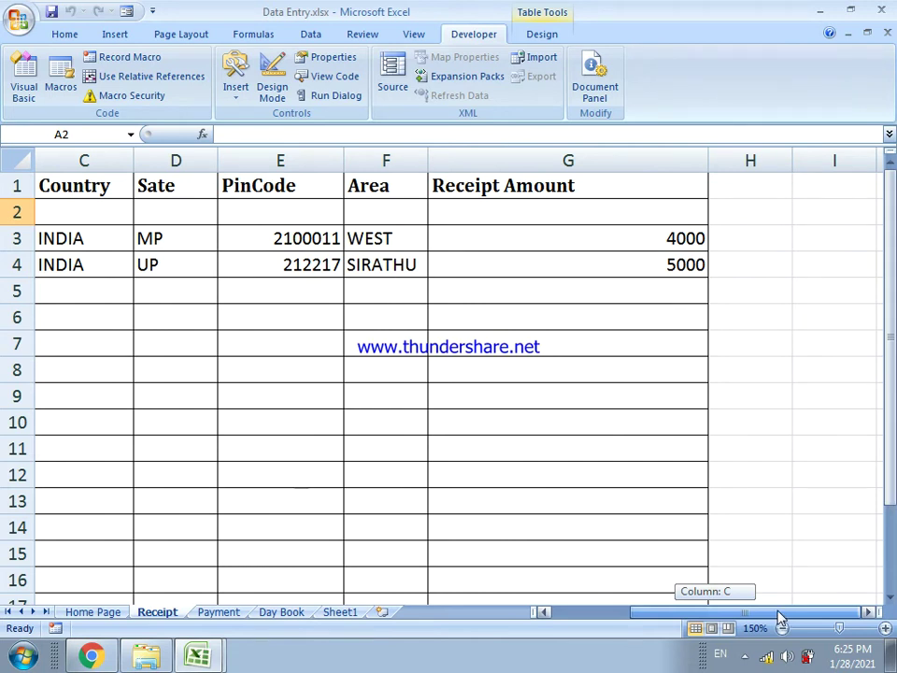
pyautogui.moveTo(780, 617); pyautogui.dragTo(691, 615)
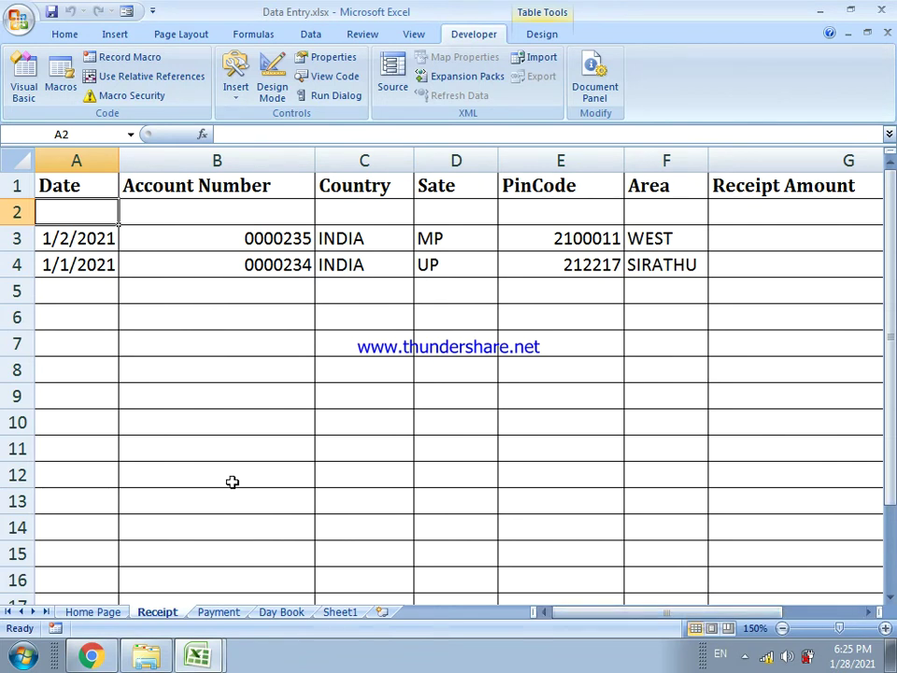
# Return to the Home Page sheet and start another record with the date 1-1-2021 in C6 and the account number in C7
pyautogui.click(107, 613)
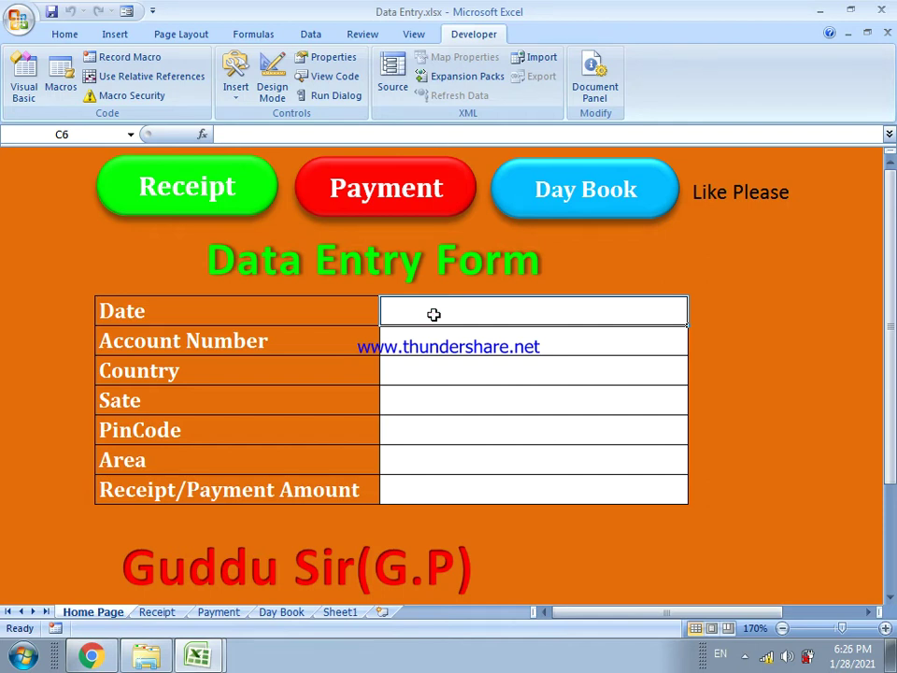
pyautogui.write('1-1')
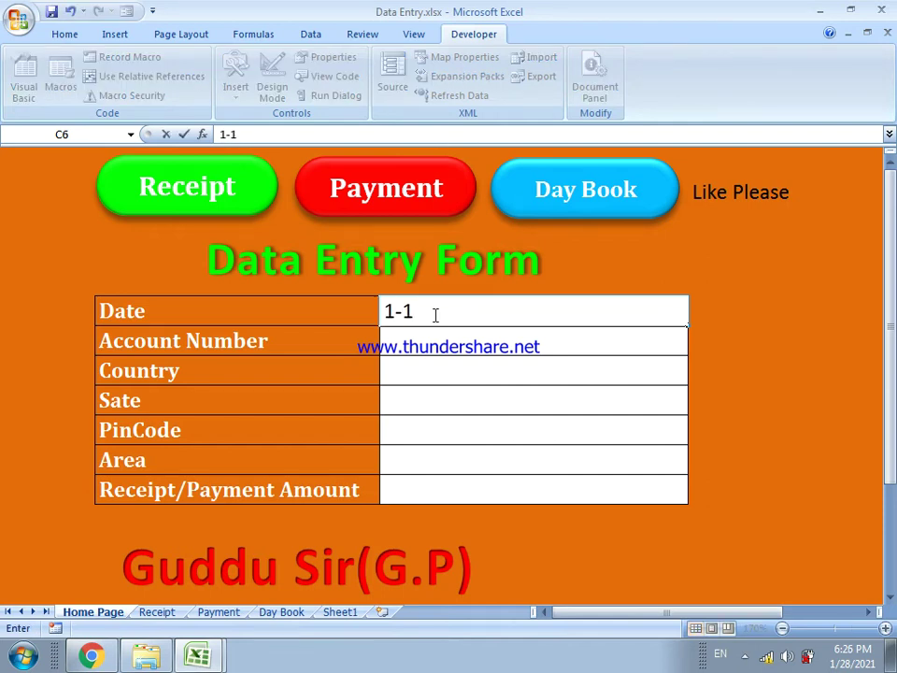
pyautogui.write('-2021')
pyautogui.press('Return')
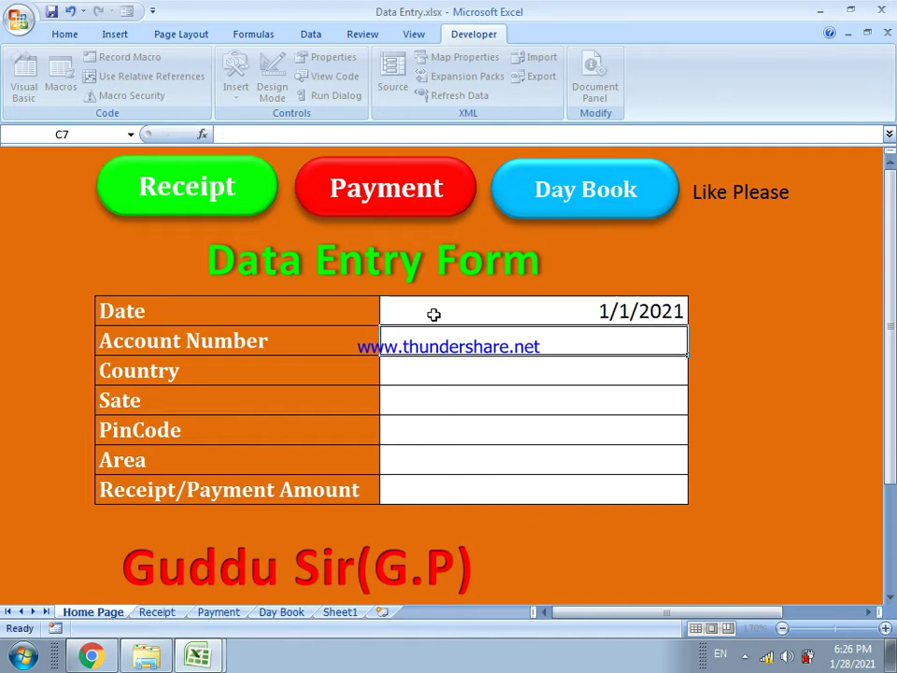
pyautogui.write('000')
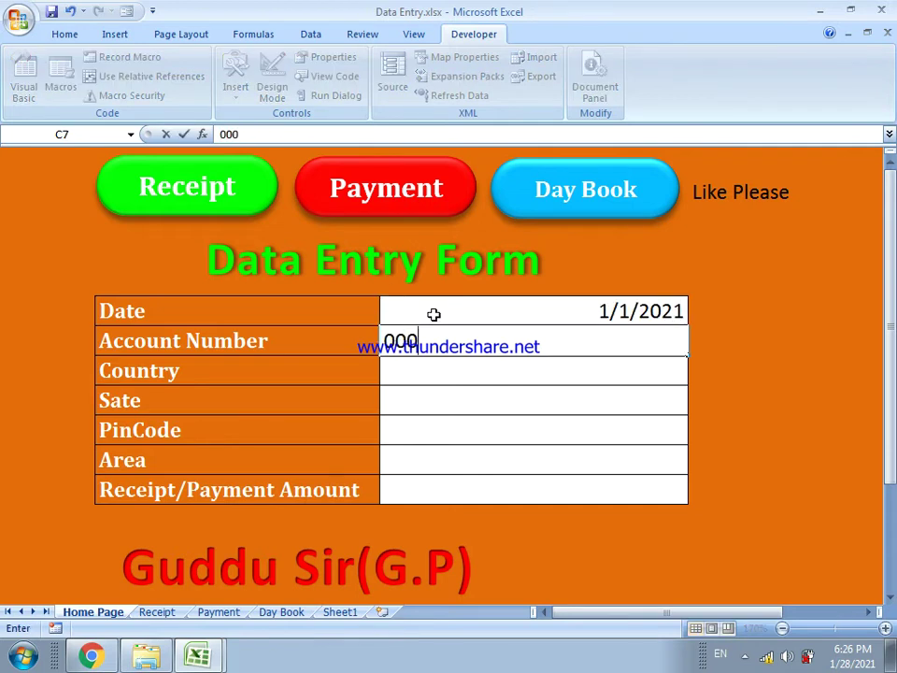
pyautogui.write('234')
pyautogui.press('Return')
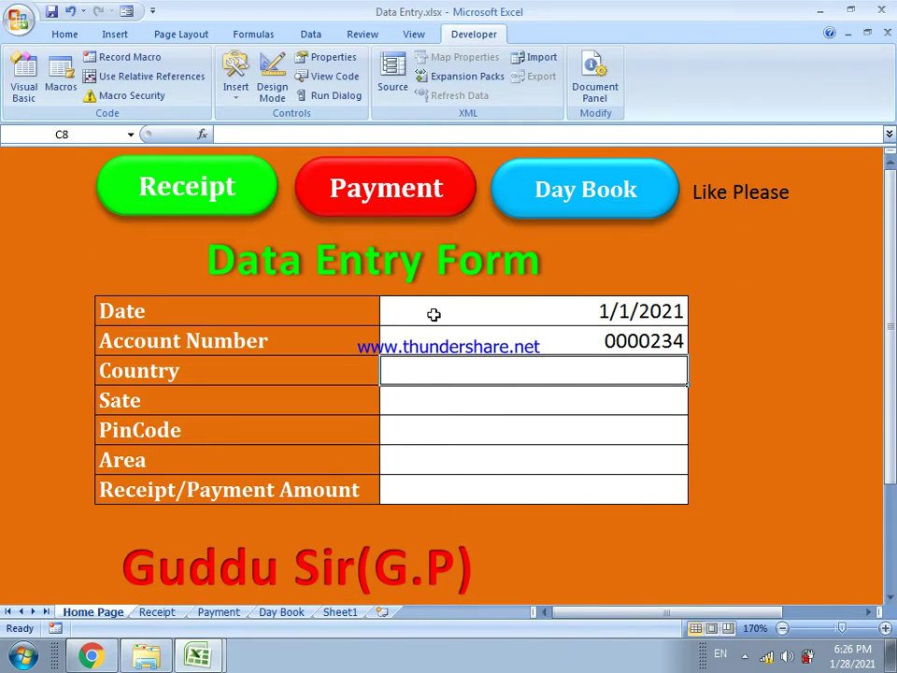
# Enter INDIA as the Country in C8, UP as the Sate in C9 and the postal code in PinCode cell C10
pyautogui.write('INDIA')
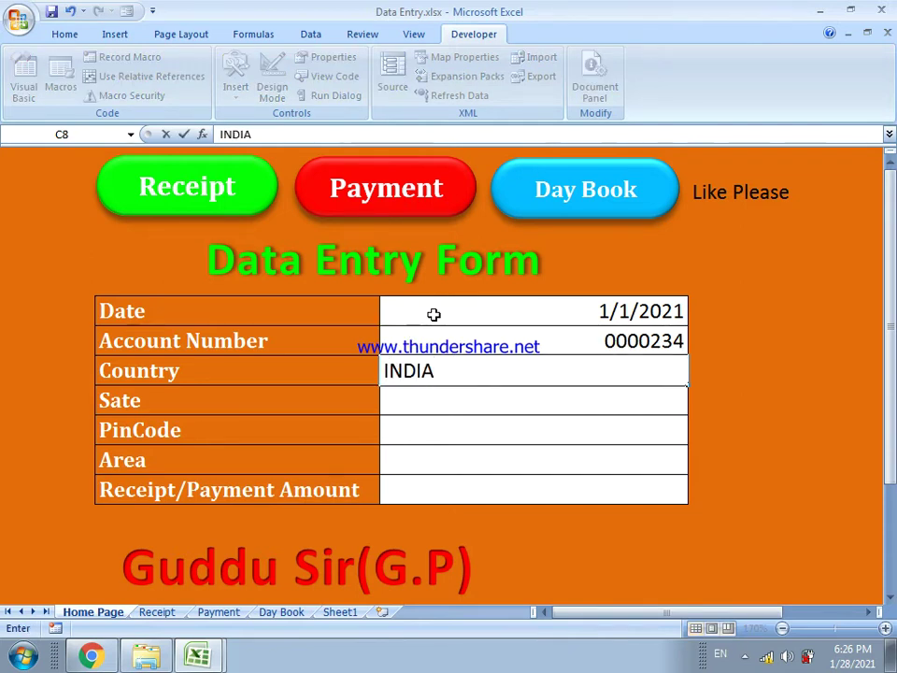
pyautogui.press('Return')
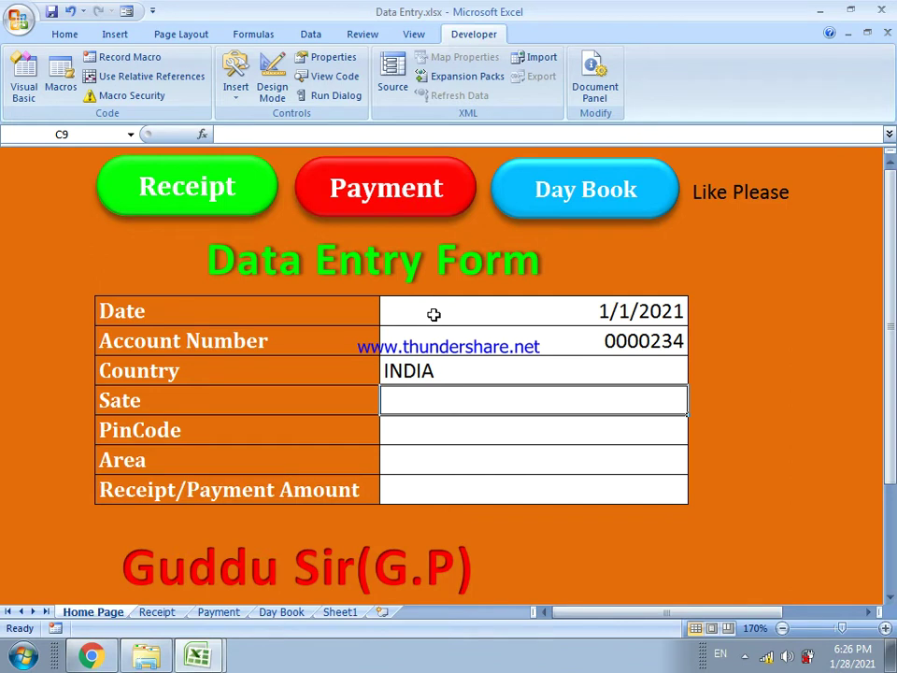
pyautogui.write('UP')
pyautogui.press('Return')
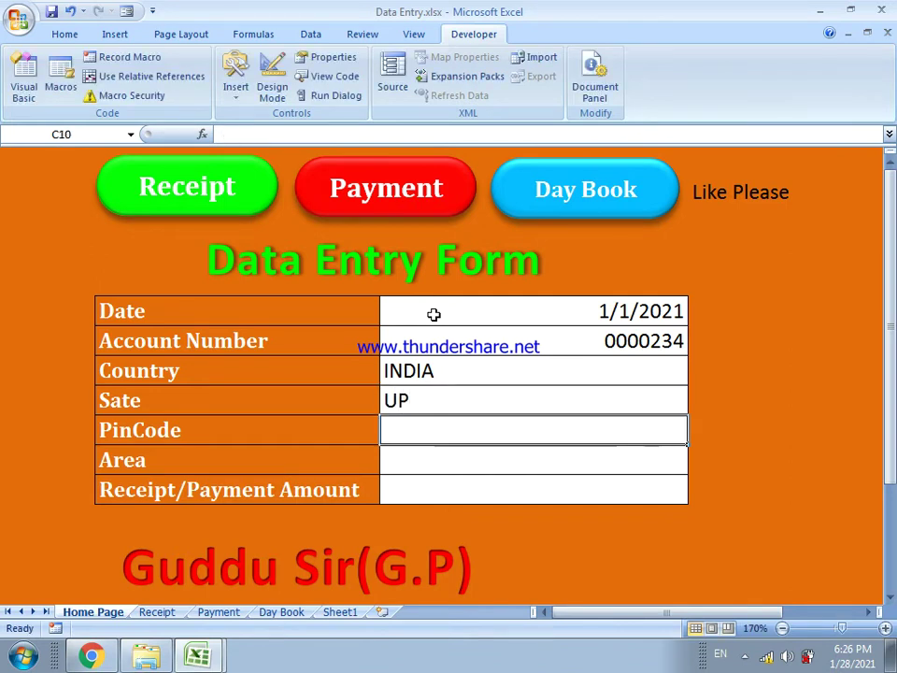
pyautogui.write('21221')
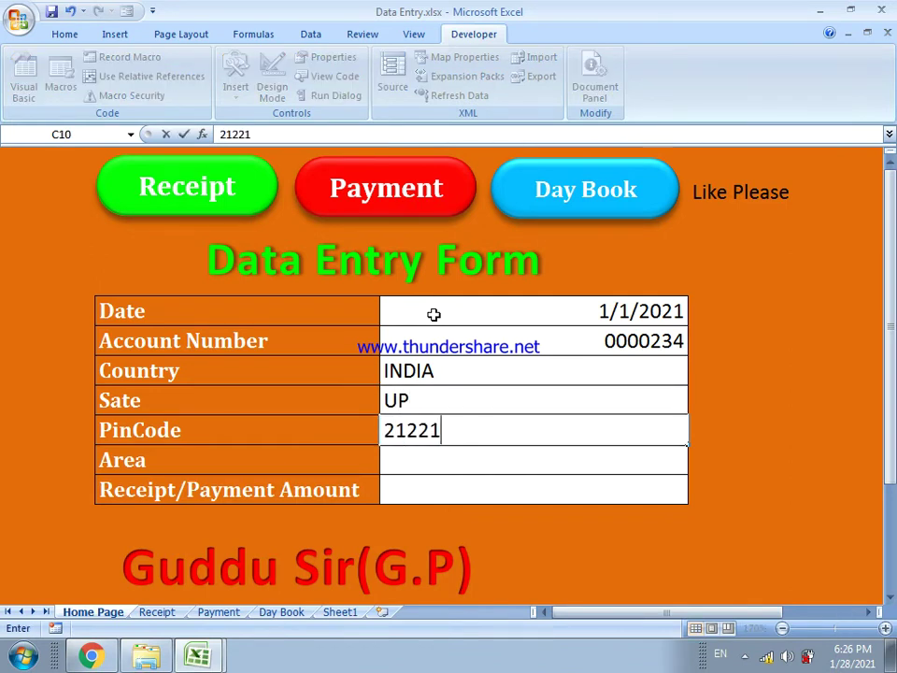
pyautogui.write('7')
pyautogui.press('Return')
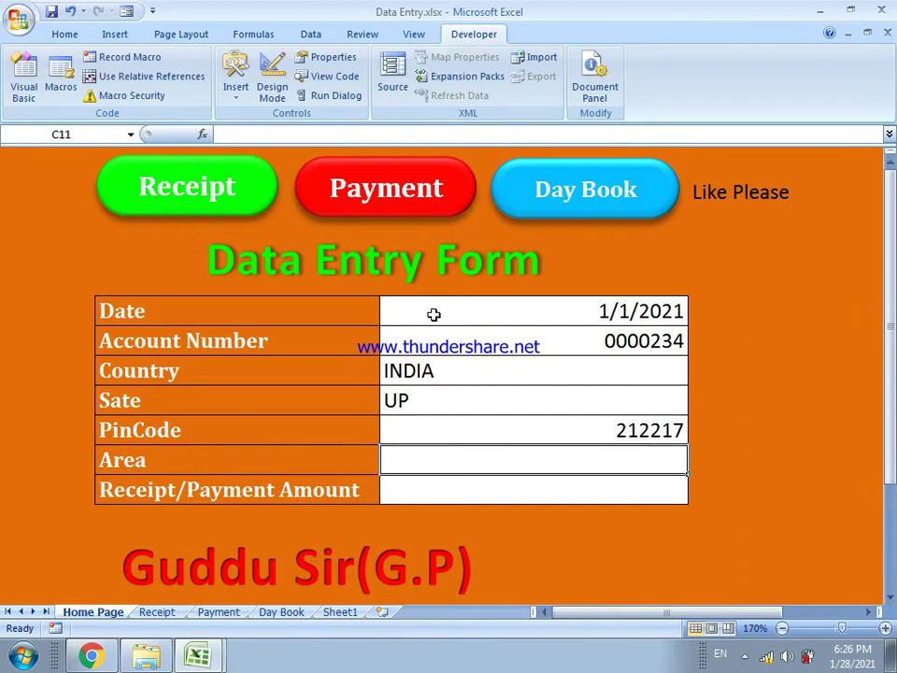
# Finish the record with the Area SIRATHU in C11 and a Receipt/Payment Amount of 2000 in C12
pyautogui.write('SIRATHU')
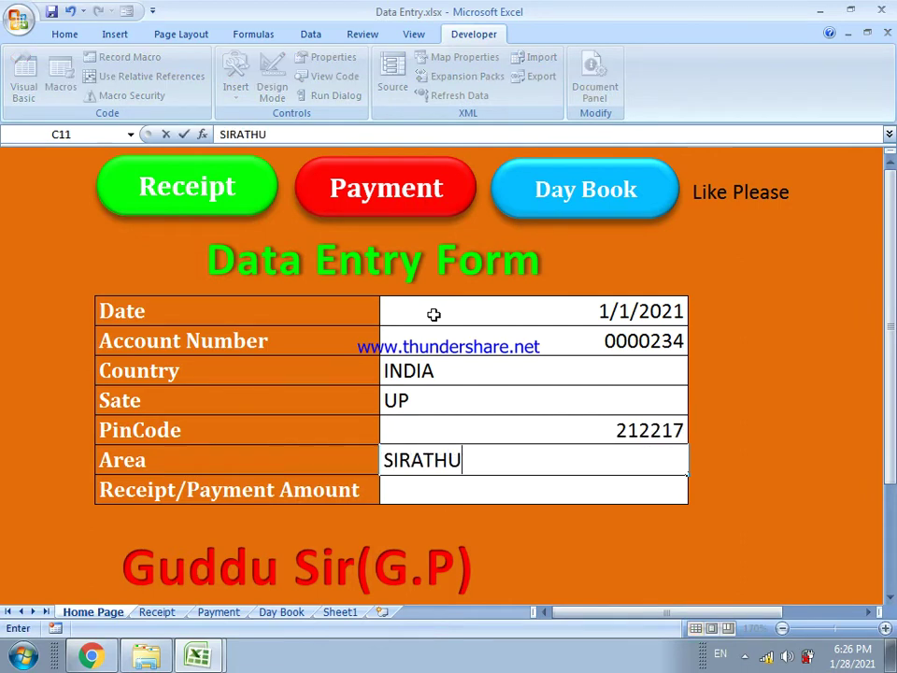
pyautogui.press('Return')
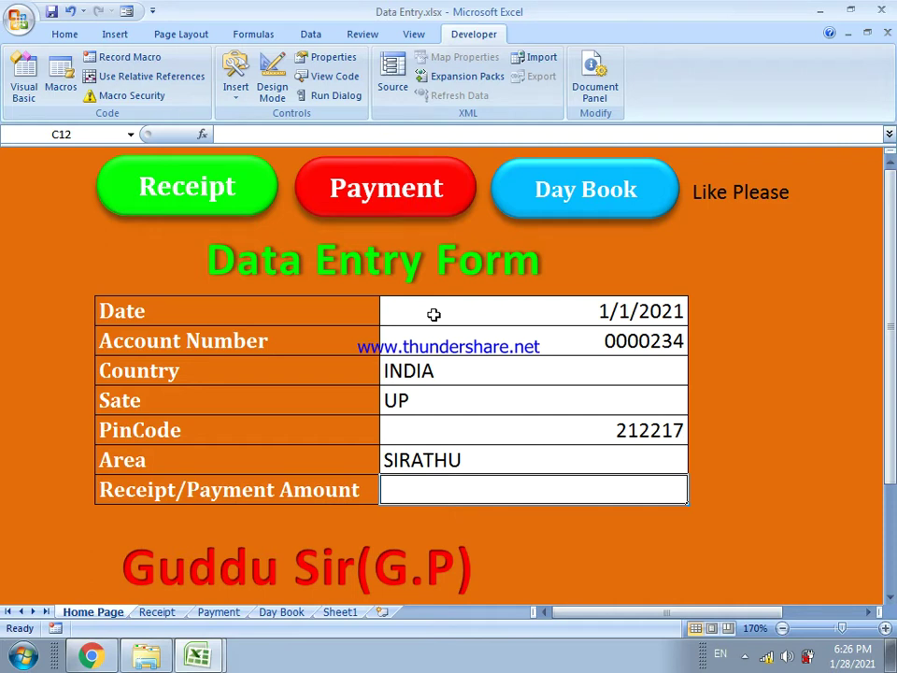
pyautogui.write('2000')
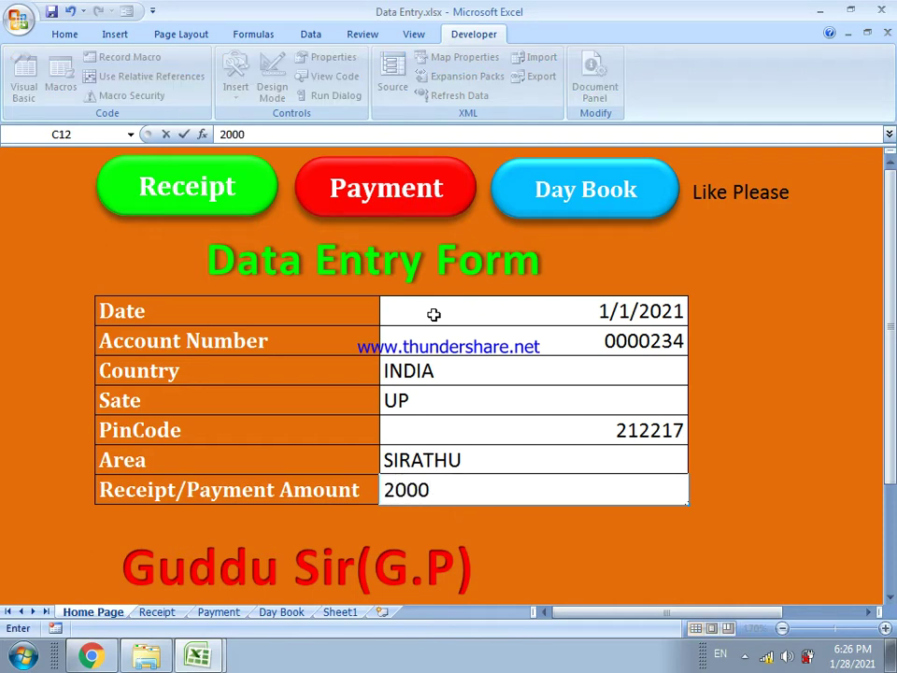
pyautogui.press('Return')
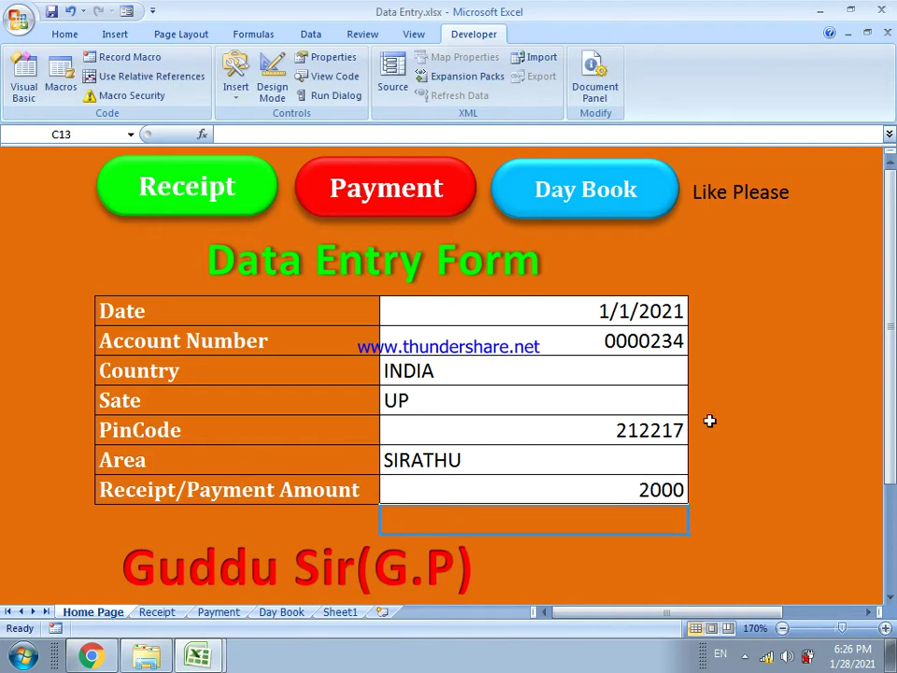
pyautogui.click(815, 466)
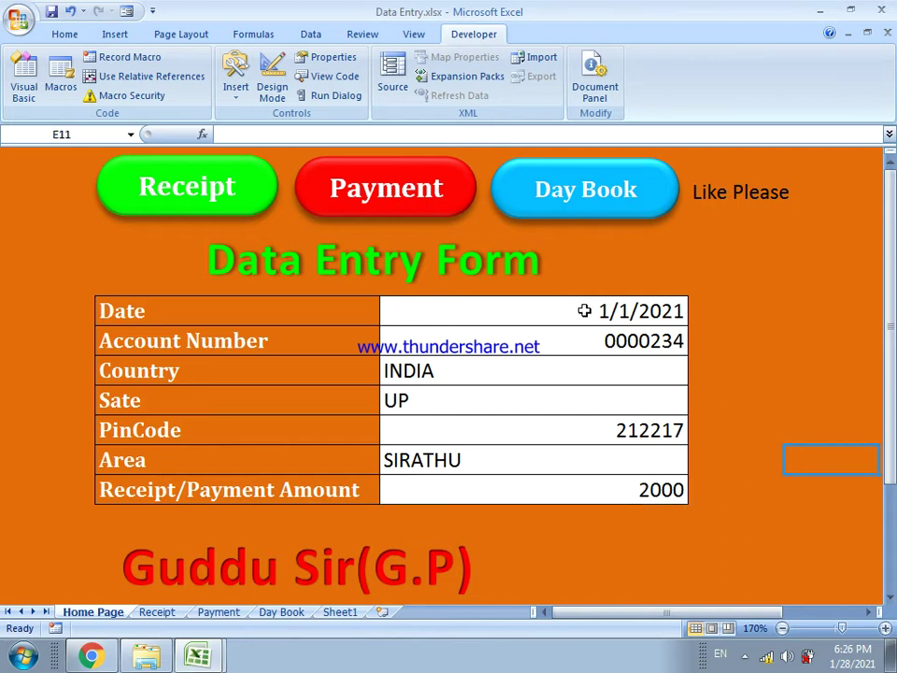
pyautogui.moveTo(584, 311); pyautogui.dragTo(587, 421)
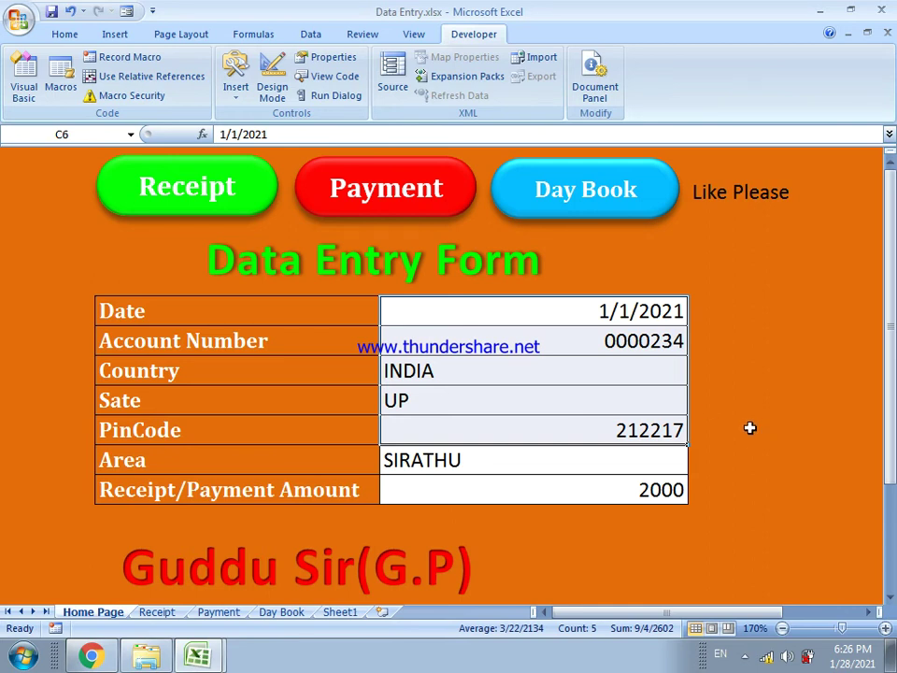
pyautogui.click(788, 437)
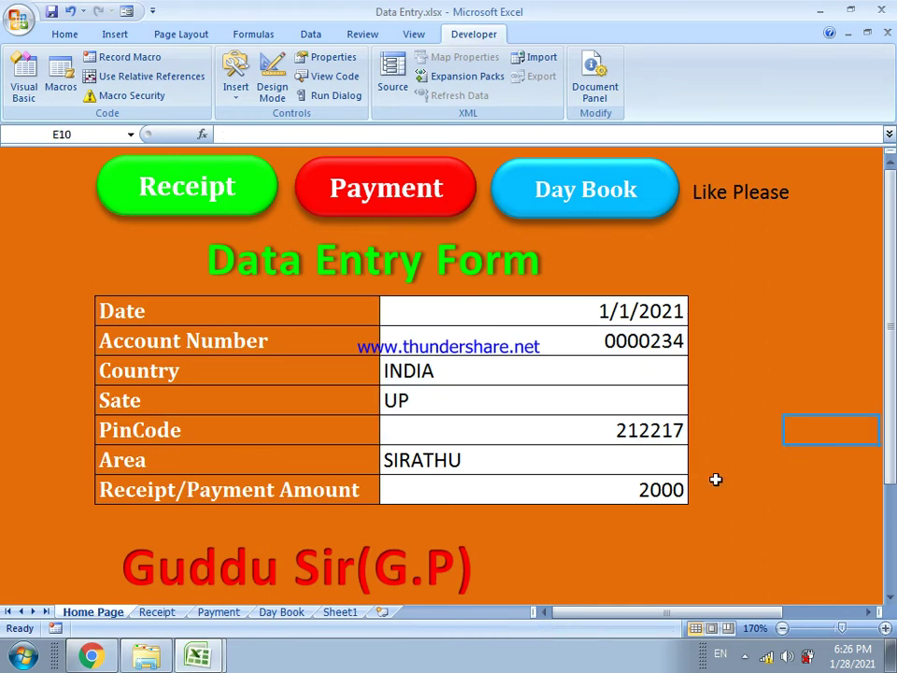
pyautogui.click(790, 478)
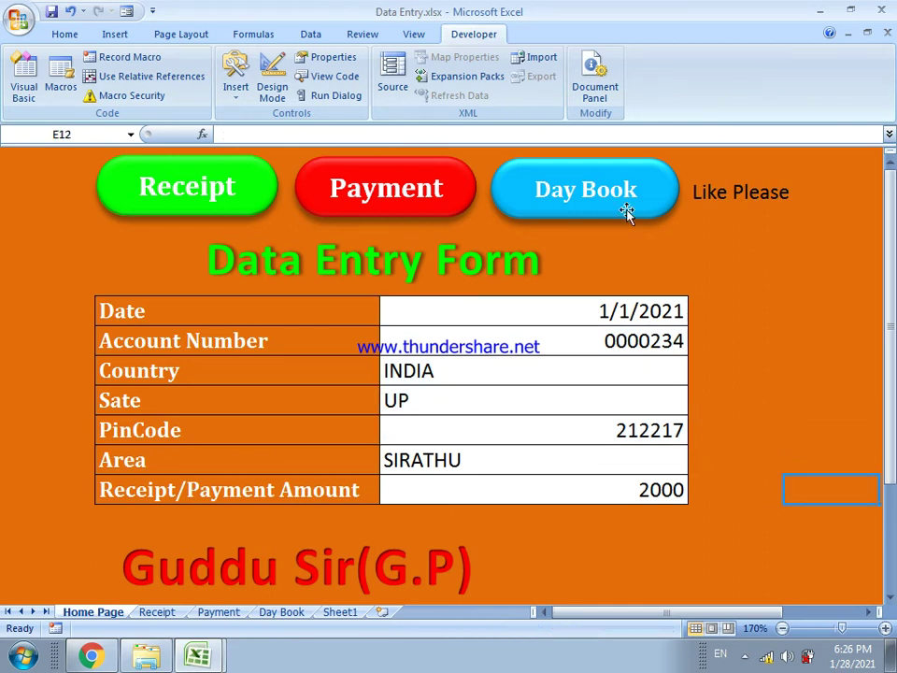
# Start recording a new macro named PAY, stored in this workbook
pyautogui.click(131, 58)
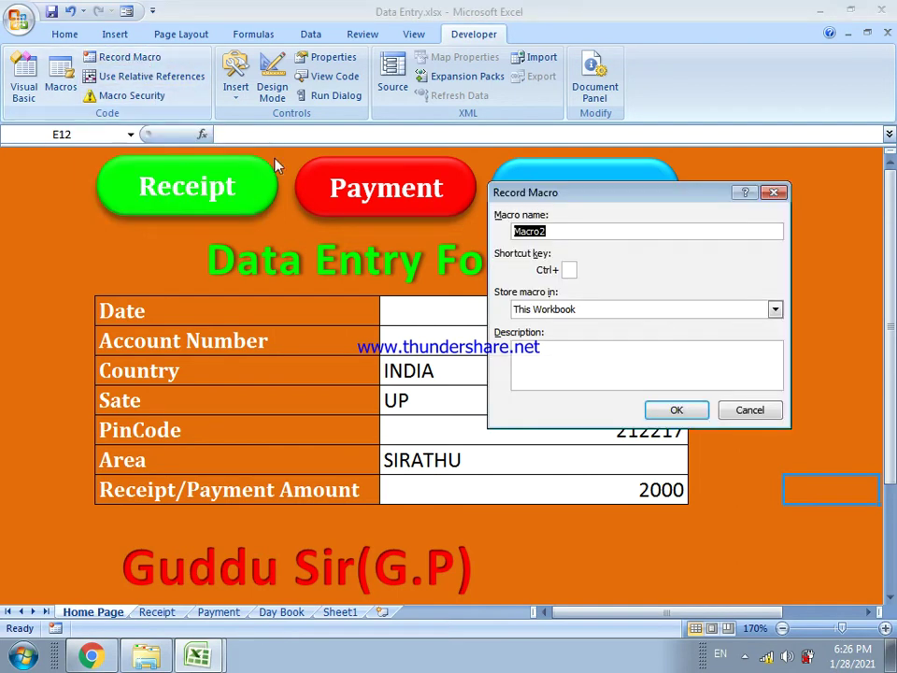
pyautogui.write('PAY')
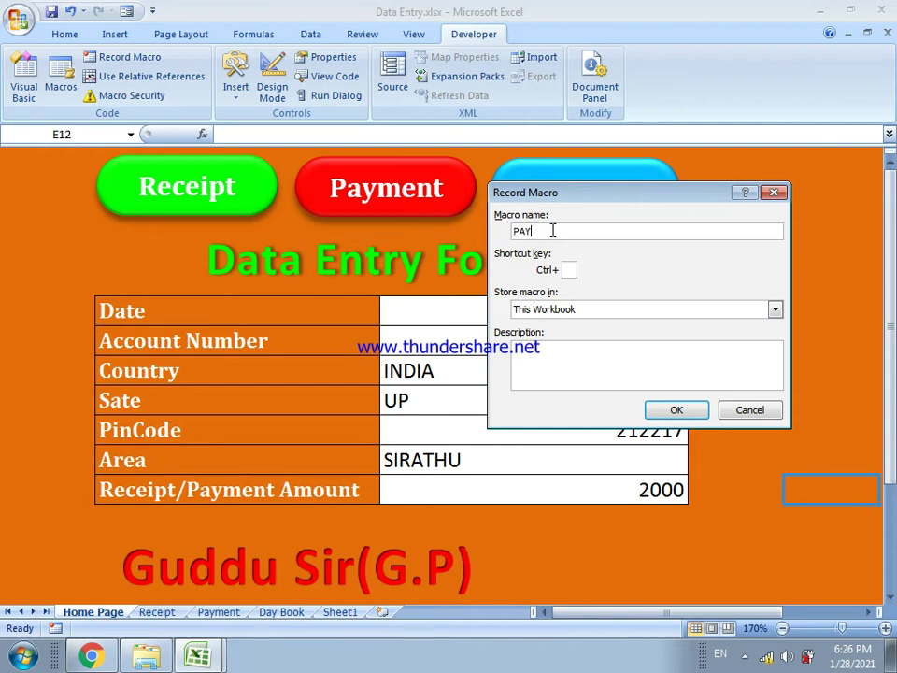
pyautogui.click(692, 415)
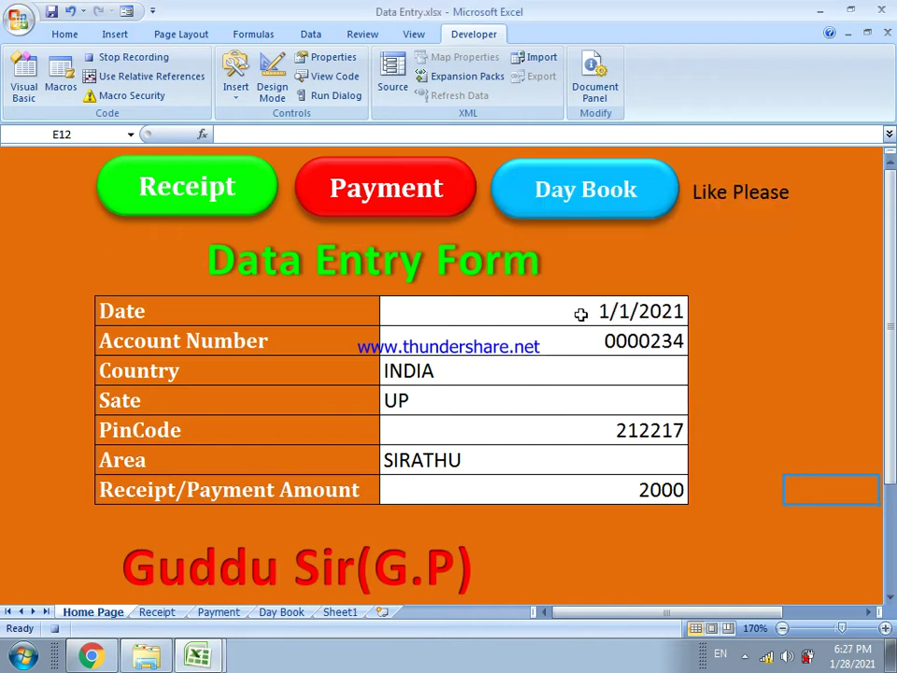
# Copy the form entries C6:C12 and paste them transposed into the Payment sheet starting at A2
pyautogui.moveTo(580, 314); pyautogui.dragTo(625, 499)
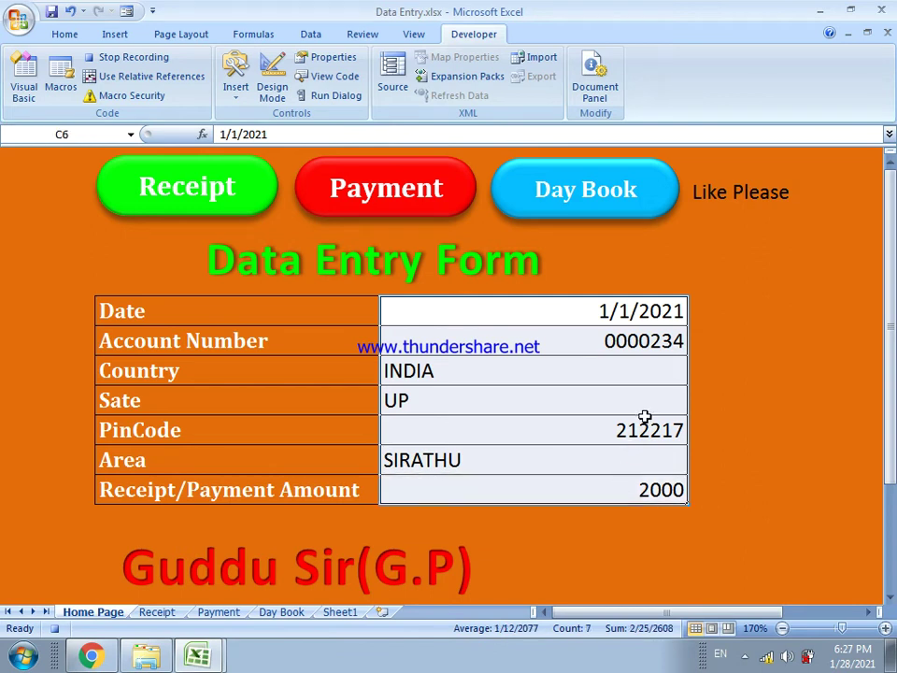
pyautogui.hotkey('ctrl', 'c')
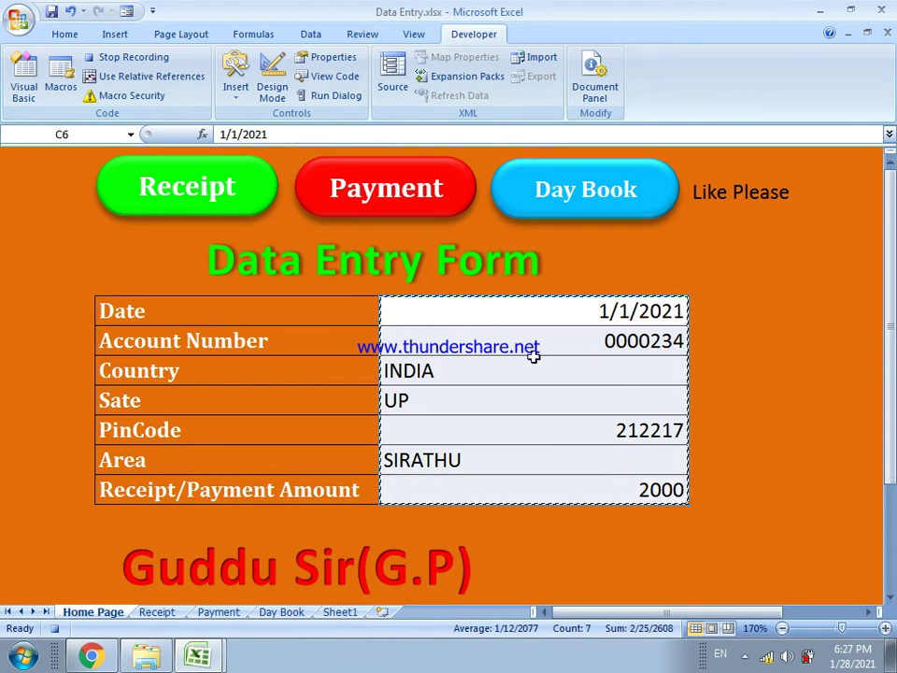
pyautogui.click(220, 613)
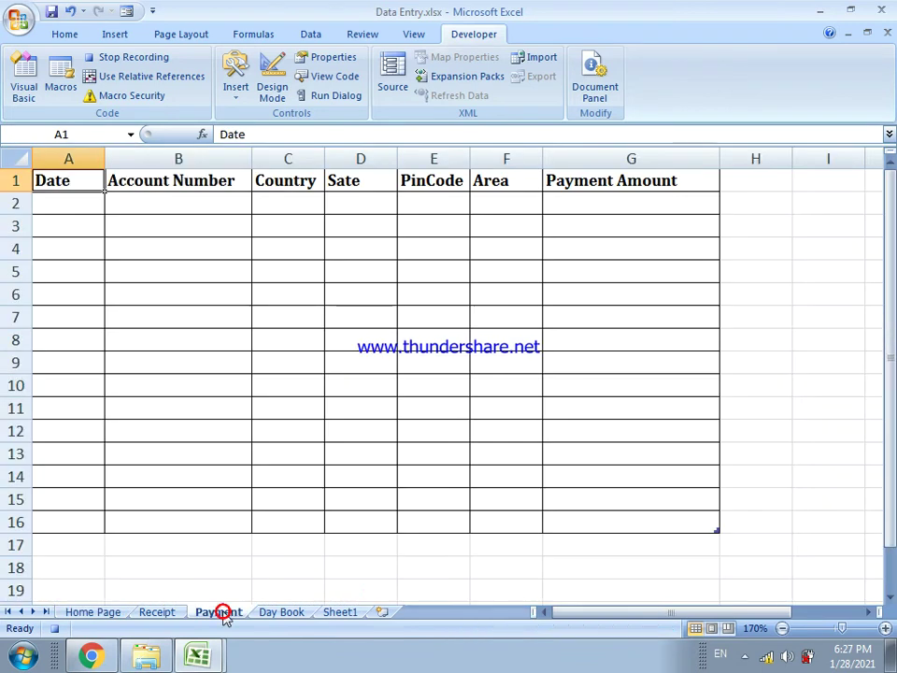
pyautogui.click(61, 210)
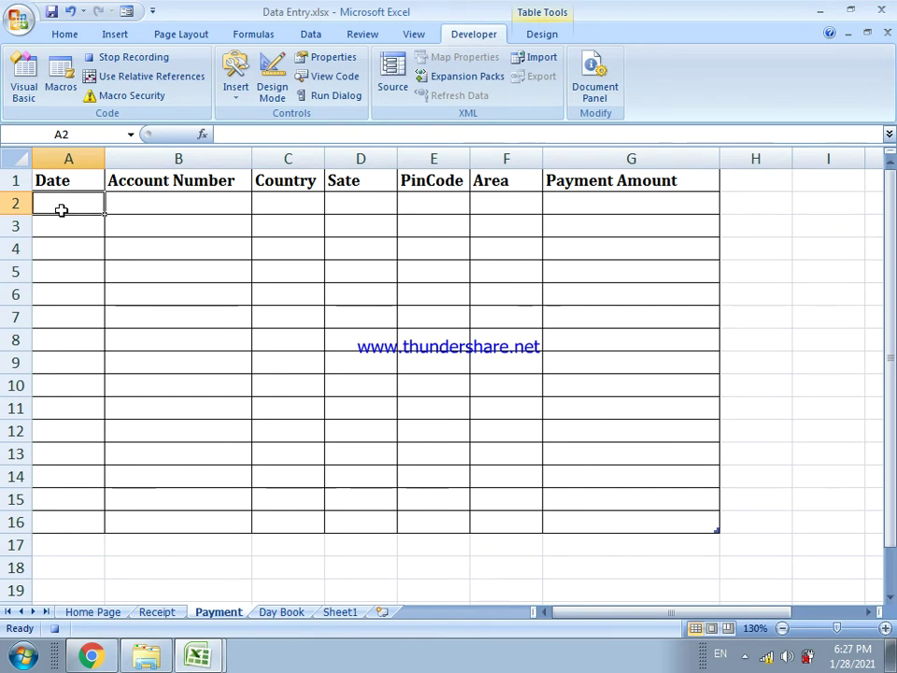
pyautogui.rightClick(61, 211)
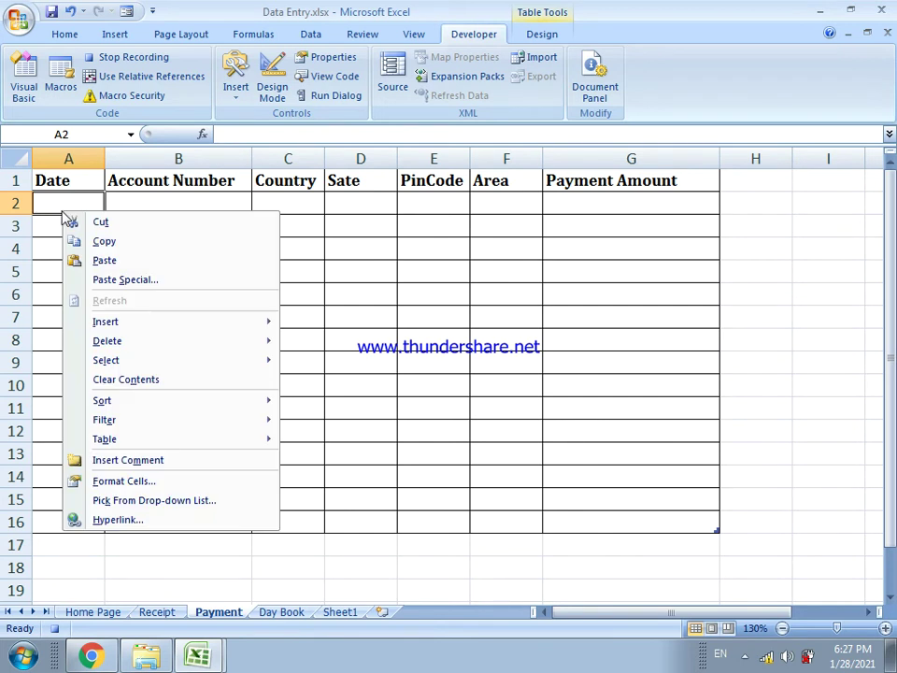
pyautogui.click(121, 284)
pyautogui.click(183, 368)
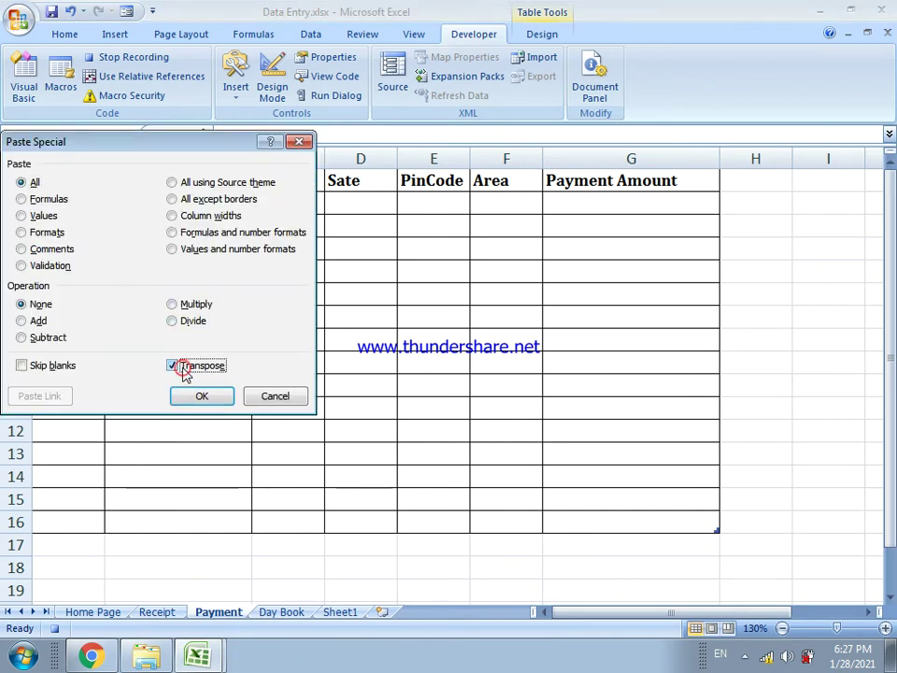
pyautogui.click(198, 399)
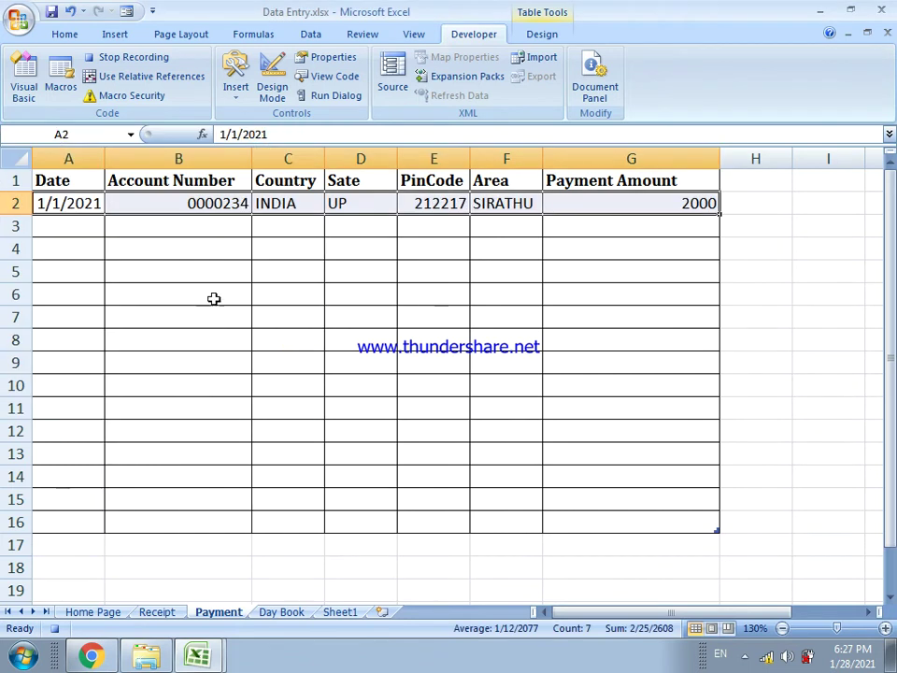
# Insert a blank row above the pasted record in row 2 of the Payment sheet and select cell A2
pyautogui.click(15, 203)
pyautogui.rightClick(15, 203)
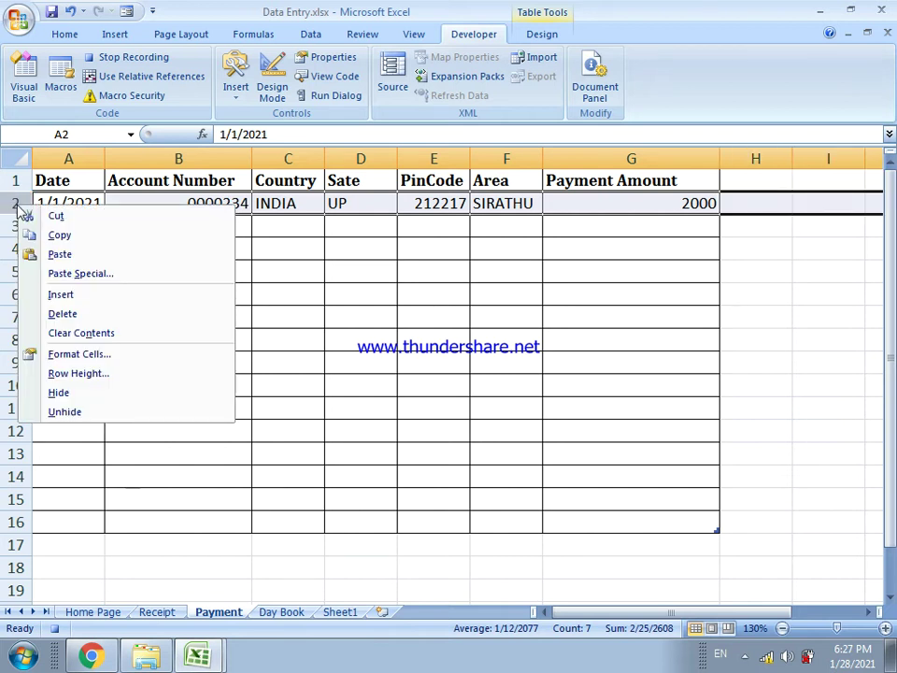
pyautogui.click(52, 297)
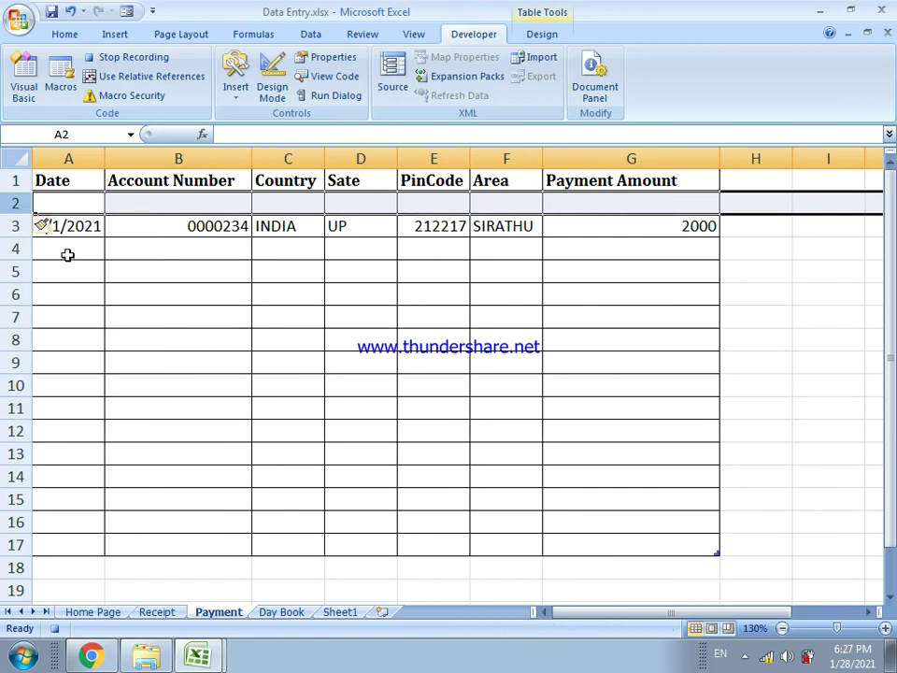
pyautogui.click(69, 205)
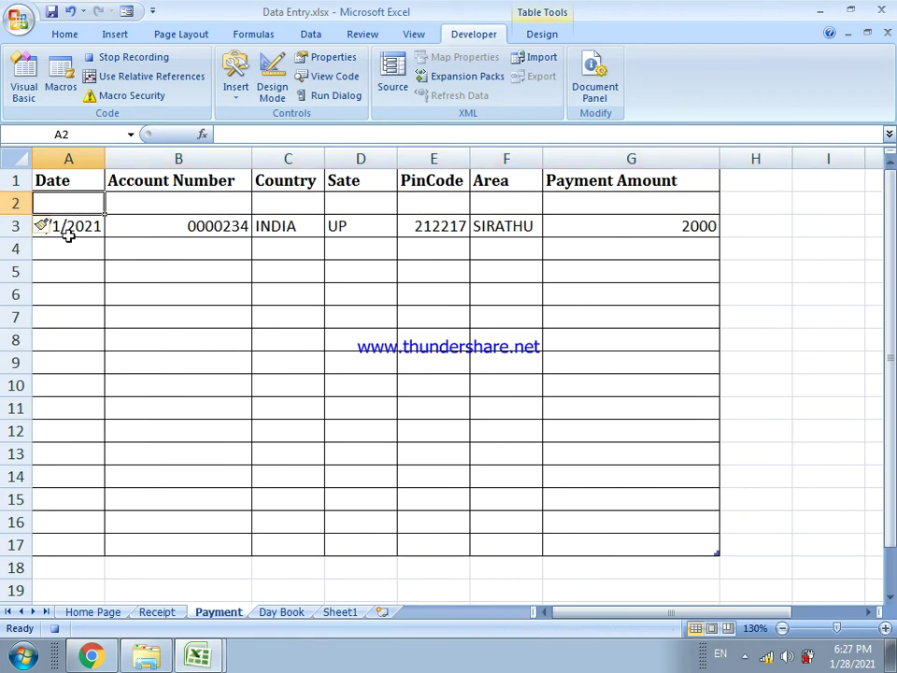
# Clear the form entries C6:C12 on the Home Page sheet, select C6 and stop the macro recording
pyautogui.click(95, 613)
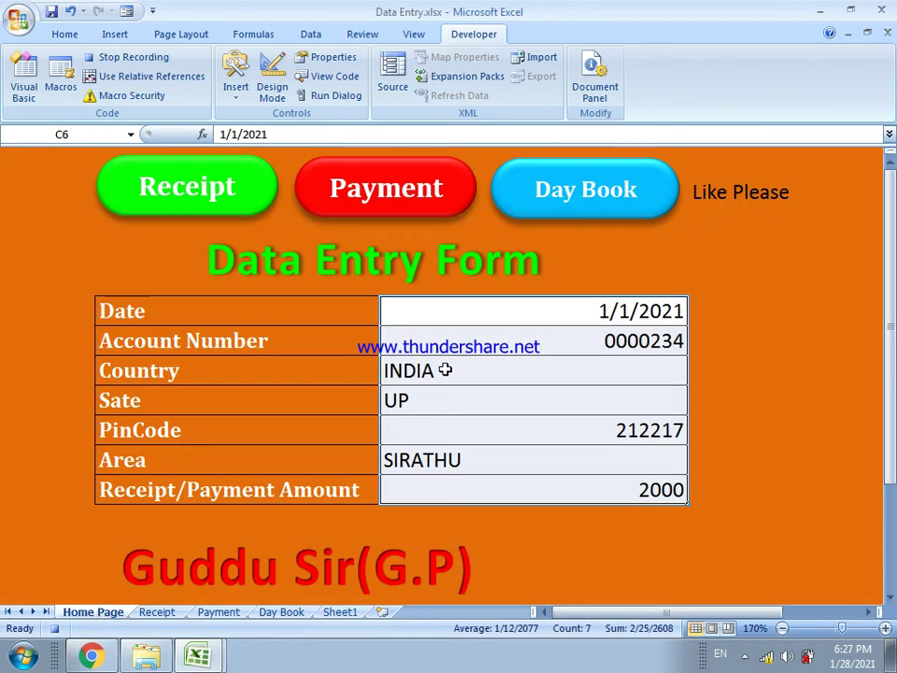
pyautogui.press('Delete')
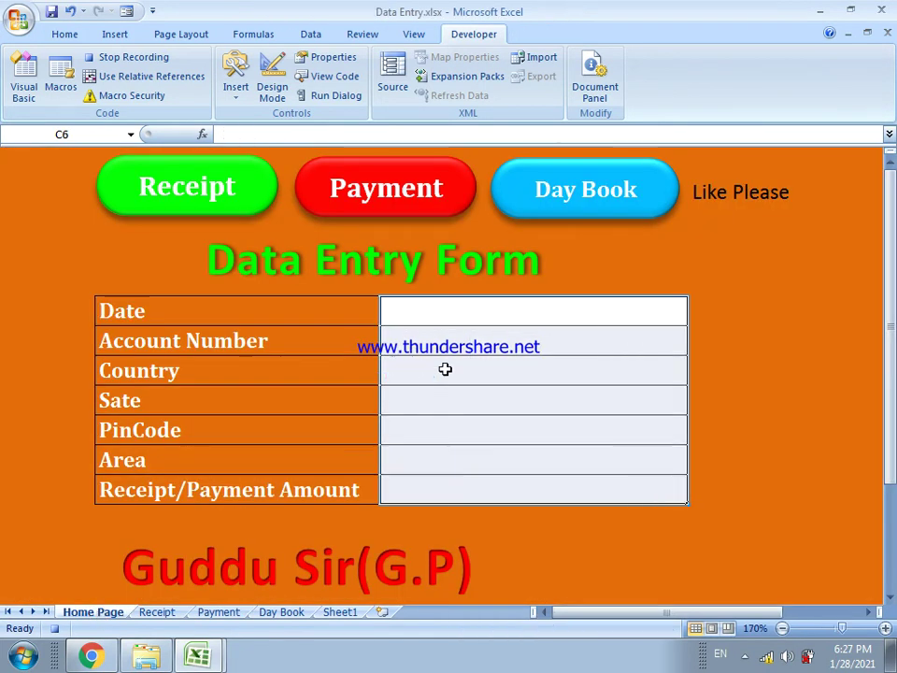
pyautogui.click(432, 319)
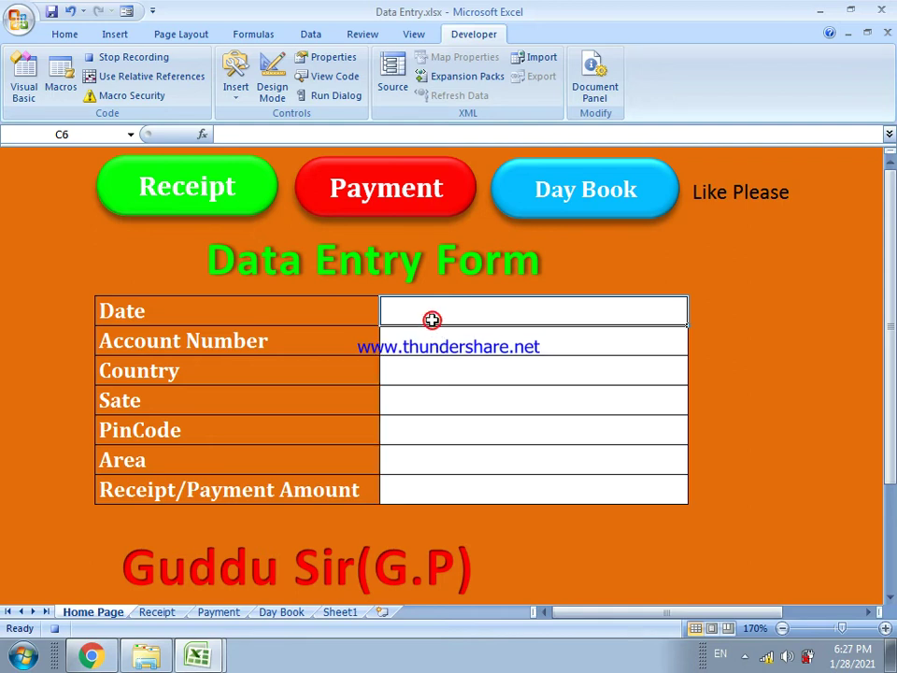
pyautogui.click(157, 59)
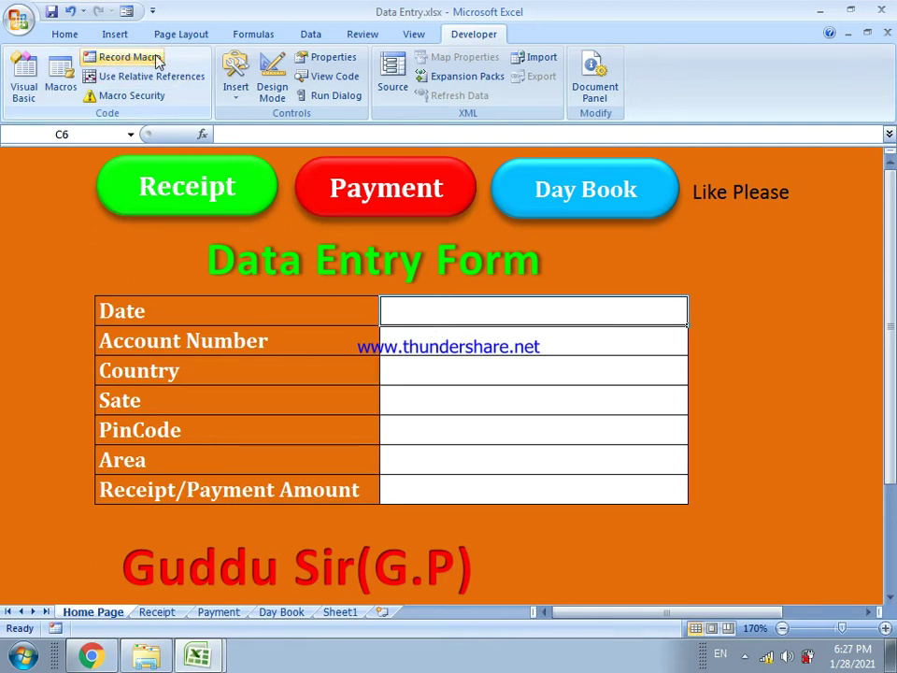
pyautogui.click(733, 363)
# Assign the PAY macro to the red Payment button shape
pyautogui.click(454, 184)
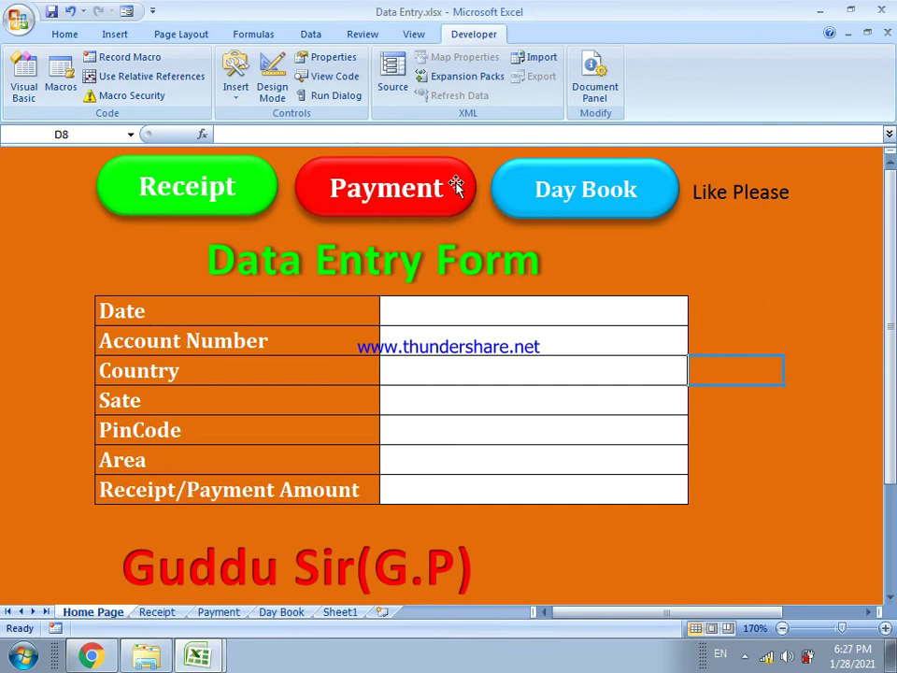
pyautogui.click(460, 176)
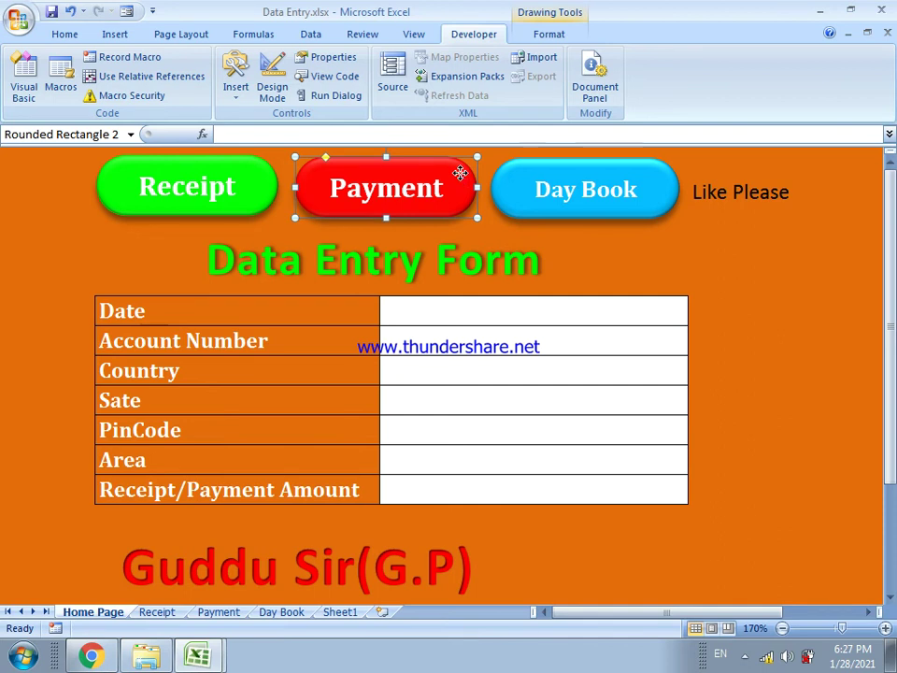
pyautogui.rightClick(460, 176)
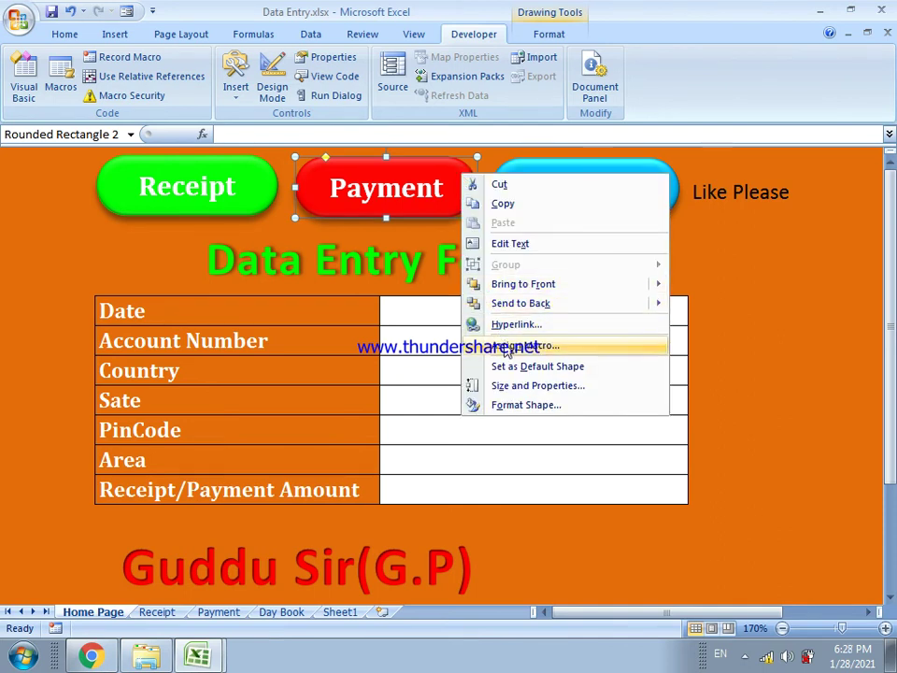
pyautogui.click(508, 346)
pyautogui.click(493, 218)
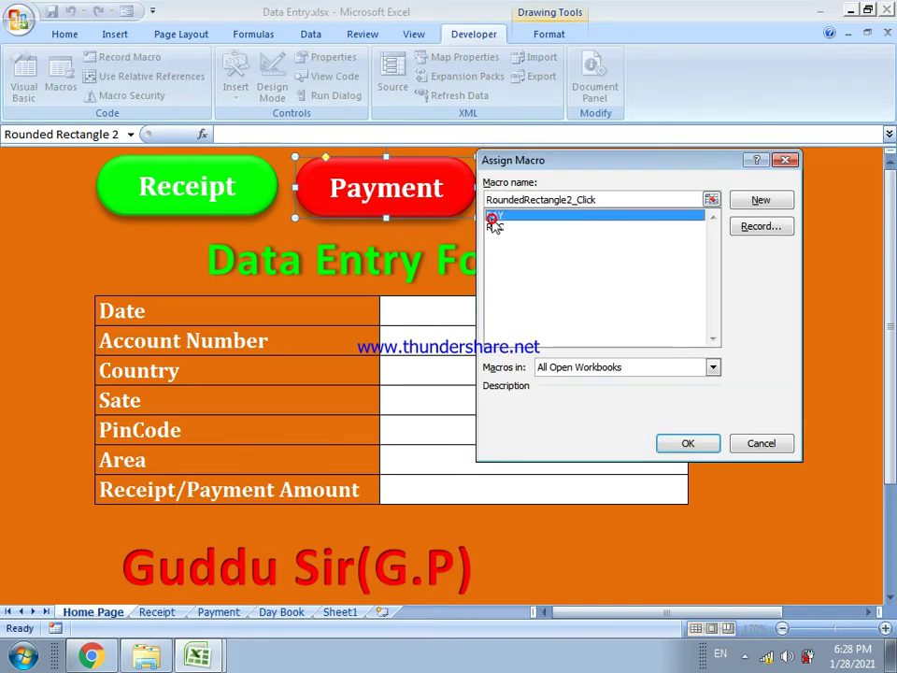
pyautogui.click(672, 445)
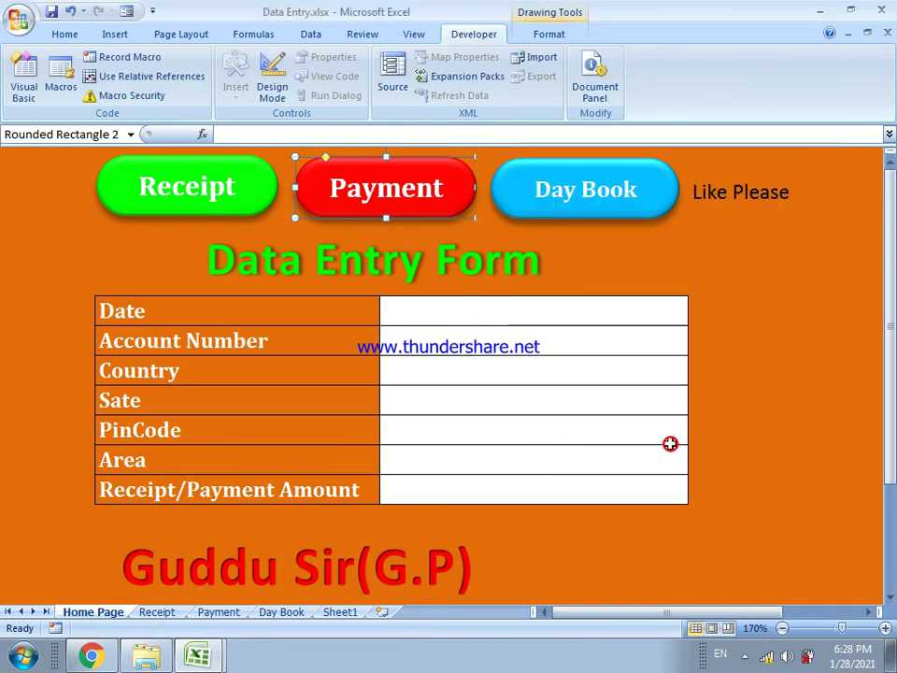
# Start a new test record with the date 1-2-2021 in C6 and the account number in C7
pyautogui.click(573, 320)
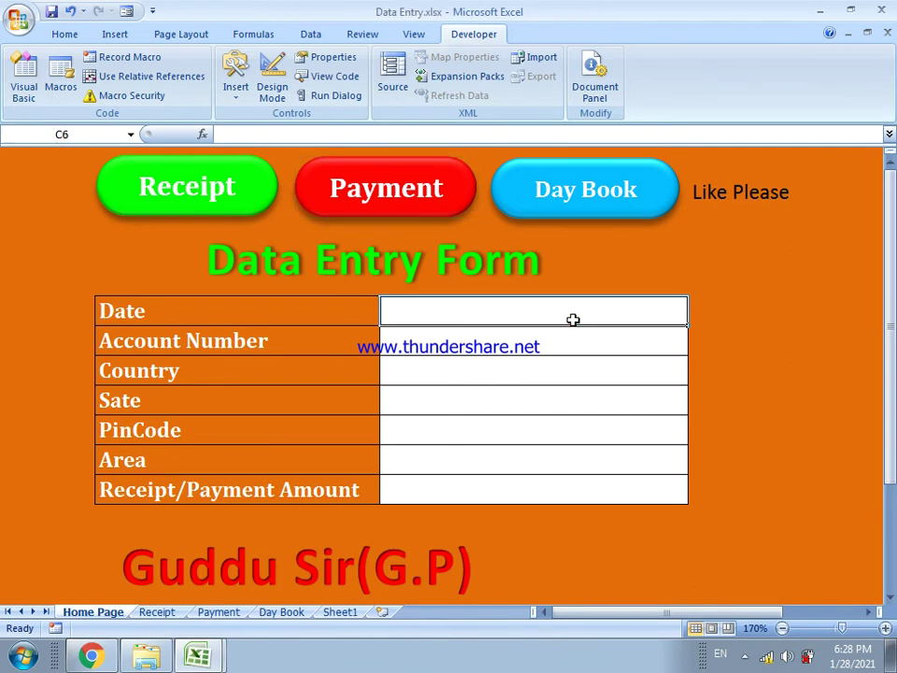
pyautogui.write('1-')
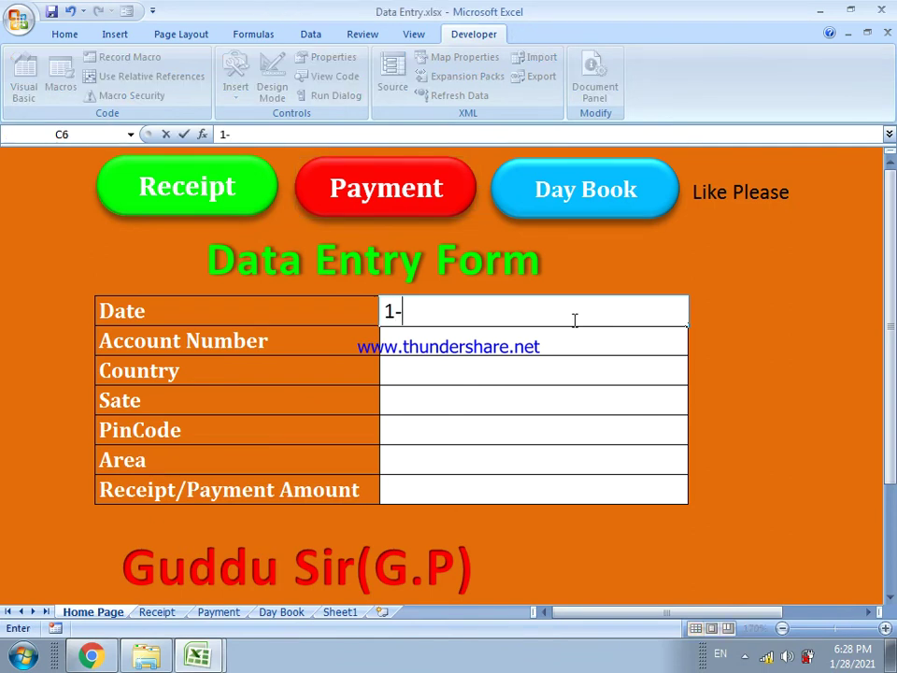
pyautogui.write('2-2021')
pyautogui.press('Return')
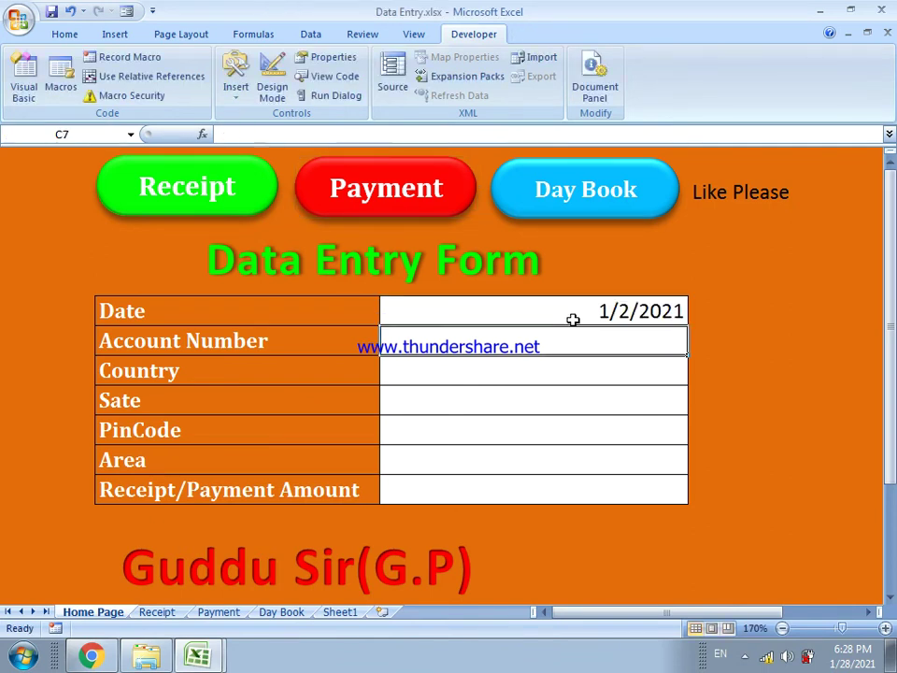
pyautogui.write('03445')
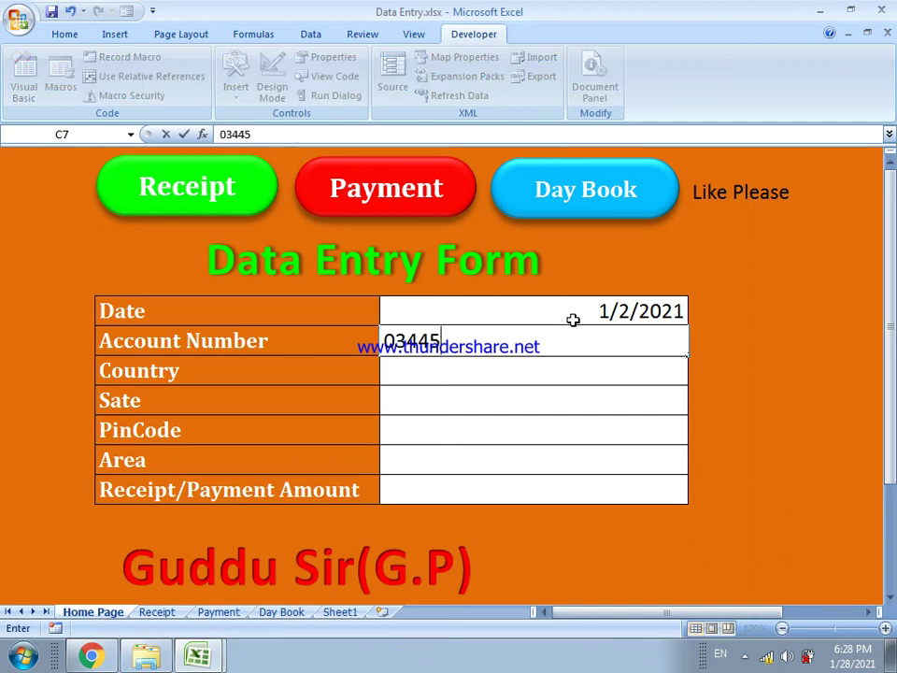
pyautogui.press('Return')
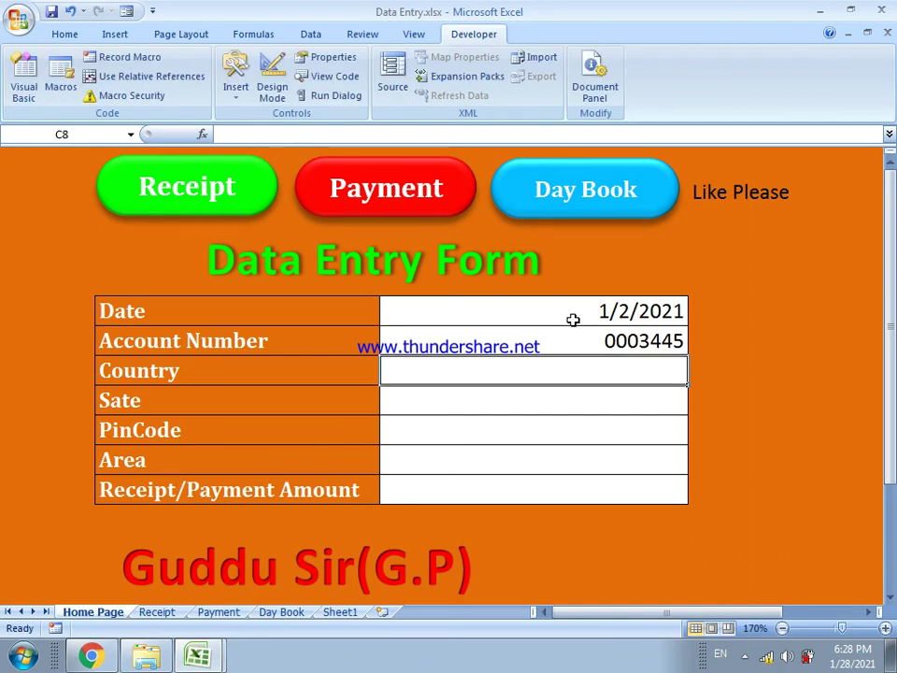
# Enter INDIA as the Country in C8 and M.P. as the Sate in C9
pyautogui.write('INDIA')
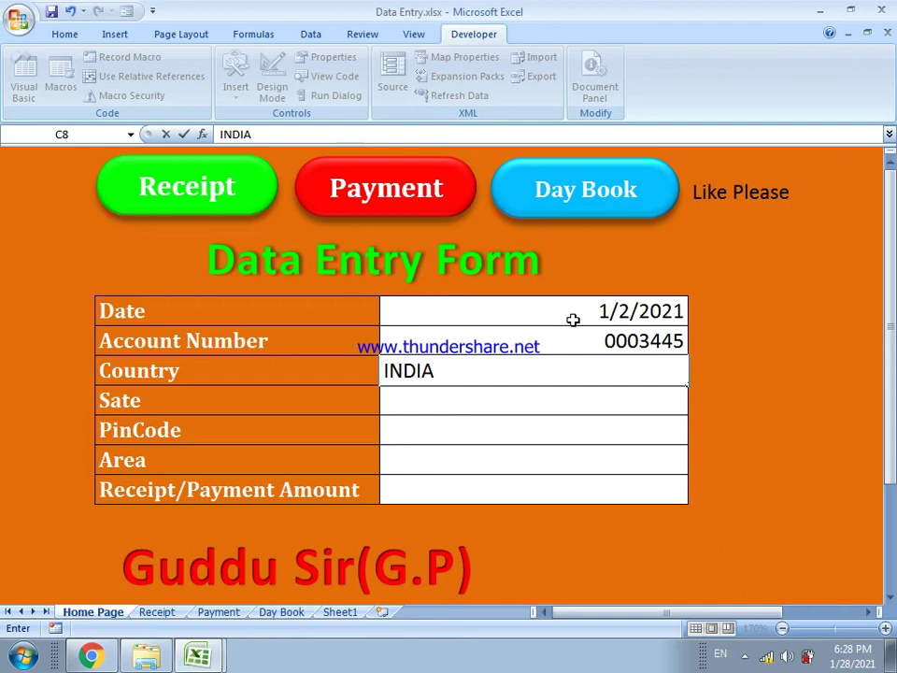
pyautogui.press('Return')
pyautogui.write('M')
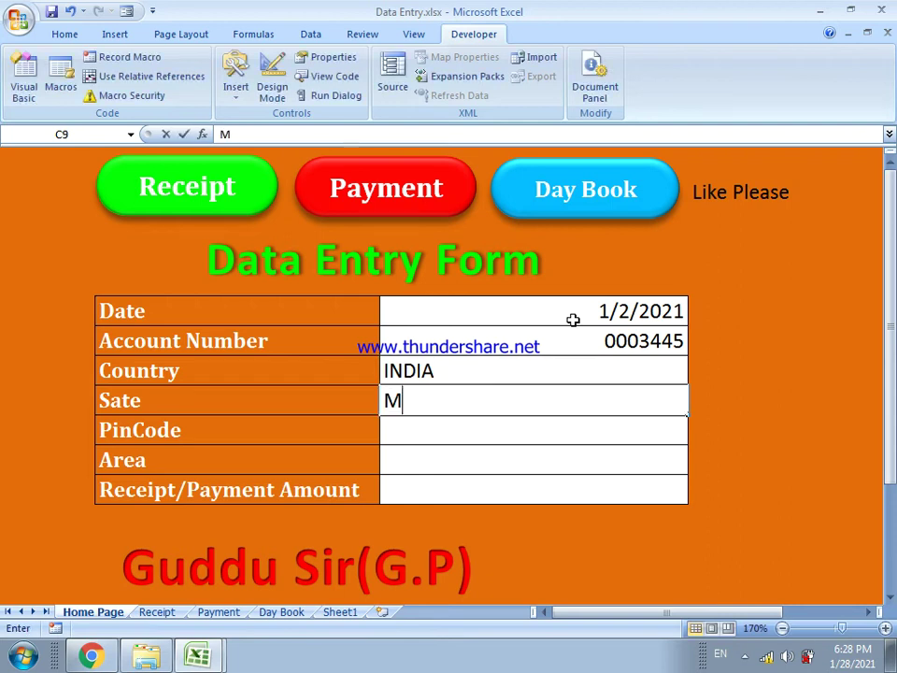
pyautogui.write('.P')
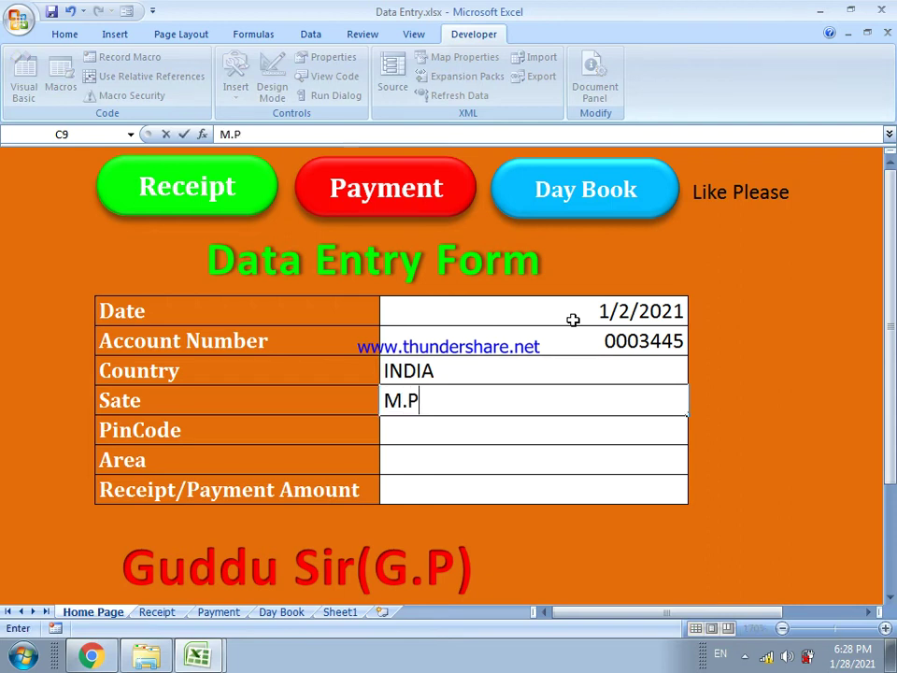
pyautogui.write('.')
pyautogui.press('Return')
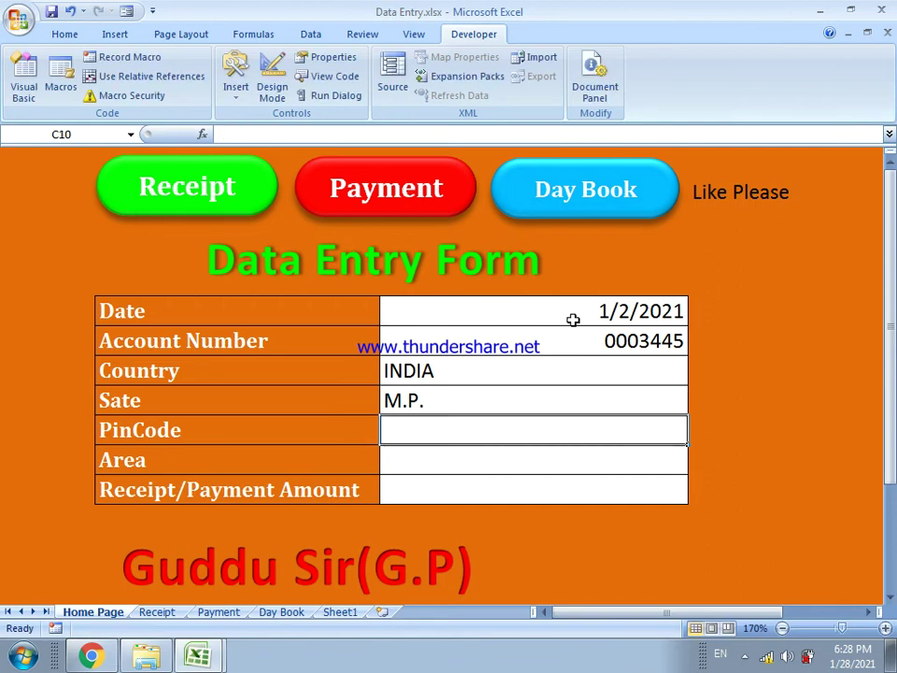
# Change the Sate in C9 to MP and enter the postal PinCode in C10
pyautogui.click(475, 396)
pyautogui.write('MP')
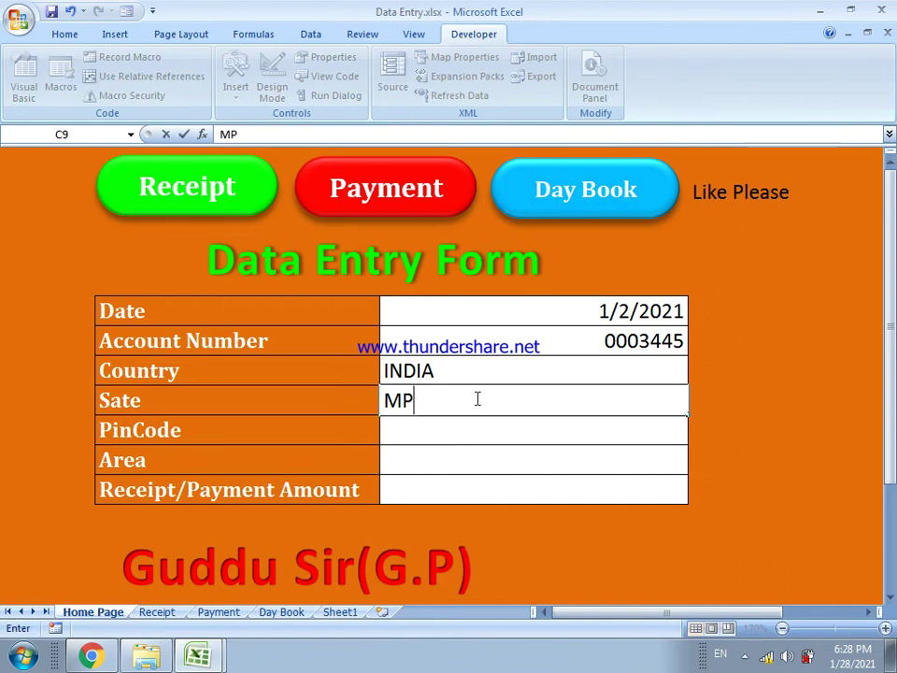
pyautogui.press('Return')
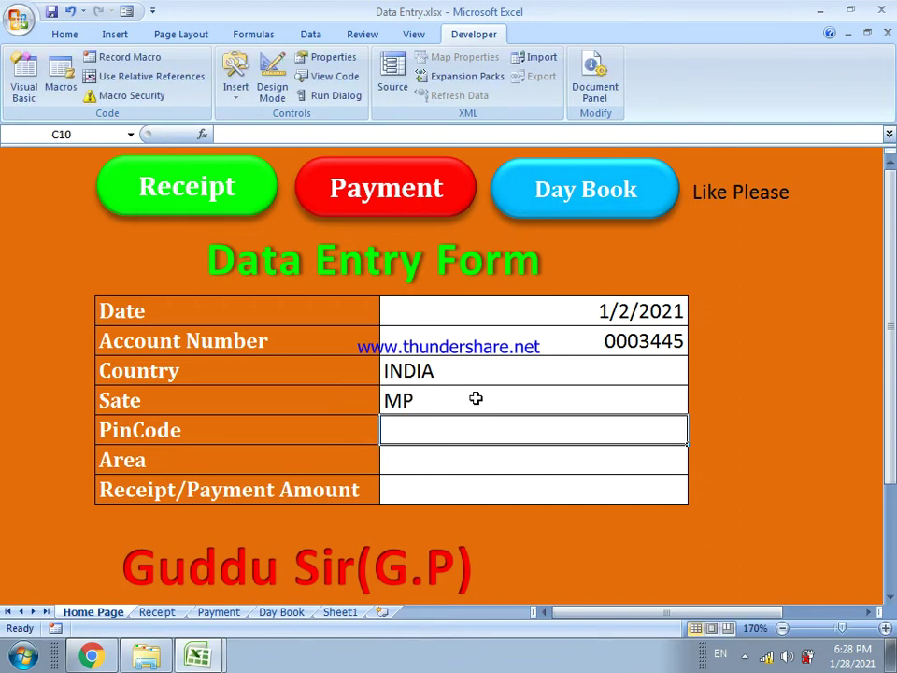
pyautogui.write('21')
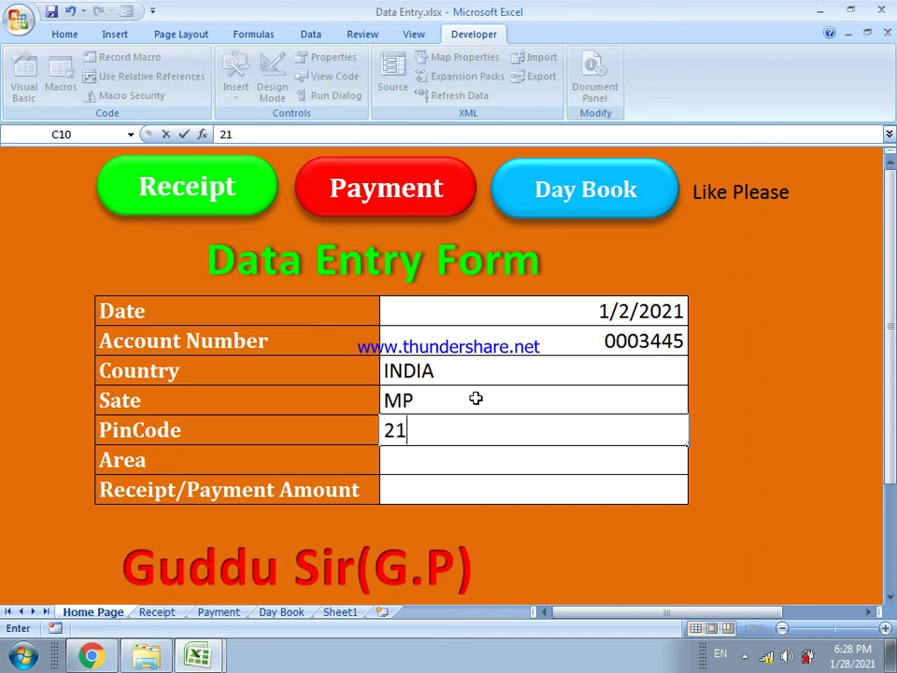
pyautogui.write('00012')
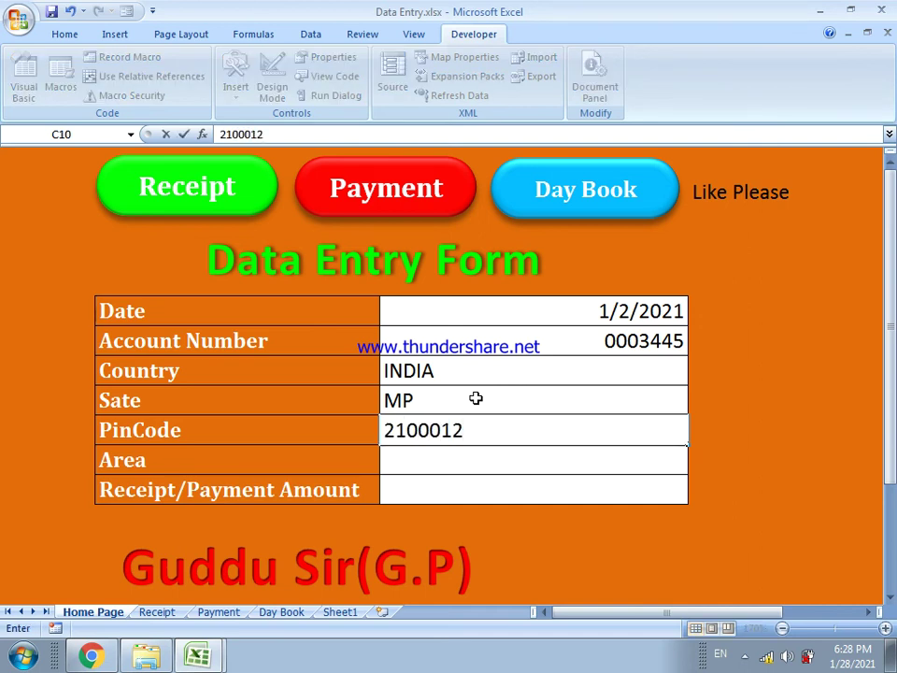
pyautogui.press('Return')
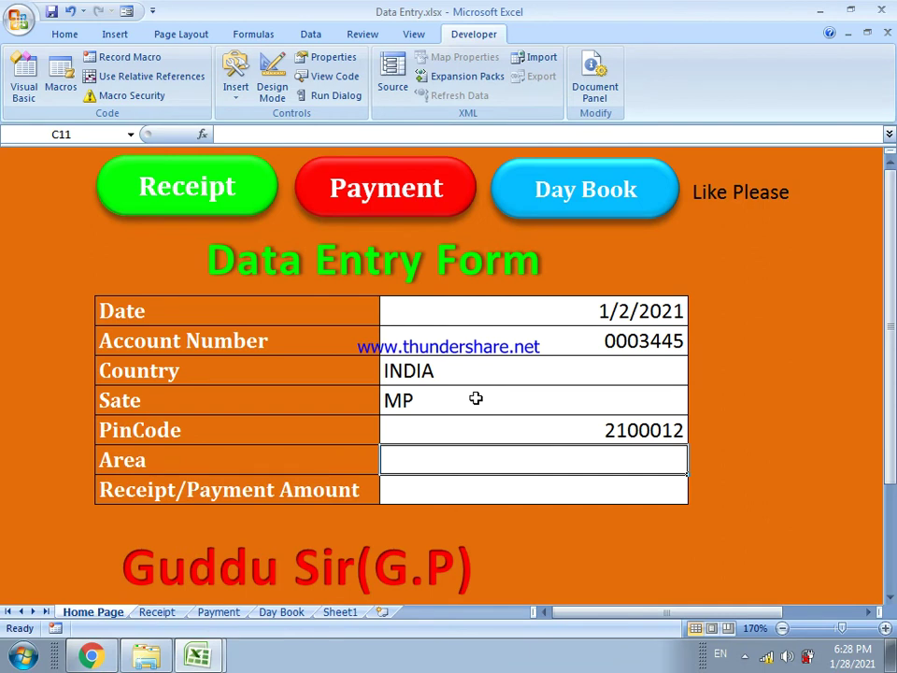
# Enter SOUTH as the Area in C11 and 3000 as the amount in C12, and transfer the record using the Payment macro
pyautogui.write('SOUTH')
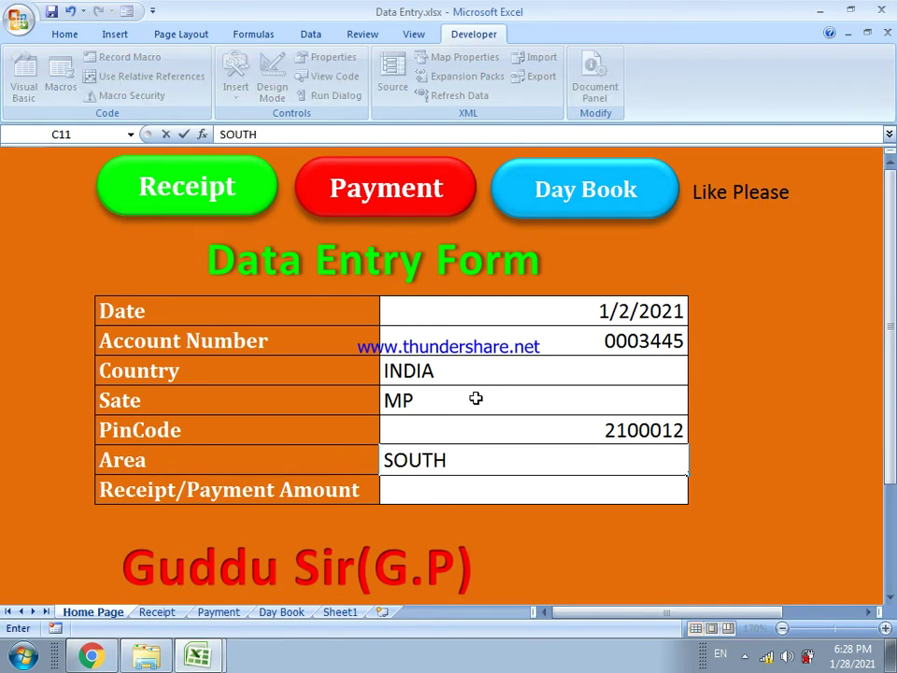
pyautogui.press('Return')
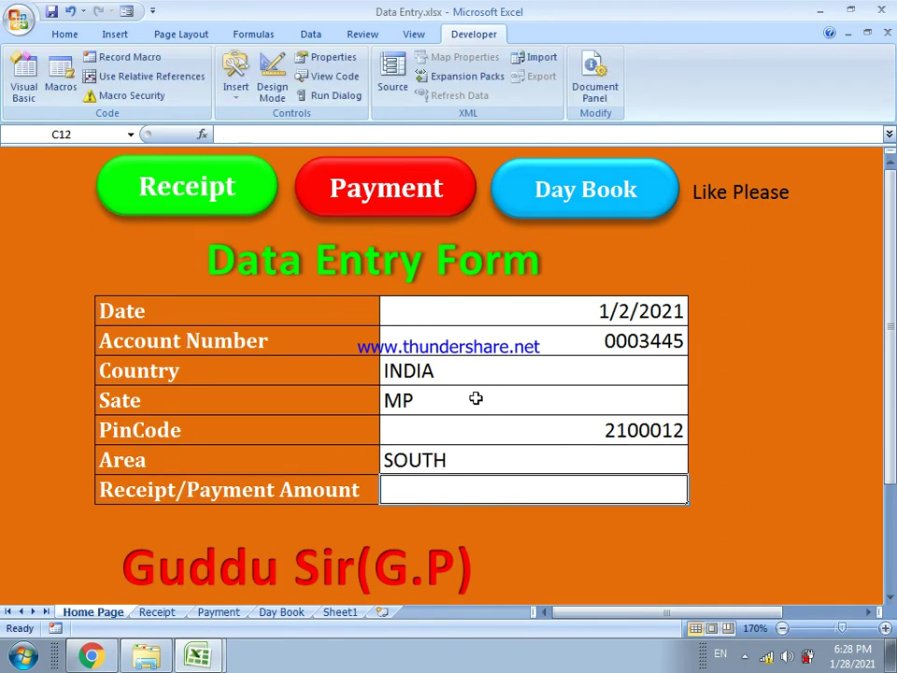
pyautogui.write('3000')
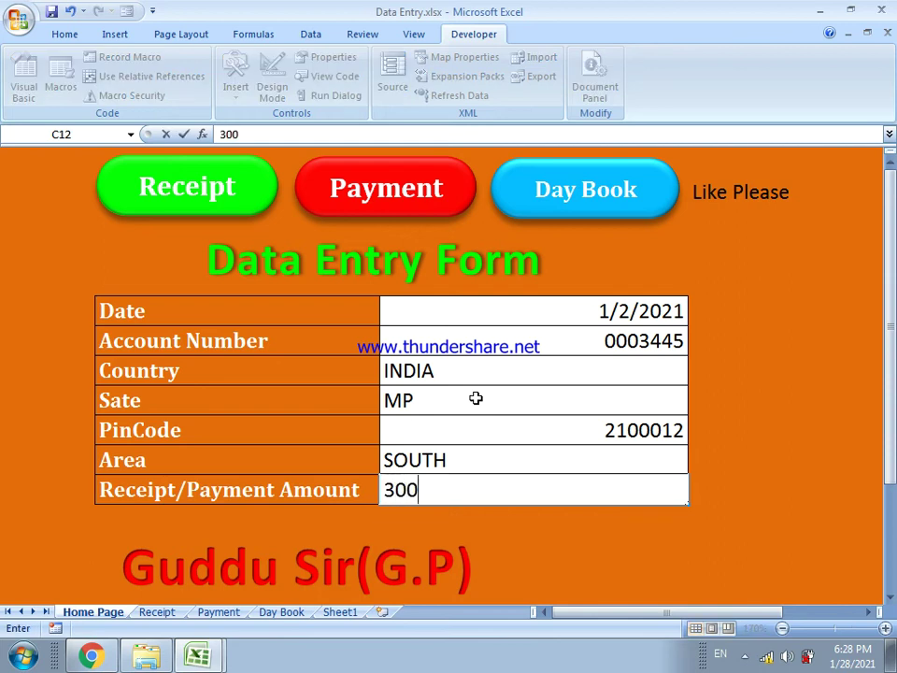
pyautogui.click(719, 527)
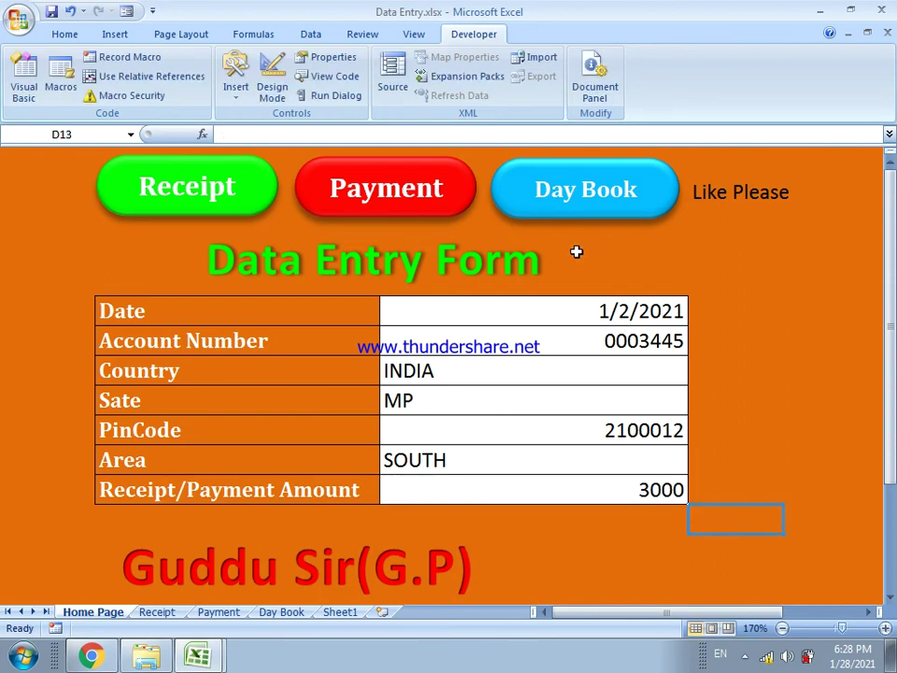
pyautogui.click(453, 194)
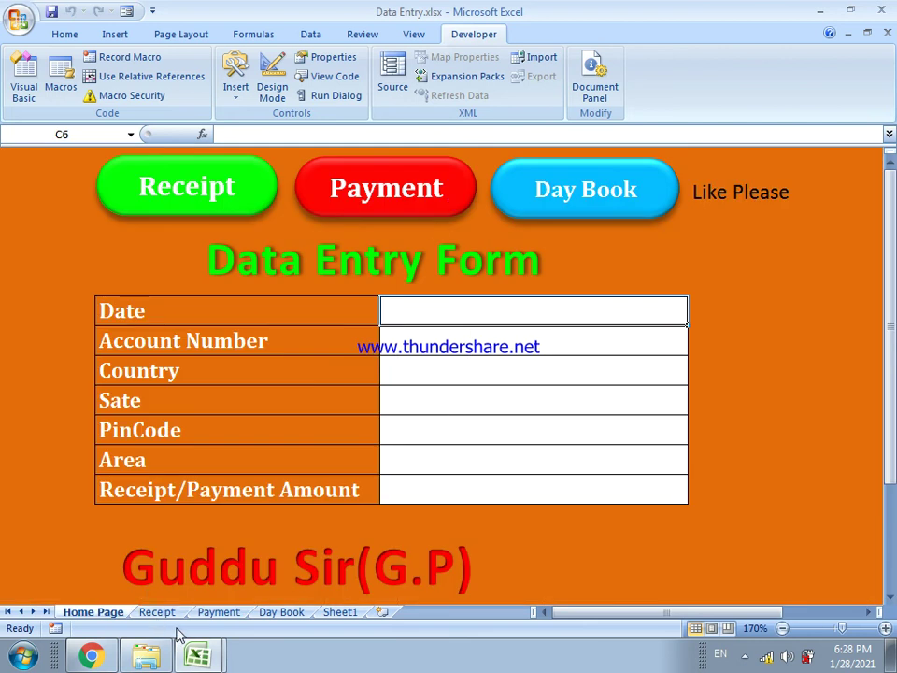
# Check the transferred records on the Payment sheet and review the Receipt and Day Book sheets
pyautogui.click(218, 613)
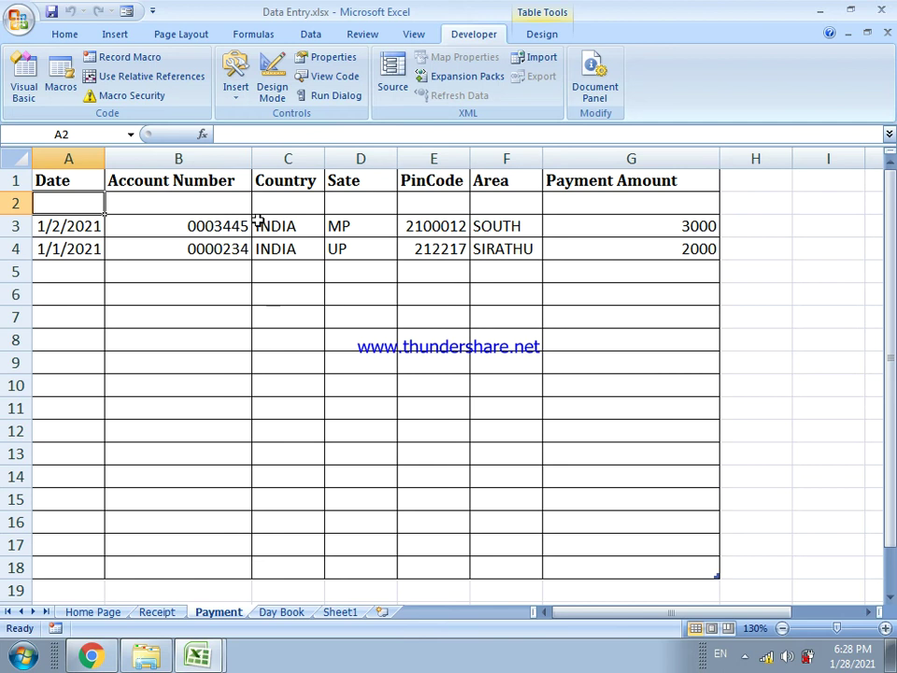
pyautogui.click(653, 251)
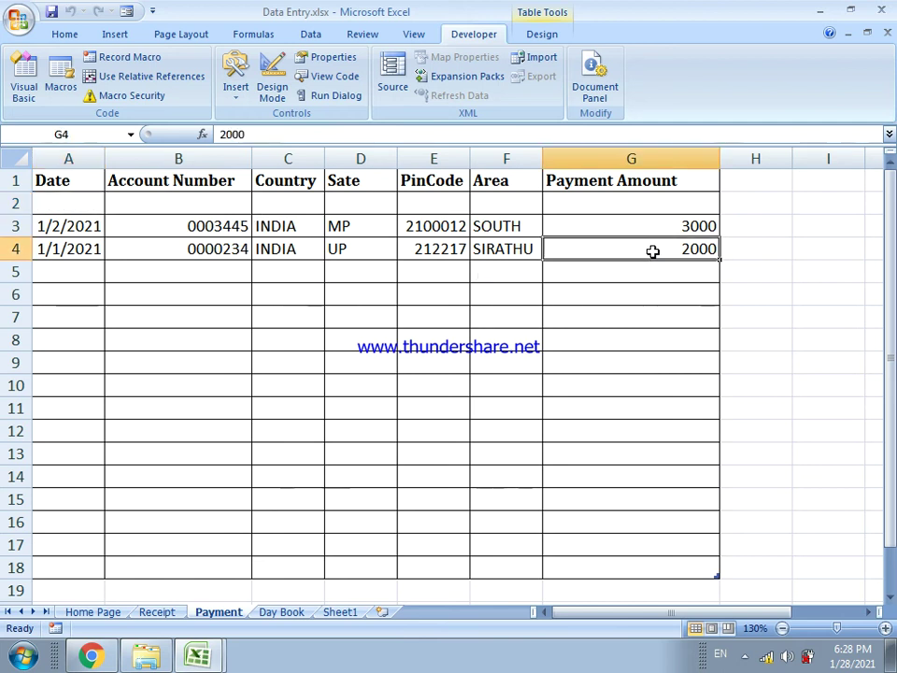
pyautogui.click(641, 228)
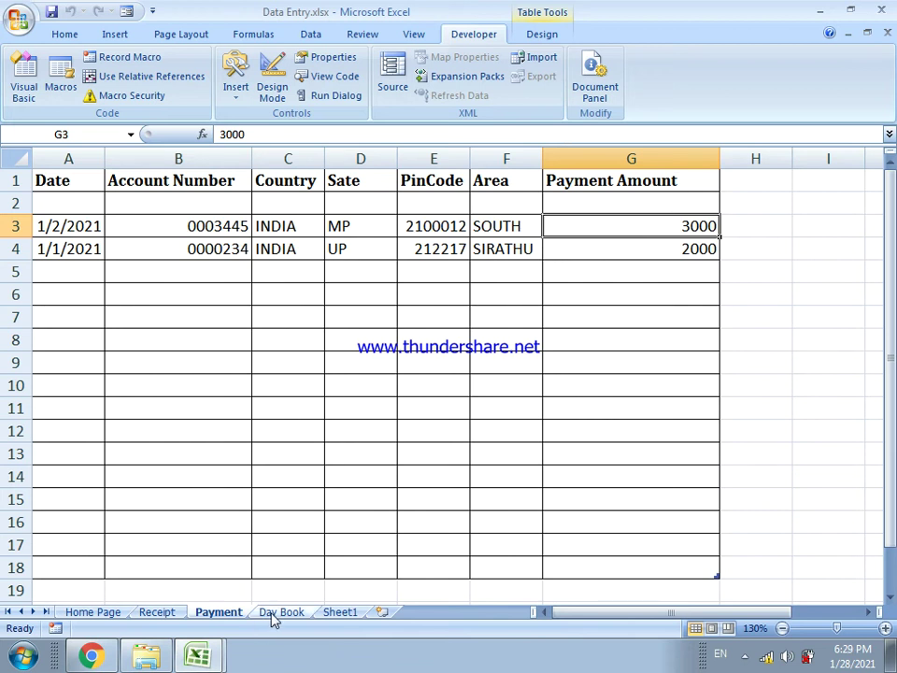
pyautogui.click(161, 615)
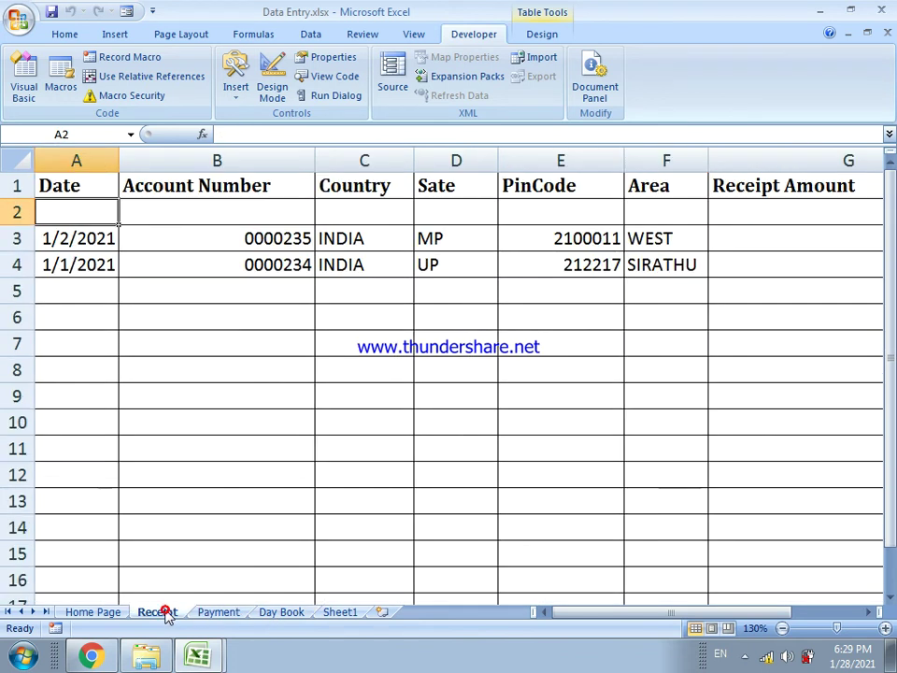
pyautogui.click(119, 615)
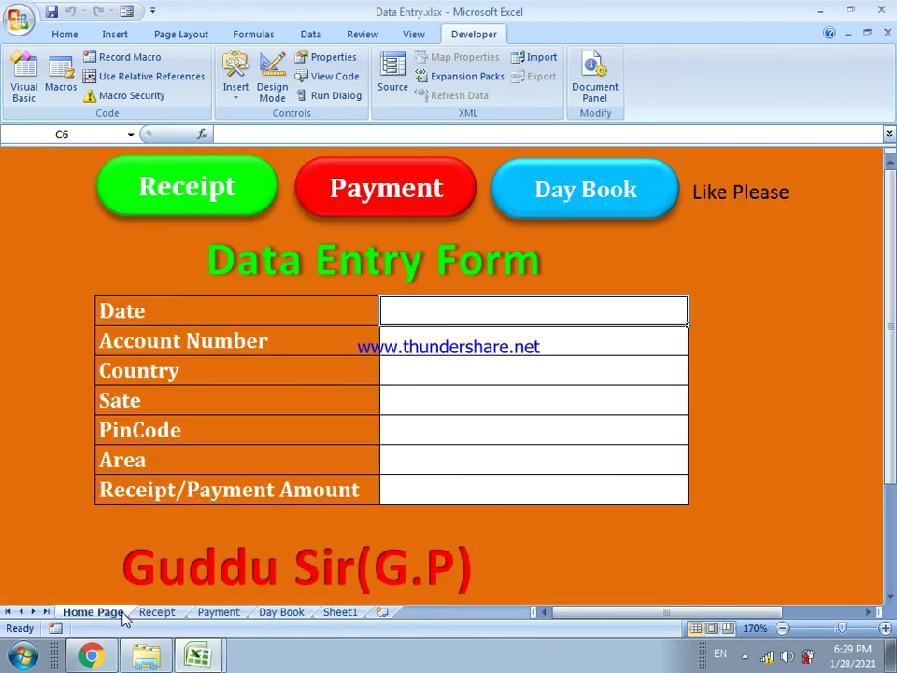
pyautogui.click(155, 620)
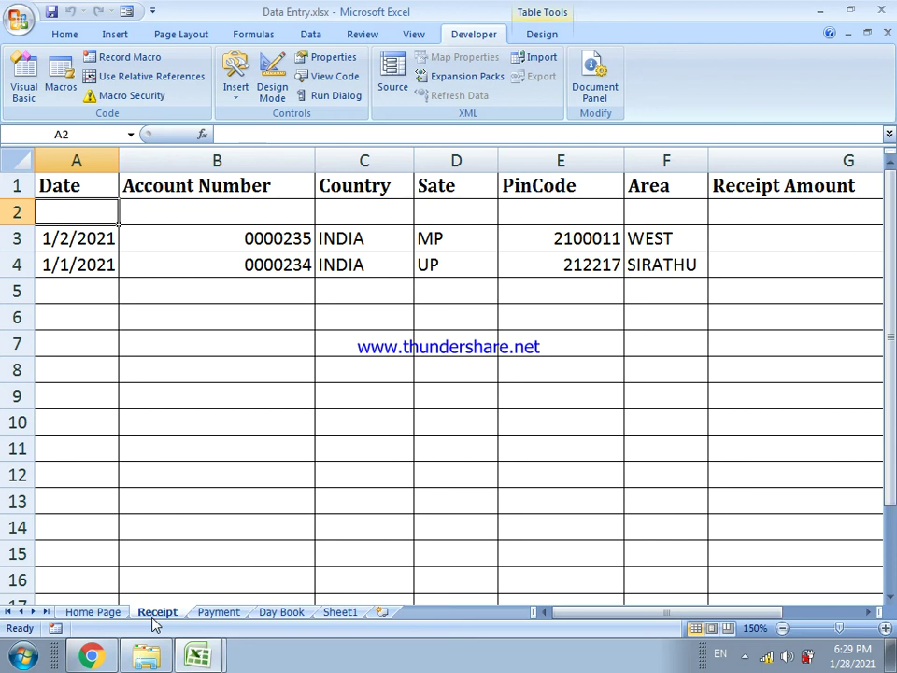
pyautogui.click(215, 618)
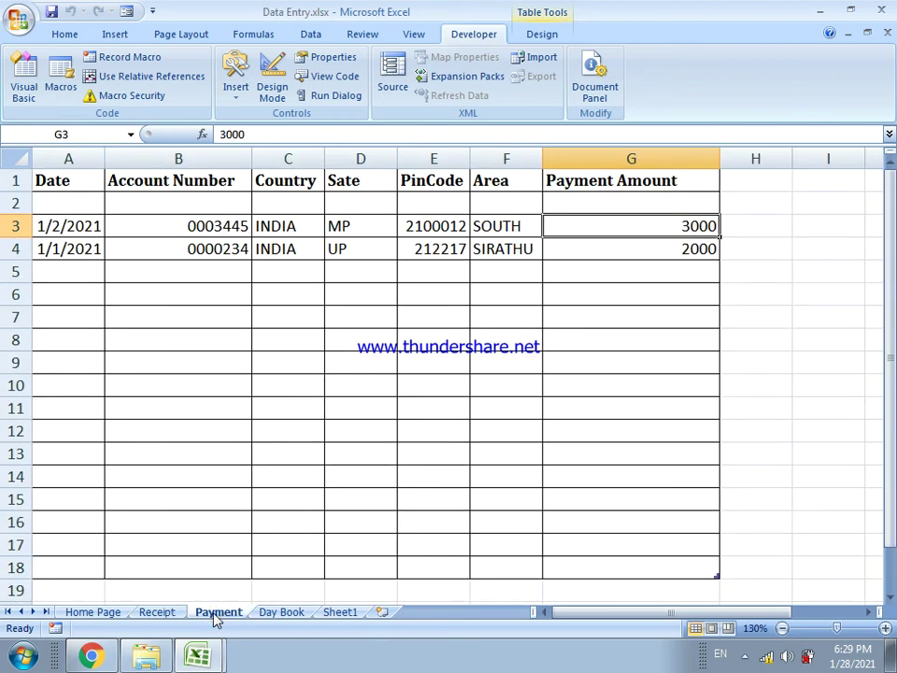
pyautogui.click(281, 615)
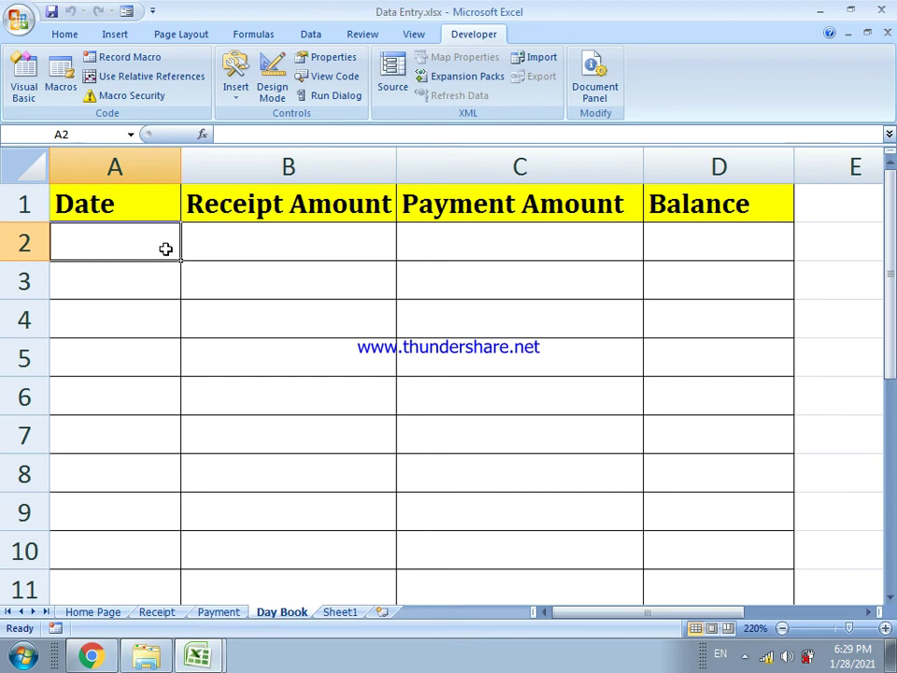
pyautogui.click(82, 615)
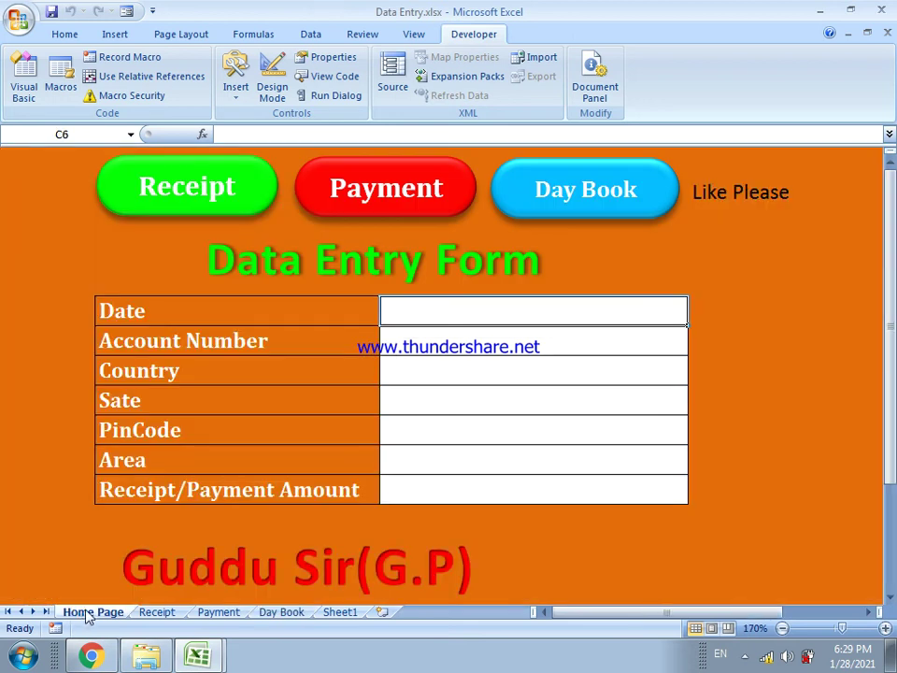
# Enter the date 1-1-2021 in A2 of the Day Book sheet
pyautogui.click(280, 614)
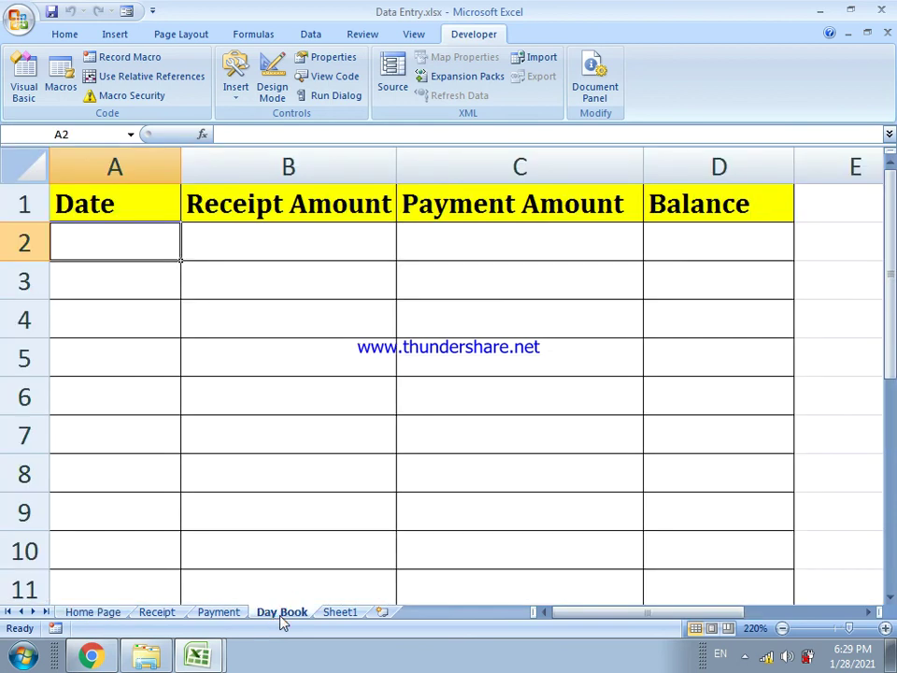
pyautogui.click(128, 257)
pyautogui.write('1-1')
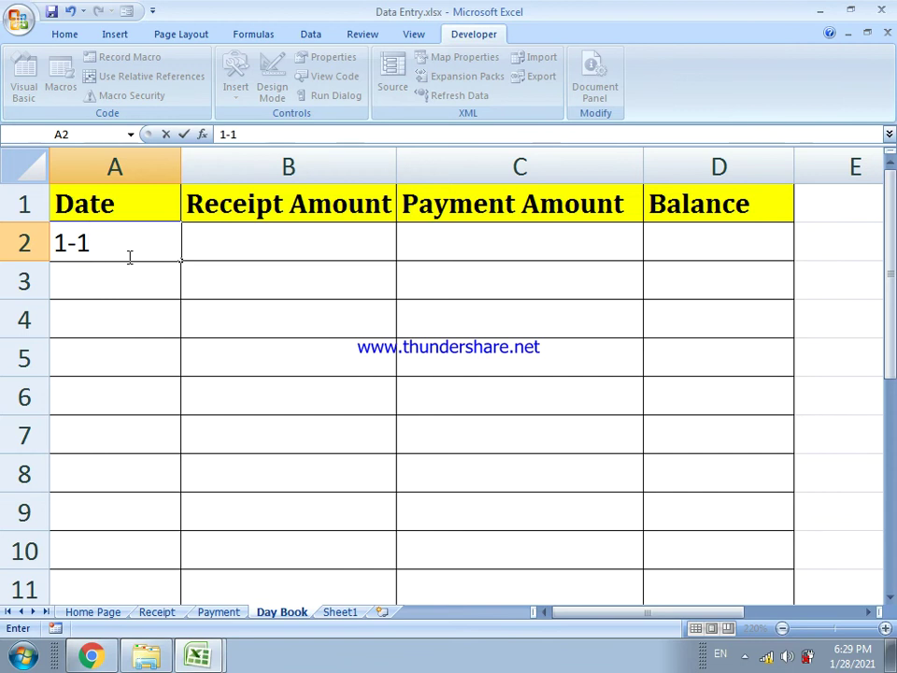
pyautogui.write('-201')
pyautogui.press('BackSpace')
pyautogui.write('21')
pyautogui.click(202, 242)
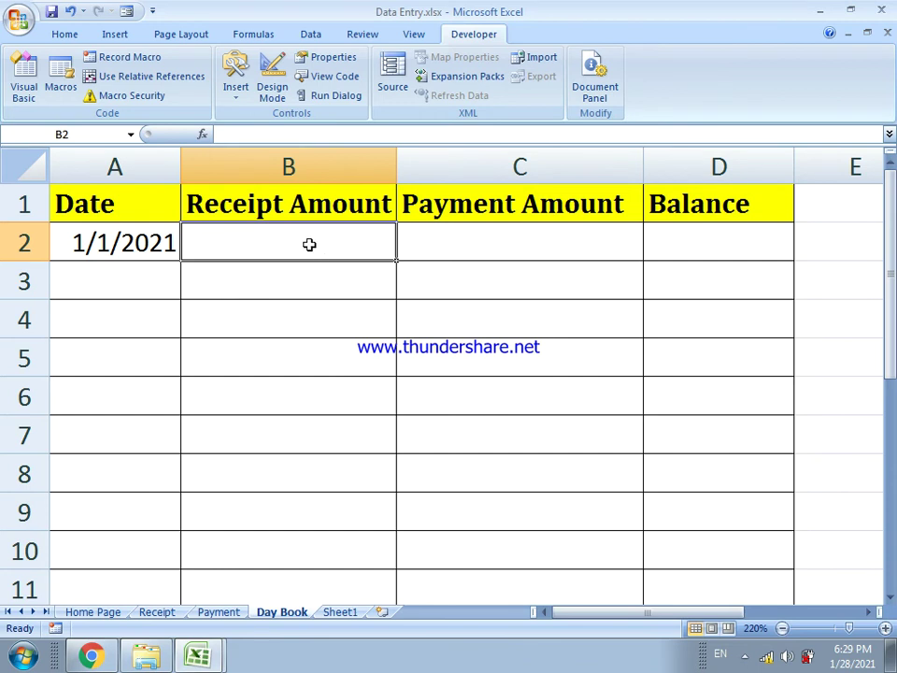
# Start a SUMIF formula in B2 under Receipt Amount on the Day Book sheet
pyautogui.write('=')
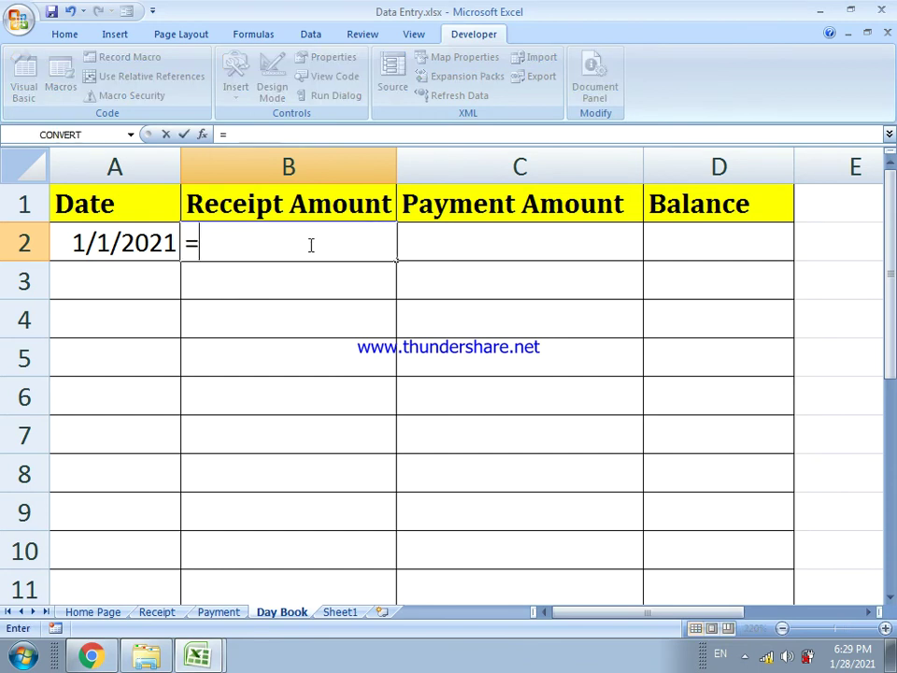
pyautogui.write('S')
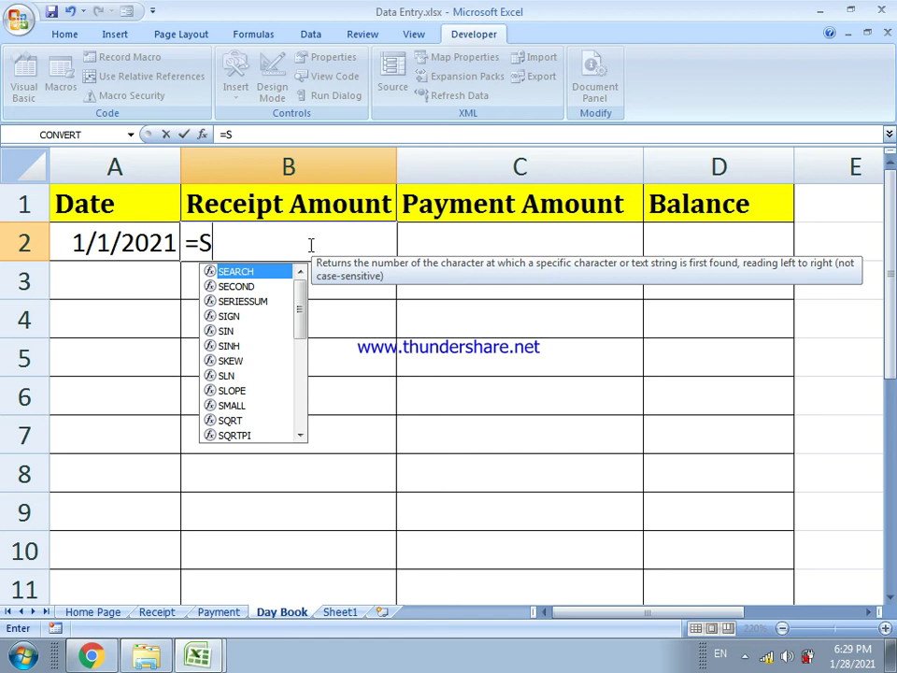
pyautogui.write('UMI')
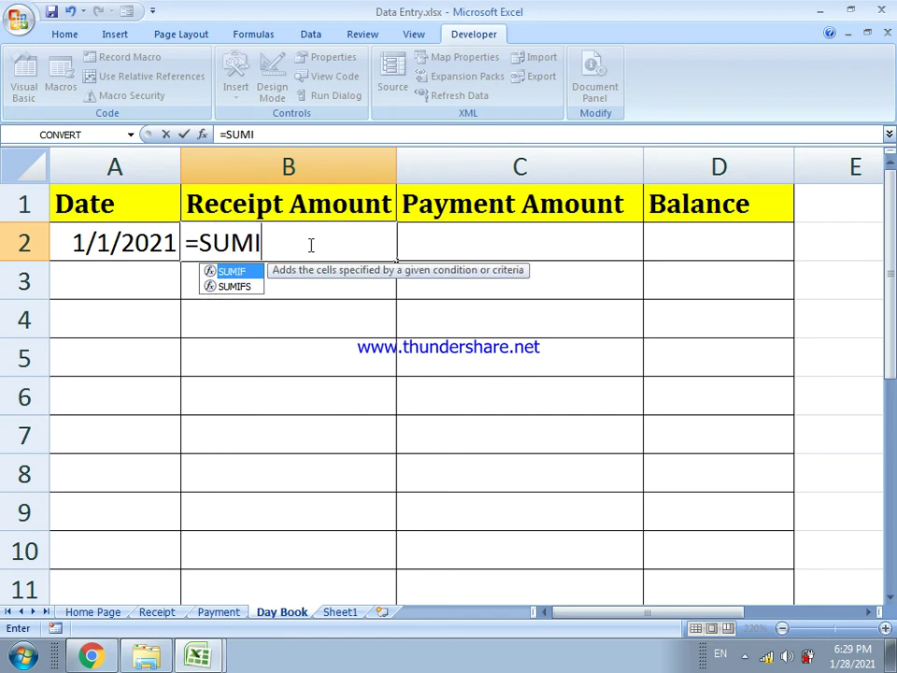
pyautogui.write('F(')
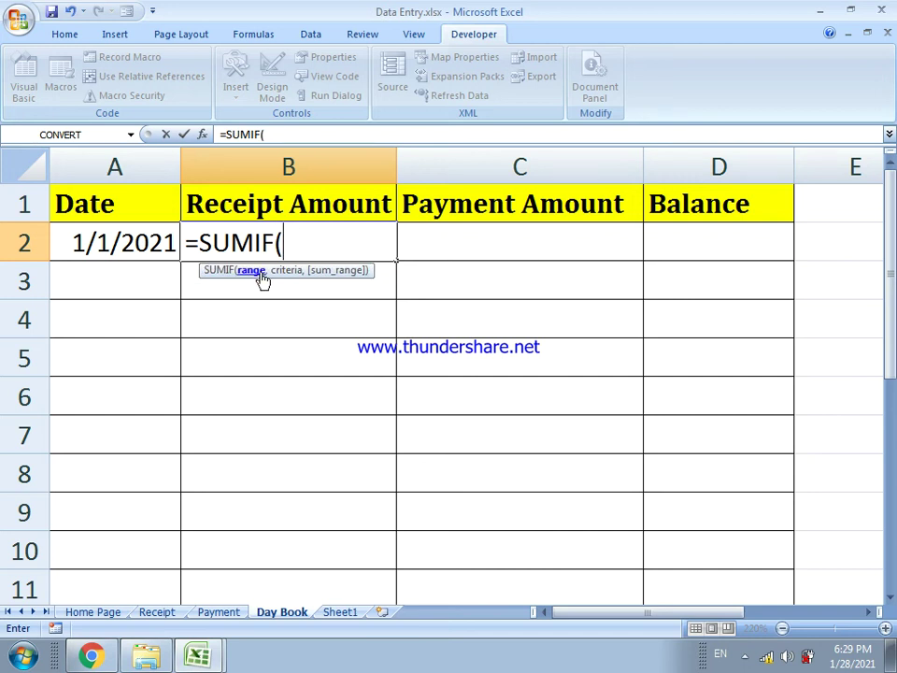
pyautogui.click(157, 612)
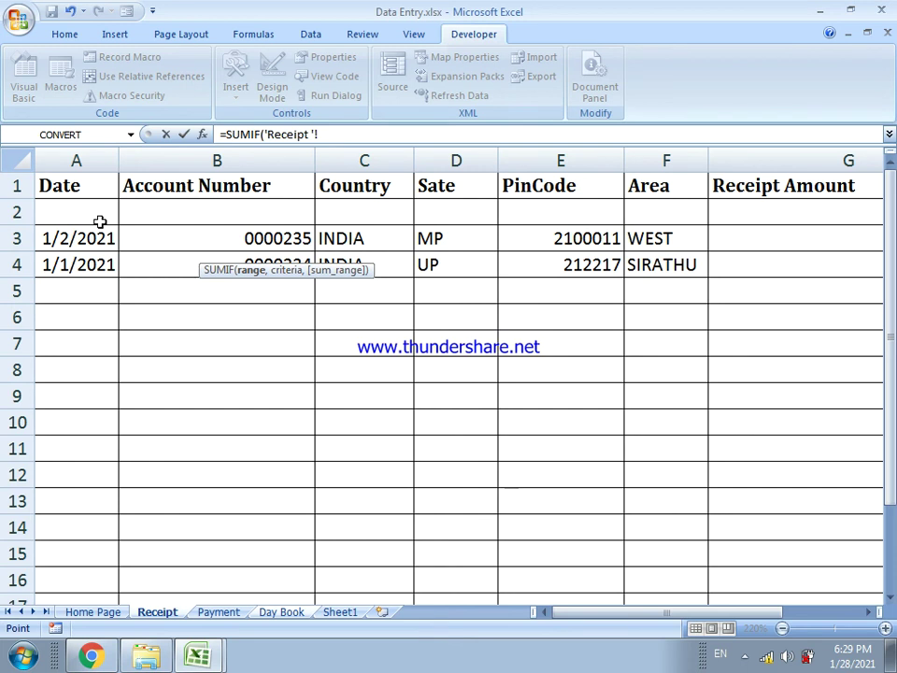
pyautogui.moveTo(100, 220); pyautogui.dragTo(111, 581)
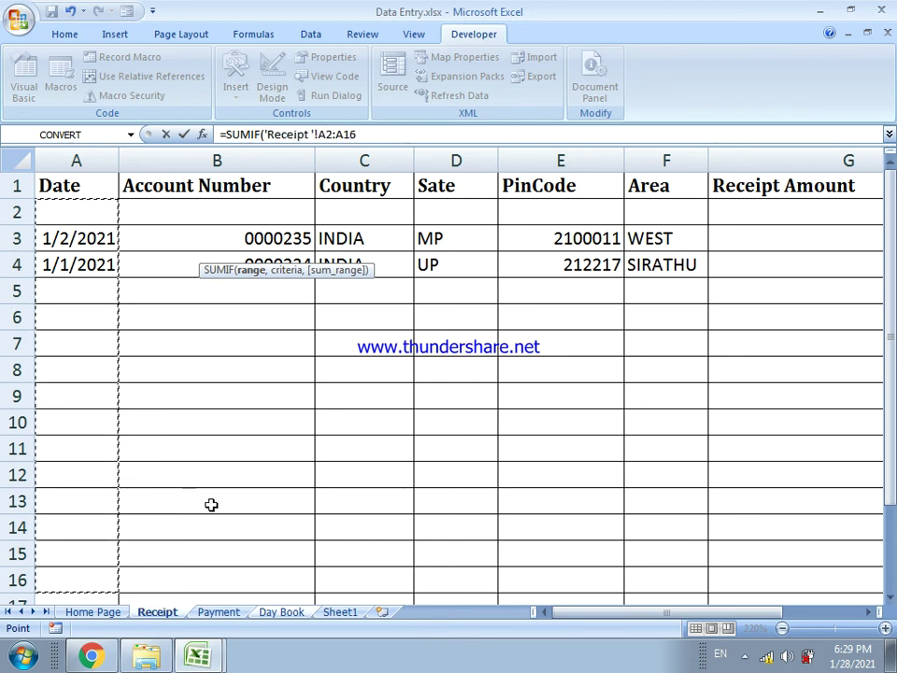
pyautogui.click(282, 613)
pyautogui.write(',')
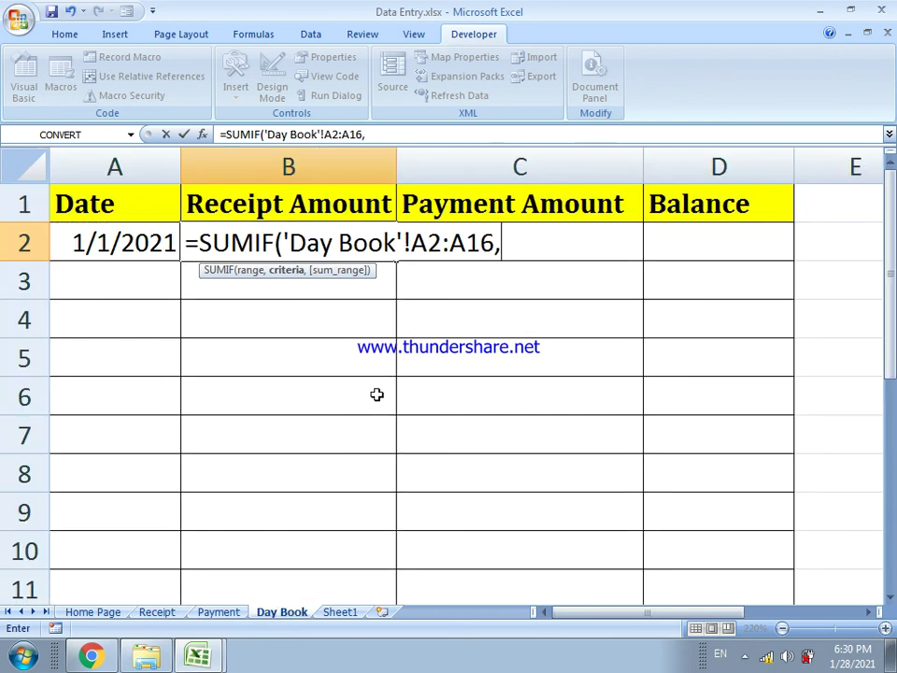
pyautogui.press('BackSpace')
pyautogui.press('BackSpace')
pyautogui.press('BackSpace')
pyautogui.press('BackSpace')
pyautogui.press('BackSpace')
pyautogui.press('BackSpace')
pyautogui.press('BackSpace')
pyautogui.press('BackSpace')
pyautogui.press('BackSpace')
pyautogui.press('BackSpace')
pyautogui.press('BackSpace')
pyautogui.press('BackSpace')
pyautogui.press('BackSpace')
pyautogui.press('BackSpace')
pyautogui.press('BackSpace')
pyautogui.press('BackSpace')
pyautogui.press('BackSpace')
pyautogui.press('BackSpace')
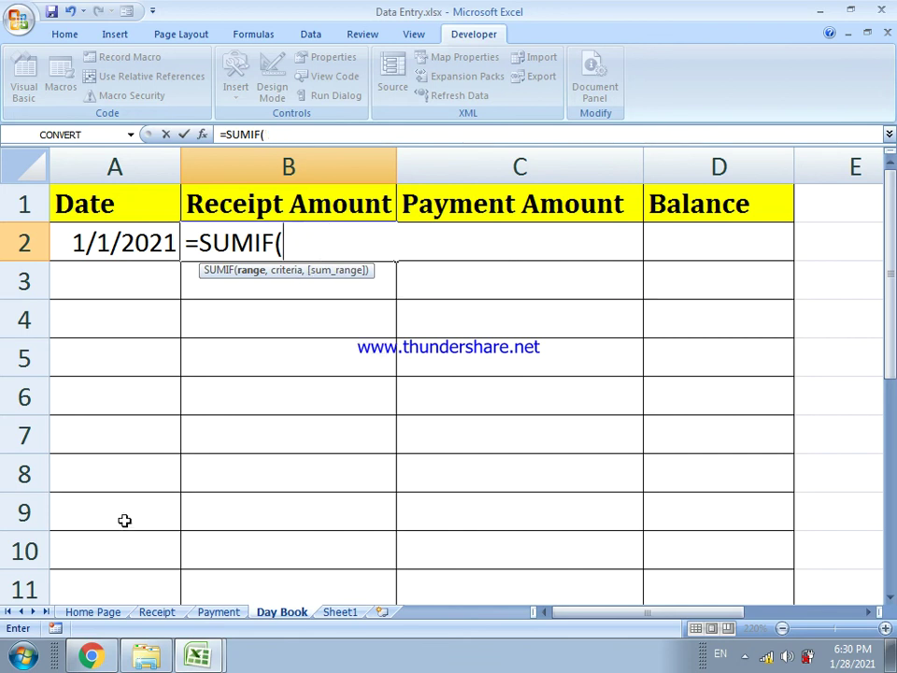
# Try to complete the SUMIF in B2 using Receipt dates A2:A13, the Day Book date A2 and Receipt amounts G2:G16
pyautogui.click(156, 612)
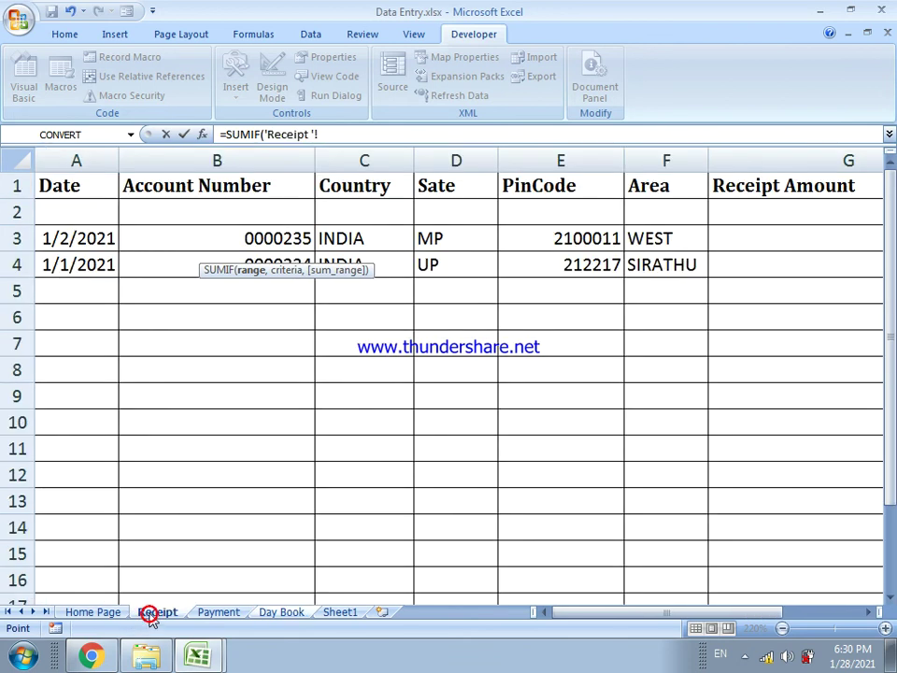
pyautogui.moveTo(86, 212); pyautogui.dragTo(96, 502)
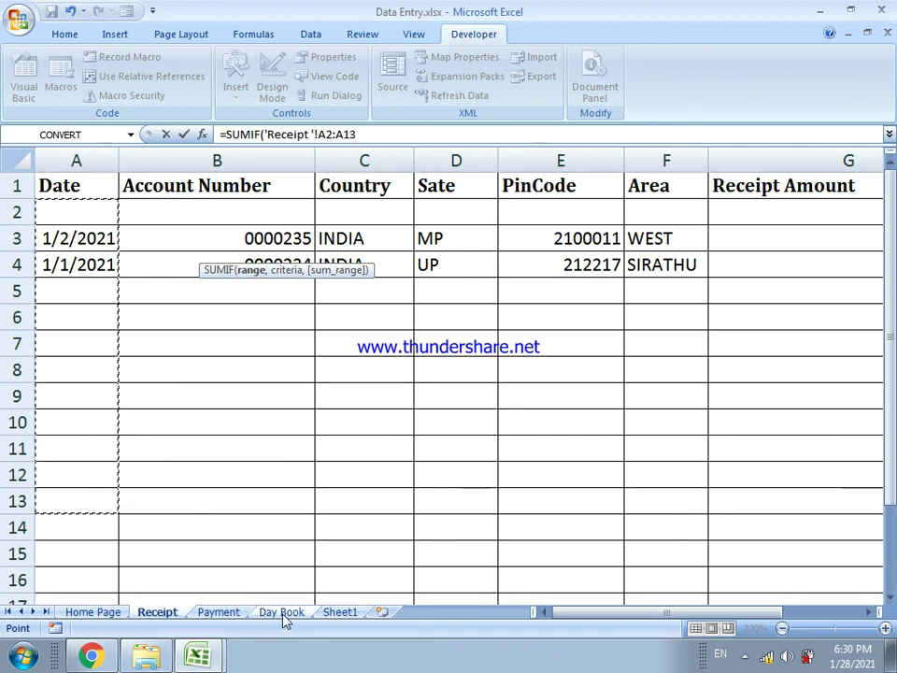
pyautogui.write(',')
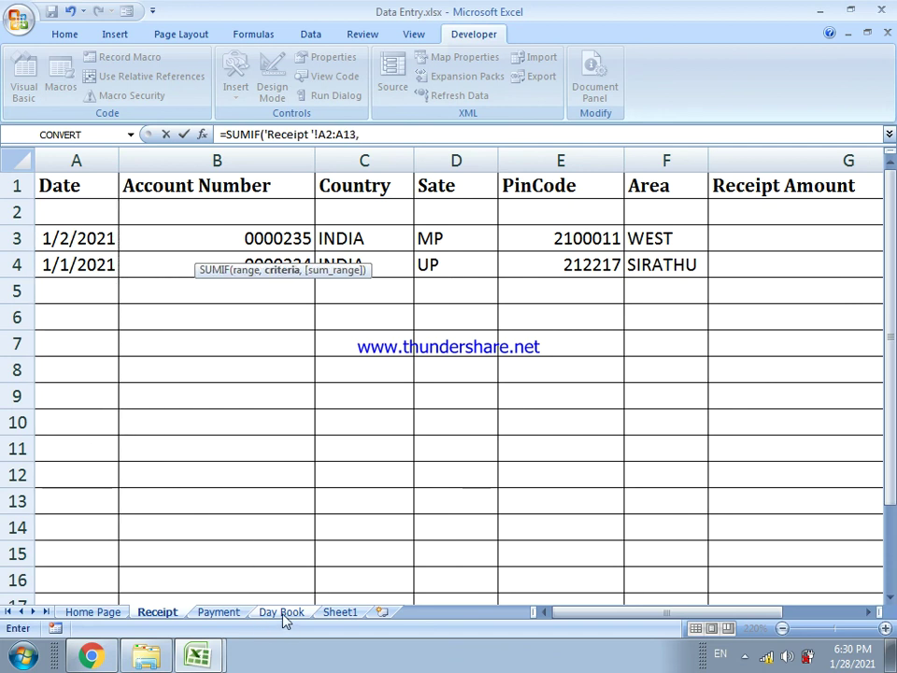
pyautogui.click(282, 614)
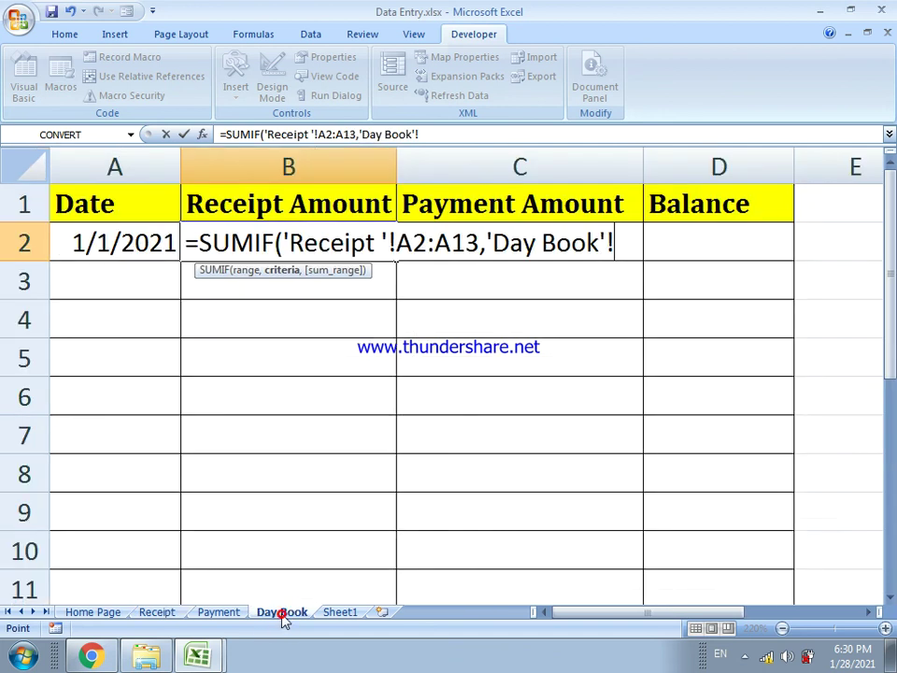
pyautogui.click(424, 135)
pyautogui.write(',')
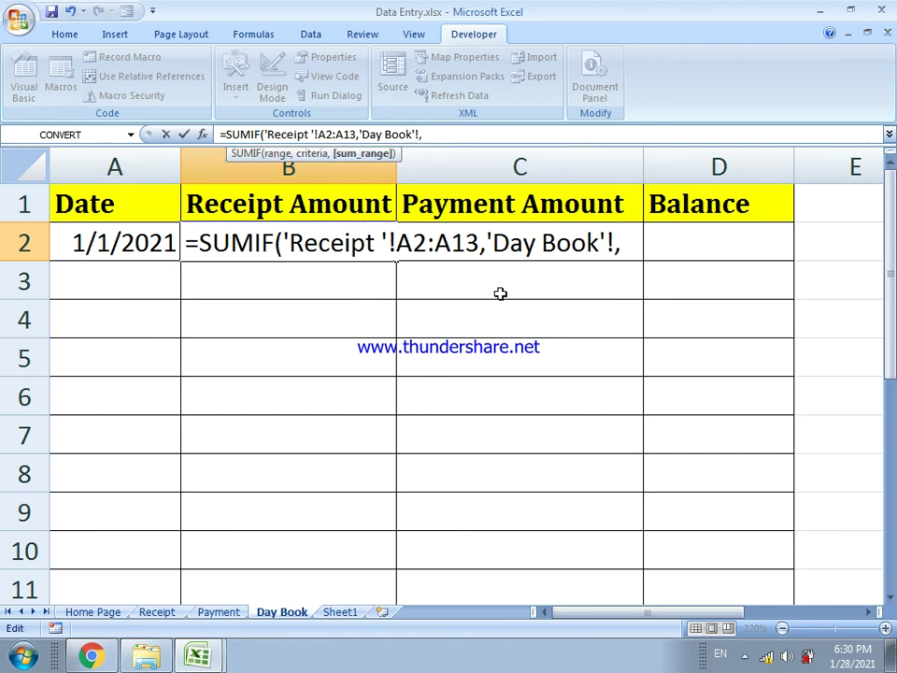
pyautogui.click(128, 243)
pyautogui.write(',')
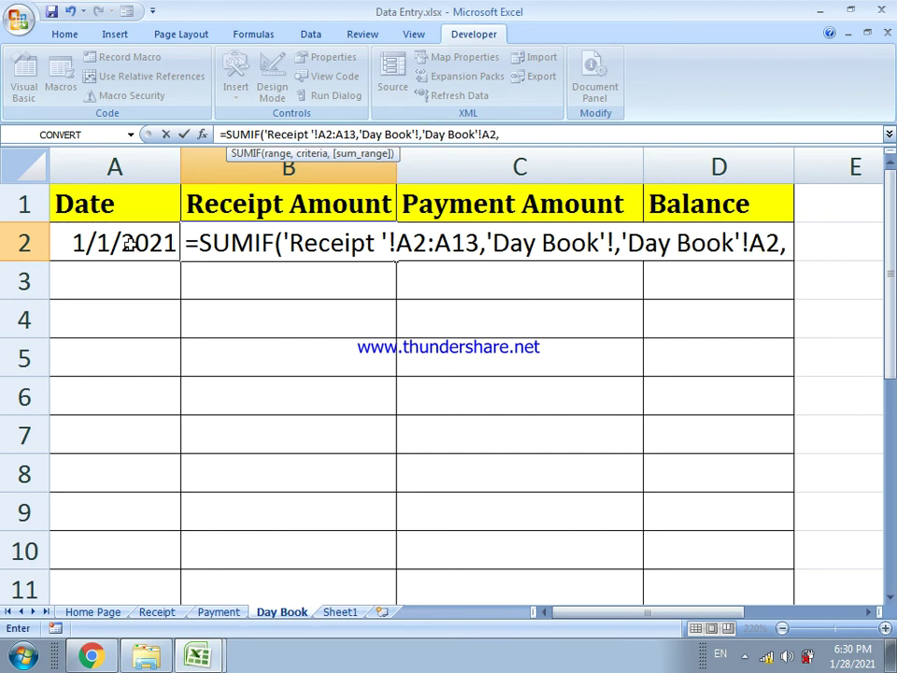
pyautogui.click(157, 614)
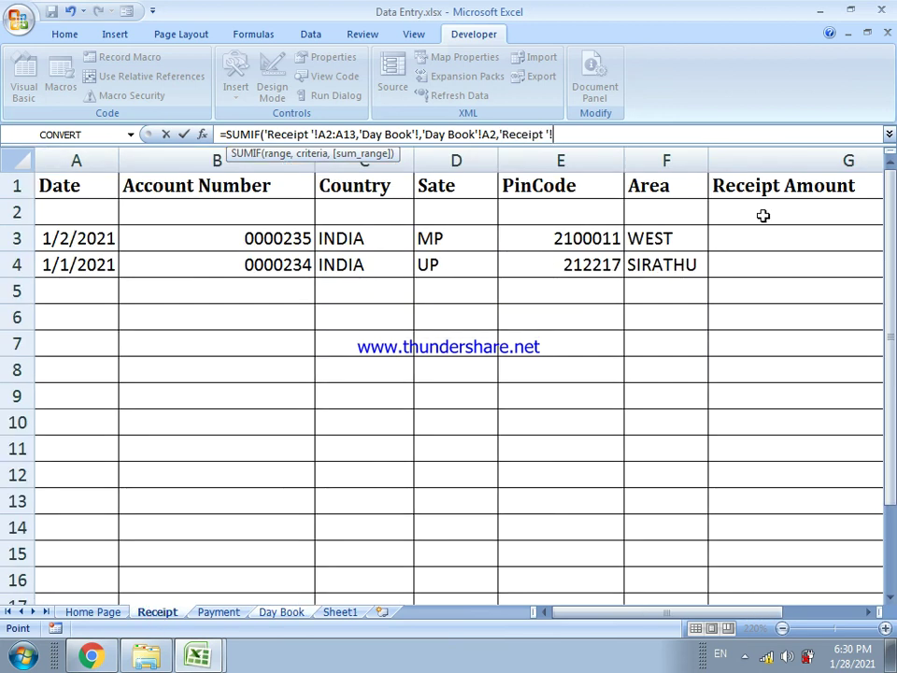
pyautogui.moveTo(763, 215); pyautogui.dragTo(760, 571)
pyautogui.write(')')
pyautogui.press('Return')
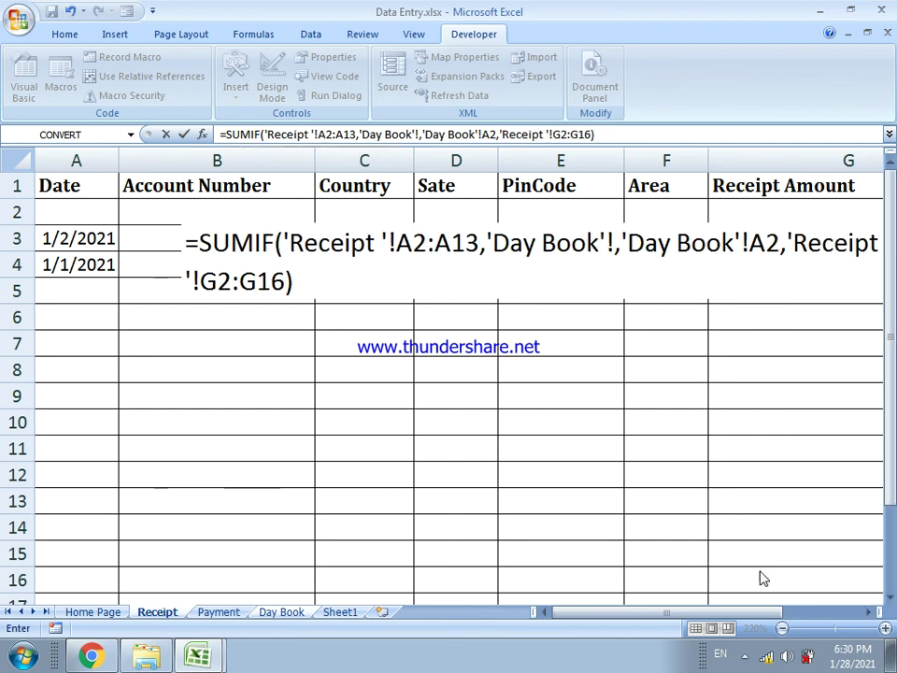
pyautogui.press('Return')
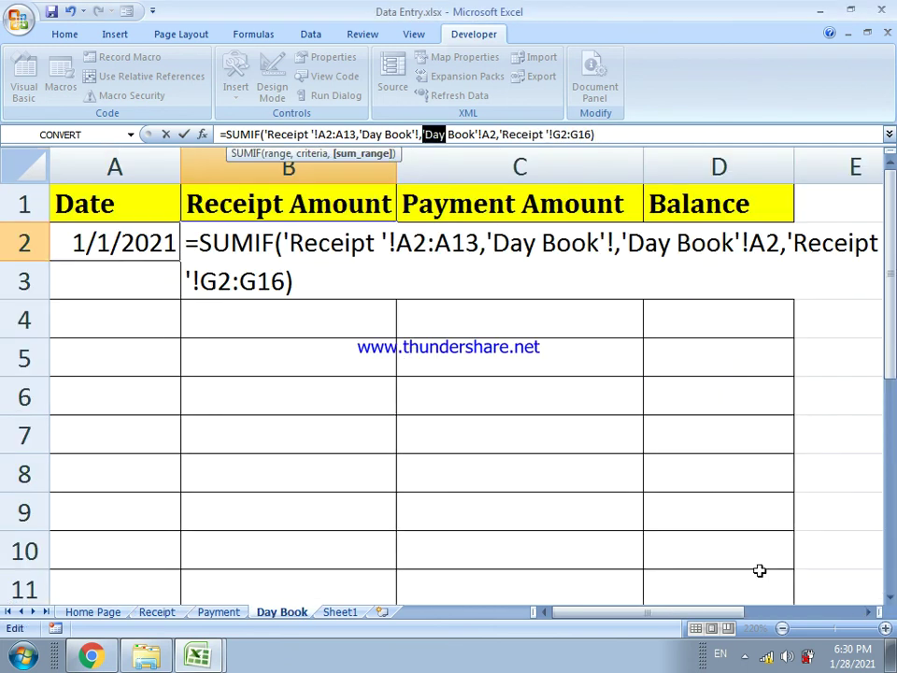
pyautogui.press('Escape')
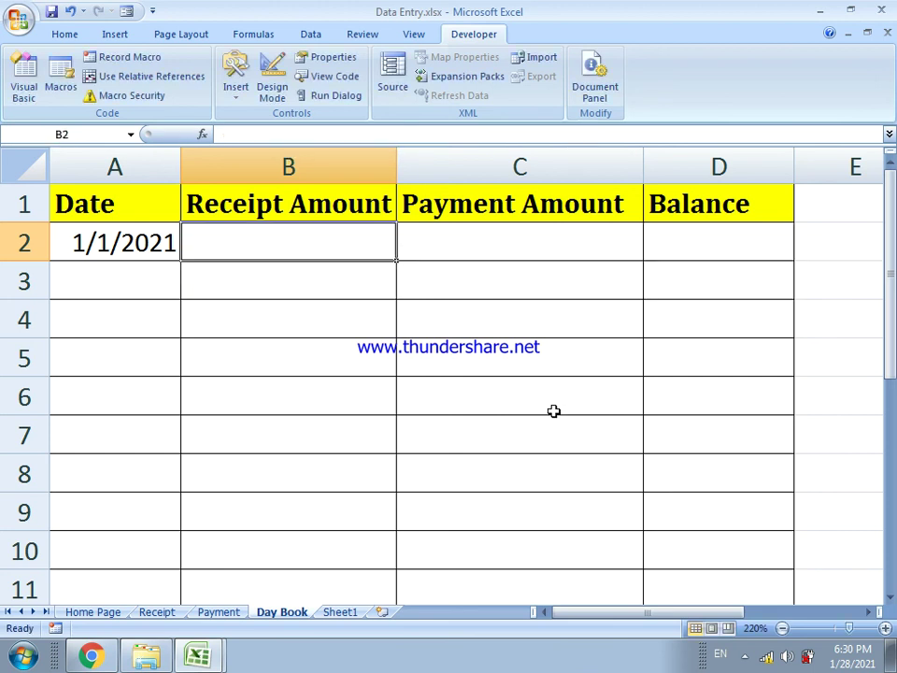
pyautogui.write('=')
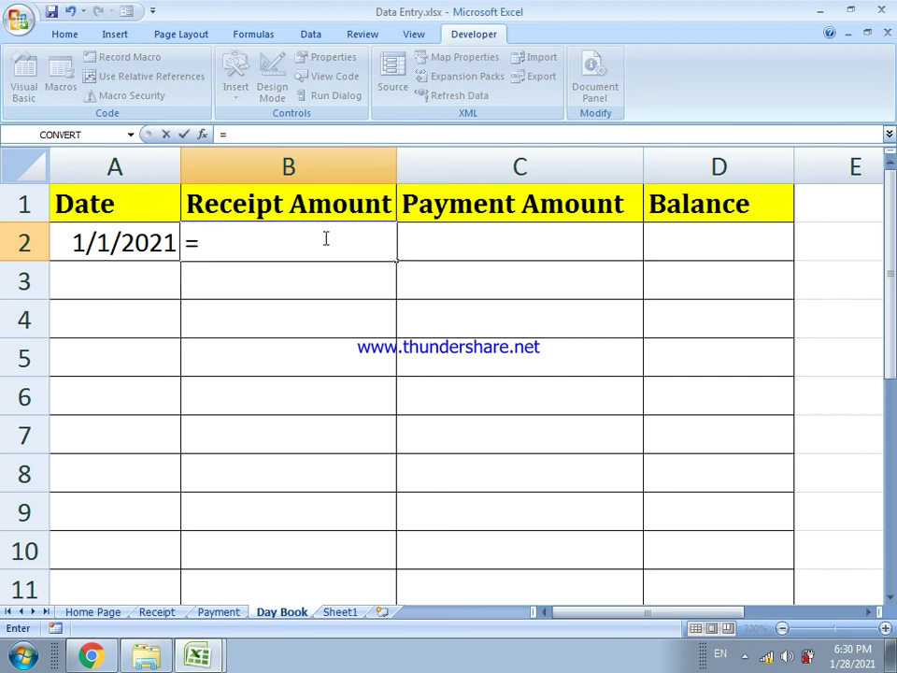
pyautogui.write('SUMIF')
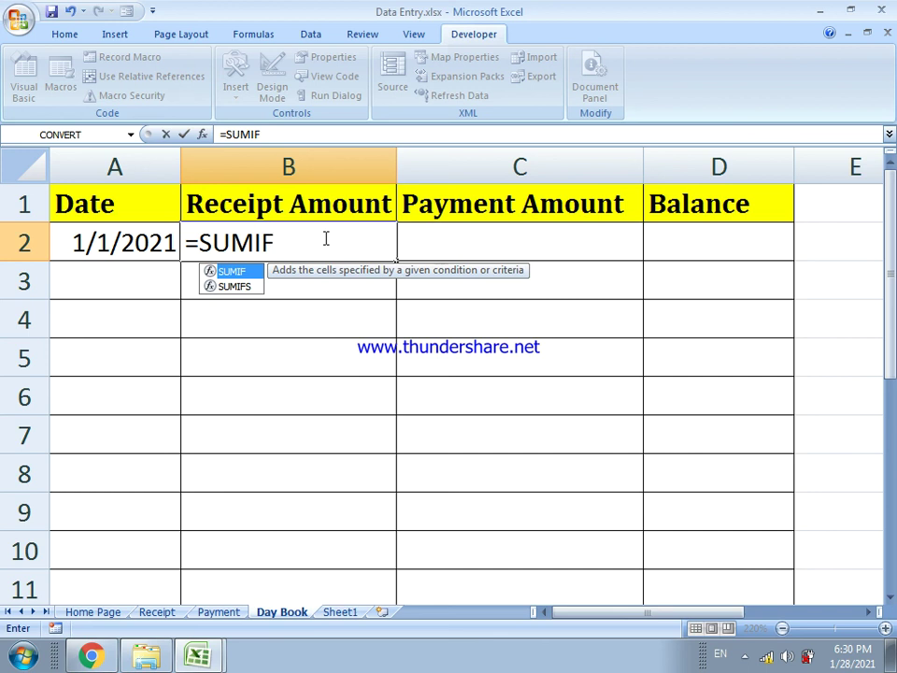
pyautogui.write('(')
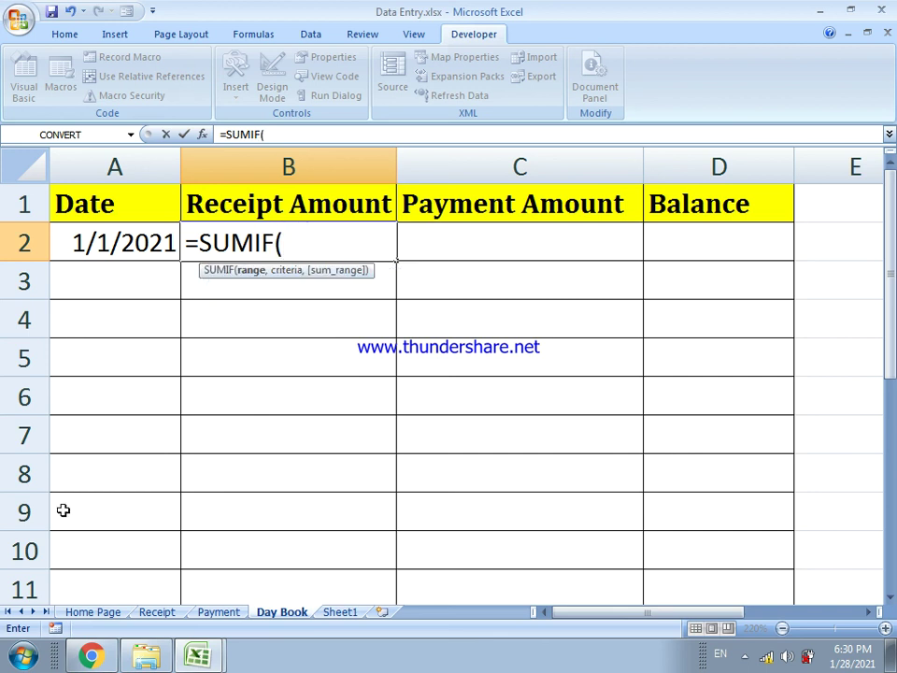
pyautogui.click(158, 613)
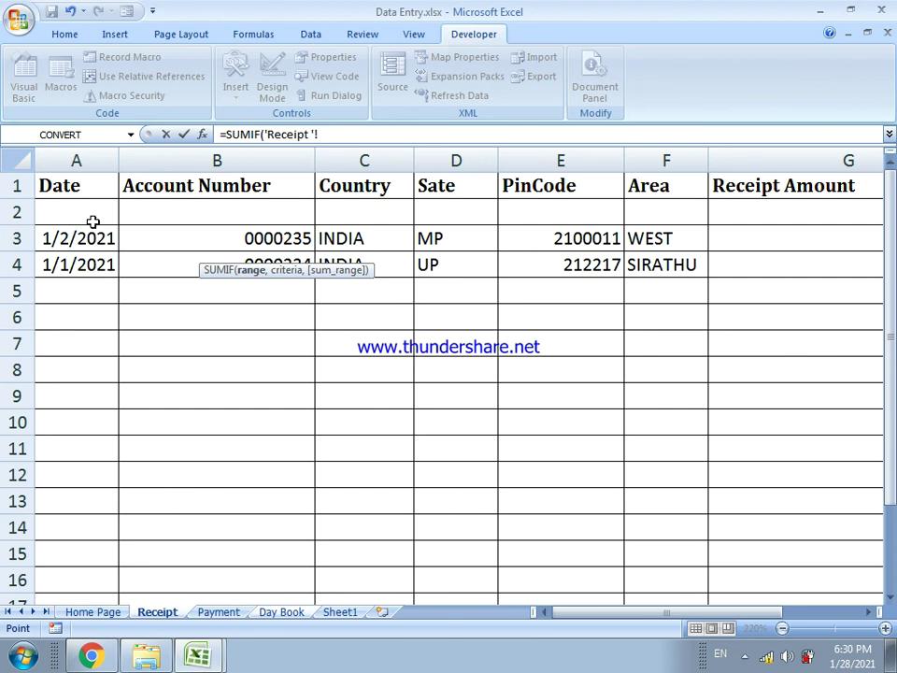
pyautogui.moveTo(94, 214); pyautogui.dragTo(109, 585)
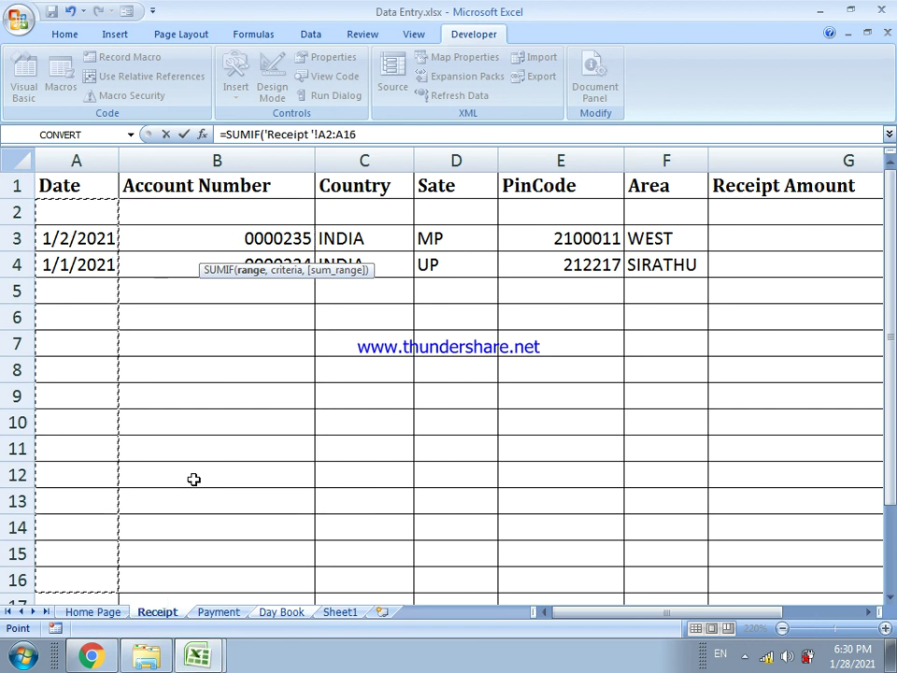
pyautogui.write(',')
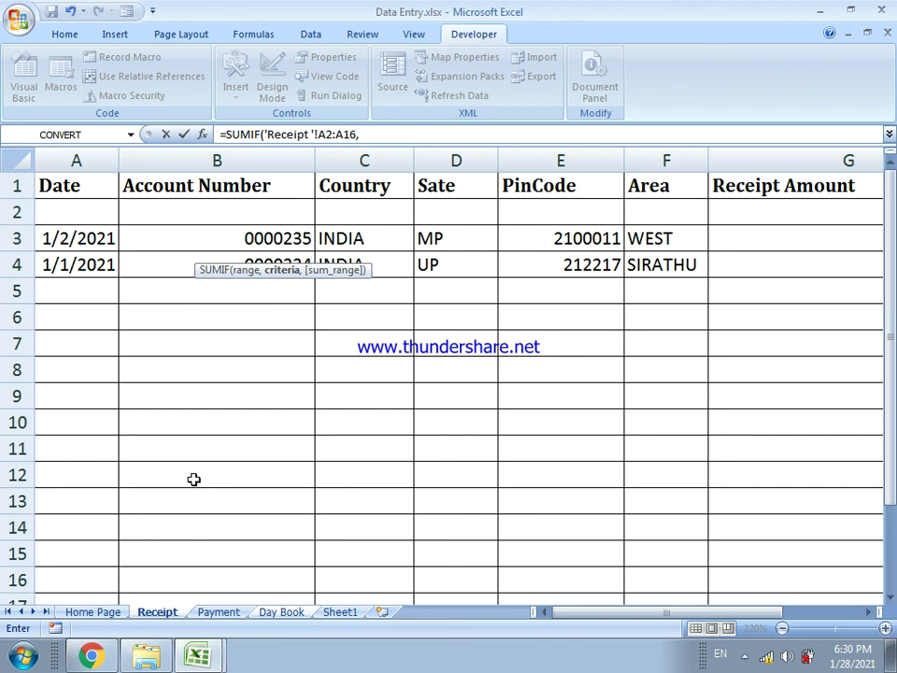
pyautogui.click(284, 613)
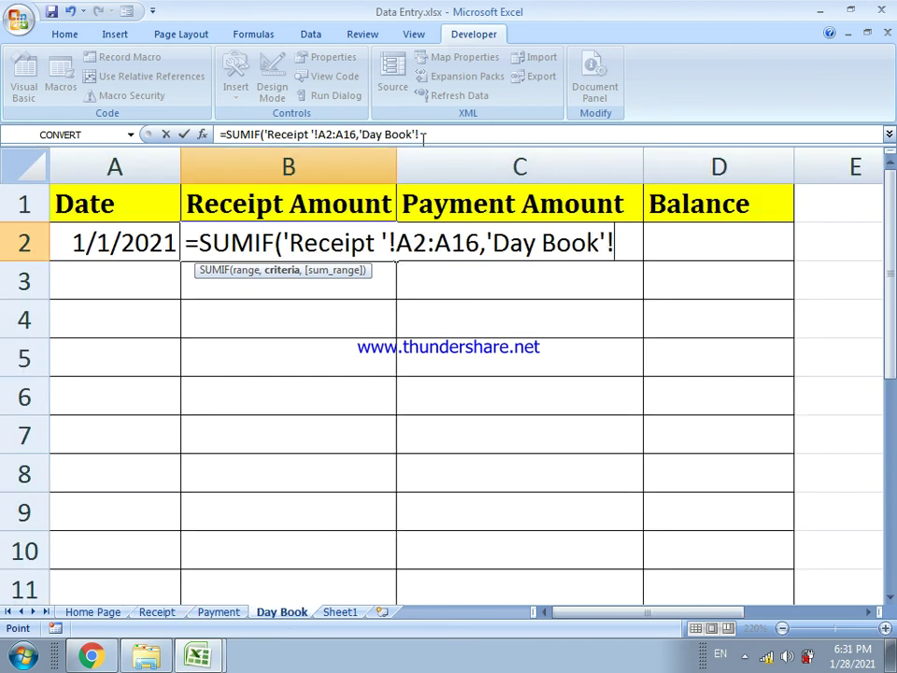
pyautogui.write(',')
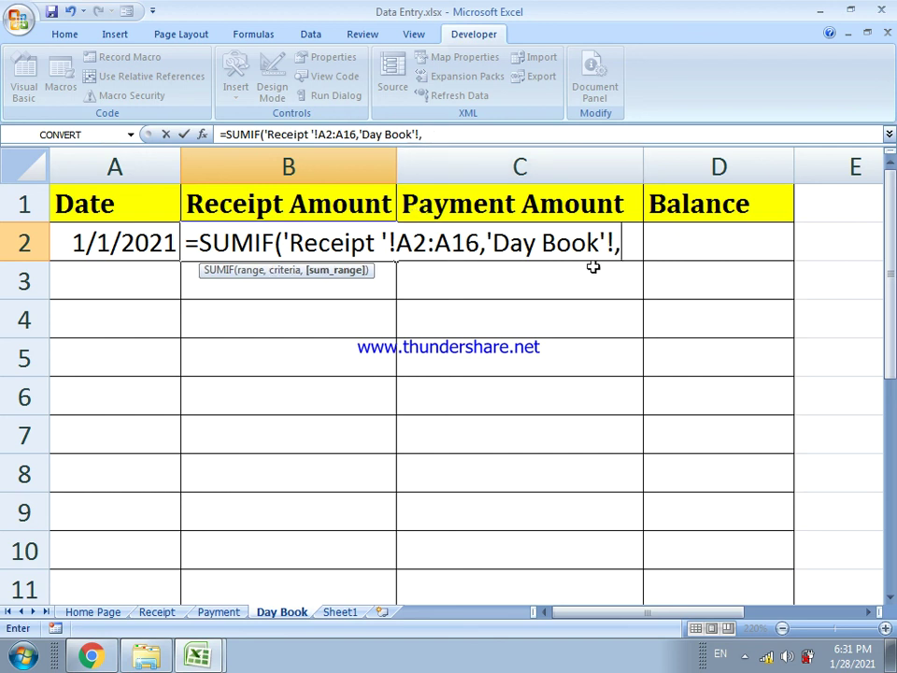
pyautogui.press('Escape')
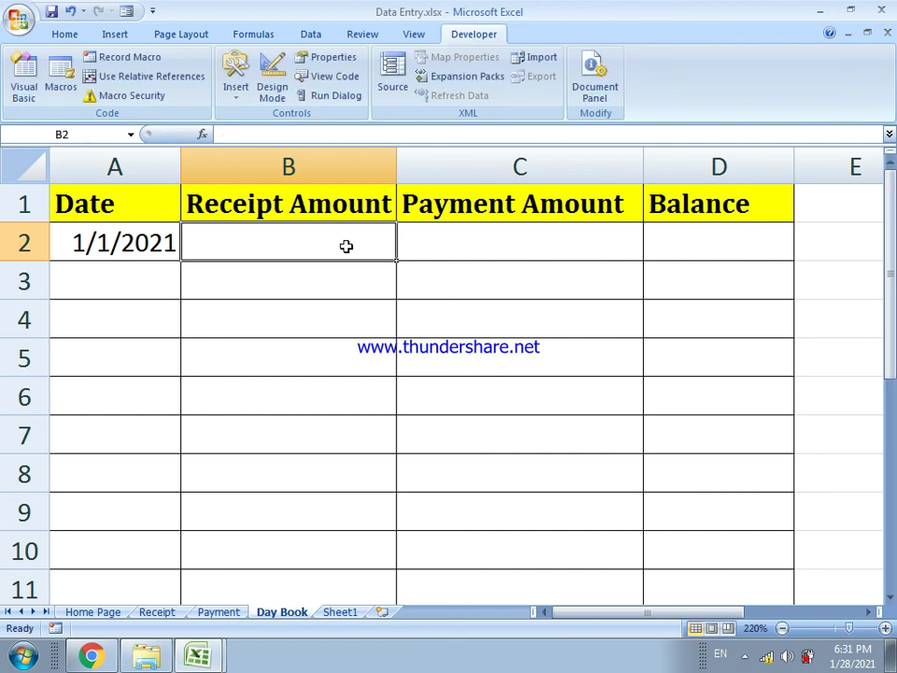
# Link the Receipt Amount in B2 of the Day Book sheet to cell G4 of the Receipt sheet
pyautogui.write('=')
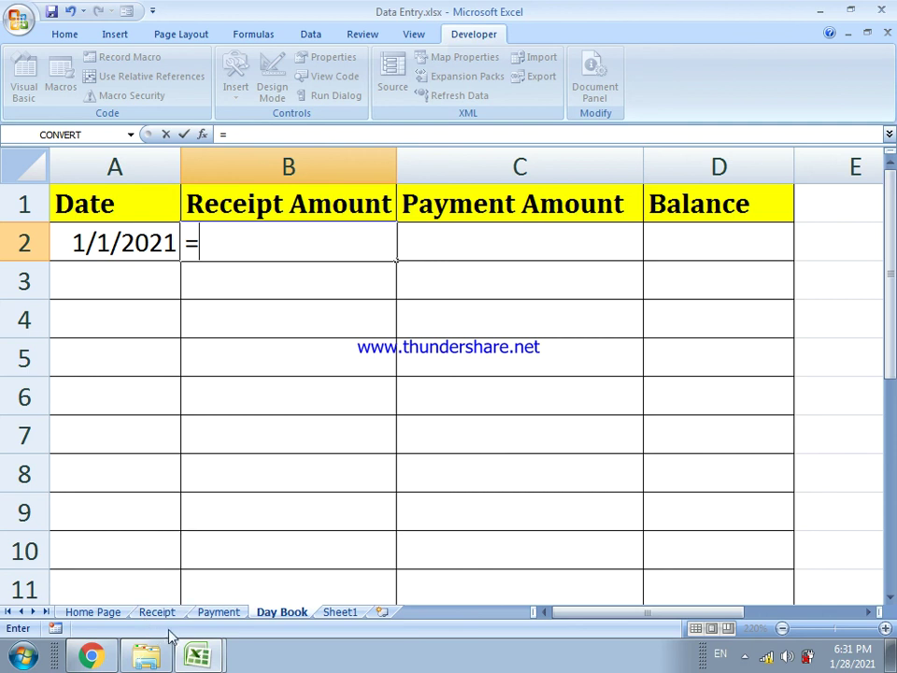
pyautogui.click(169, 618)
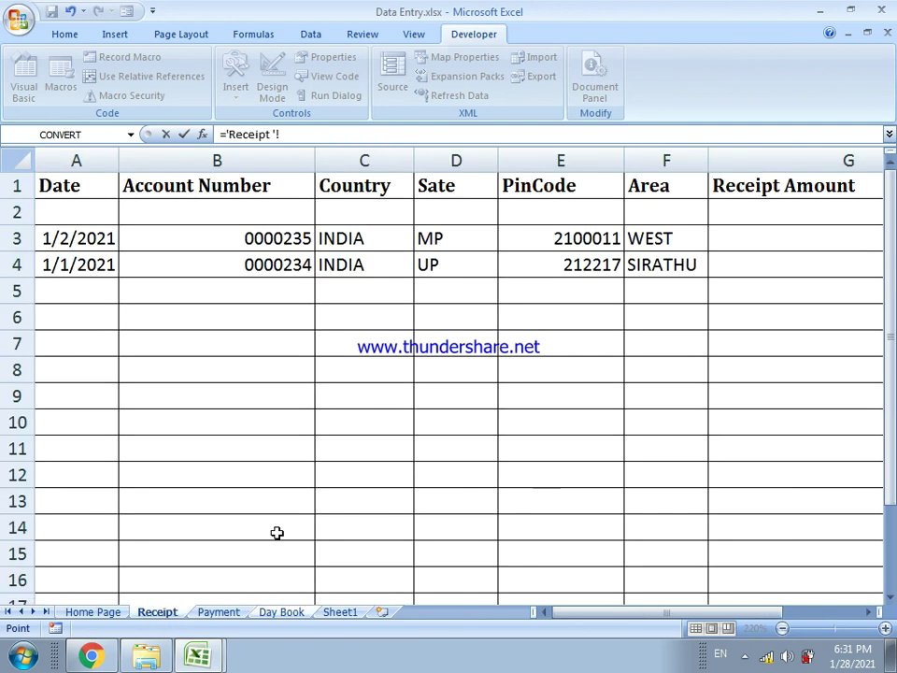
pyautogui.click(757, 237)
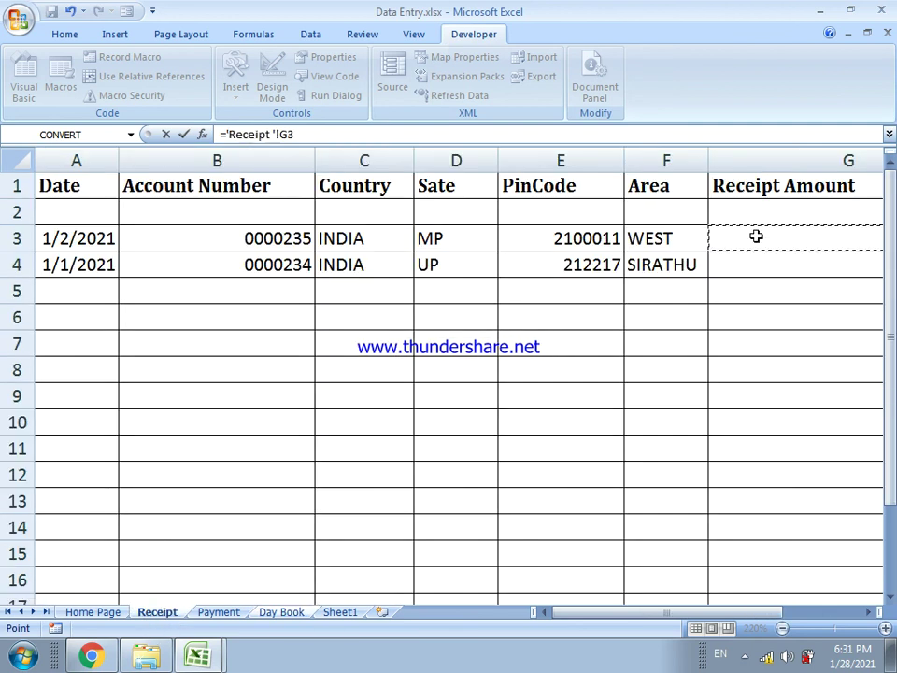
pyautogui.click(767, 263)
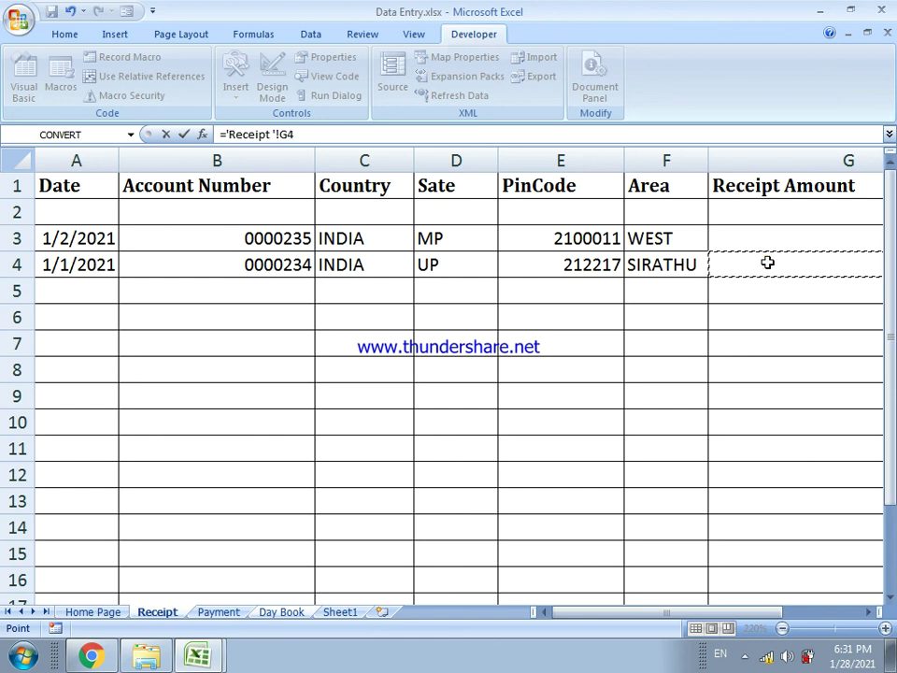
pyautogui.press('Return')
# Link the Payment Amount in C2 of the Day Book sheet to cell G4 of the Payment sheet
pyautogui.click(553, 252)
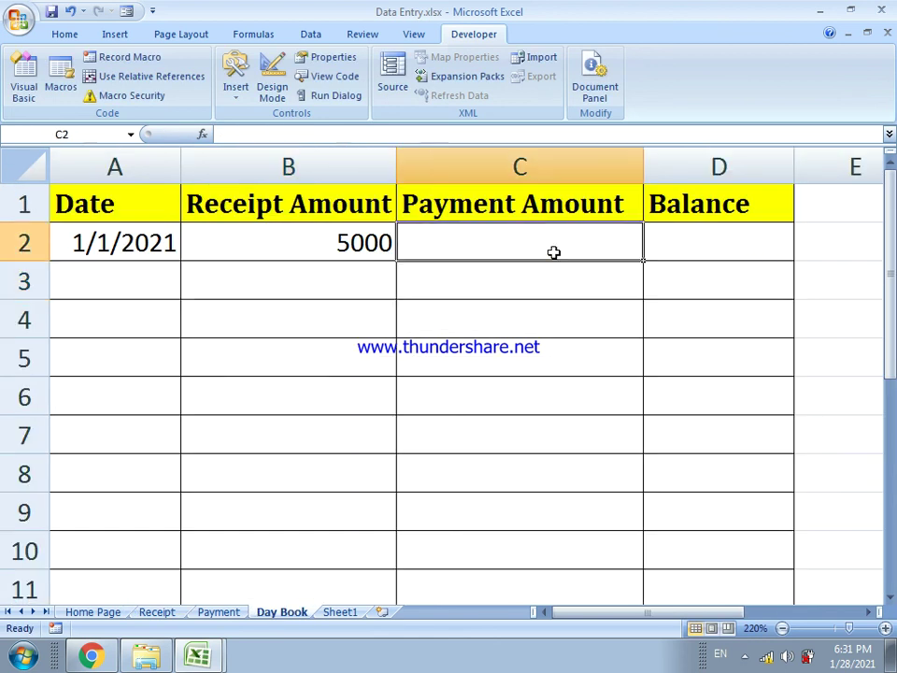
pyautogui.write('=')
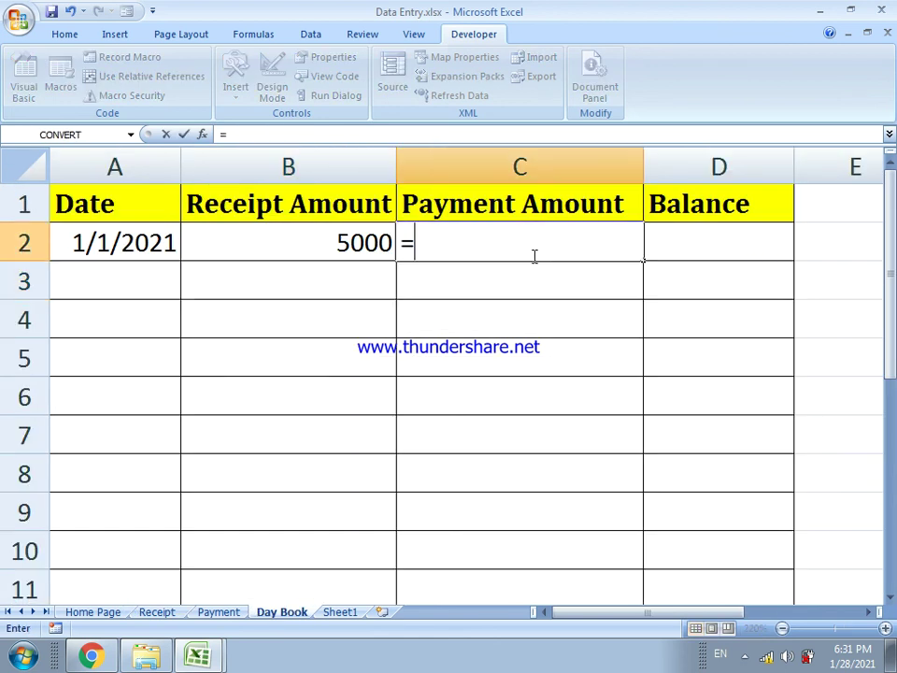
pyautogui.click(221, 613)
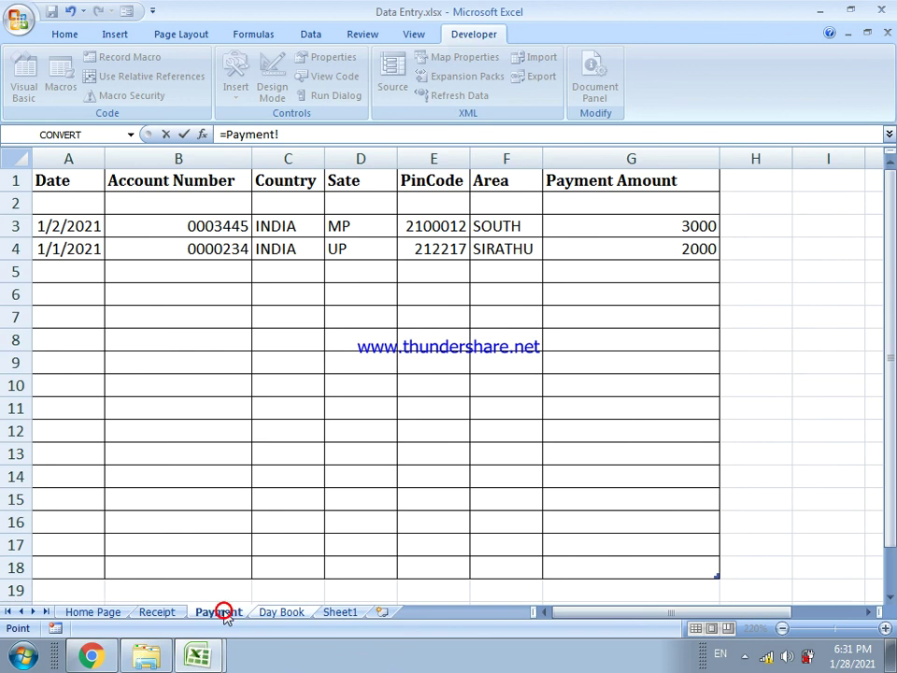
pyautogui.click(616, 249)
pyautogui.press('Return')
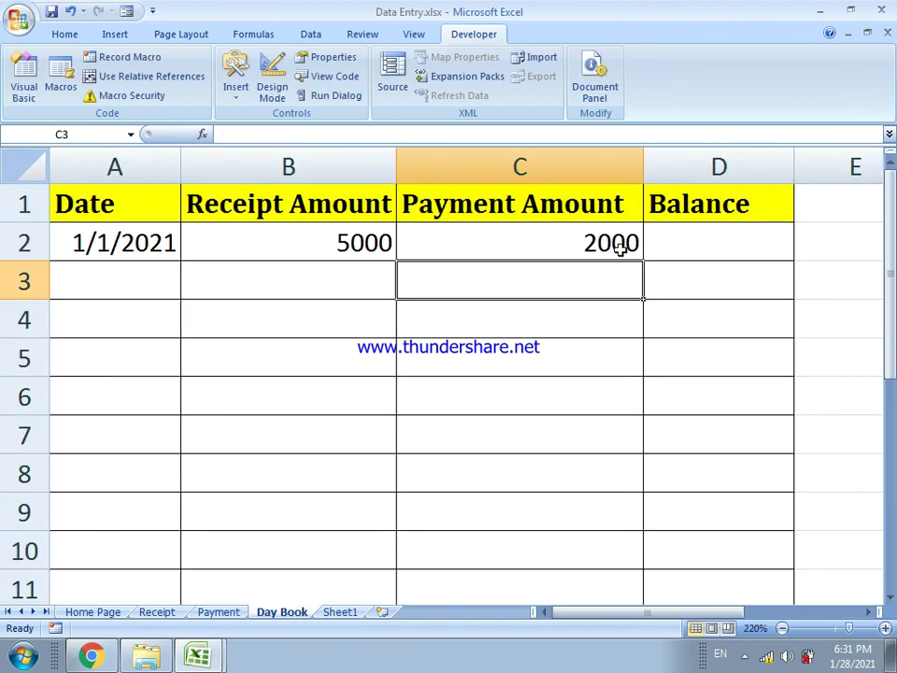
# Calculate the Balance in D2 of the Day Book sheet with the formula =B2-C2
pyautogui.click(680, 250)
pyautogui.write('=')
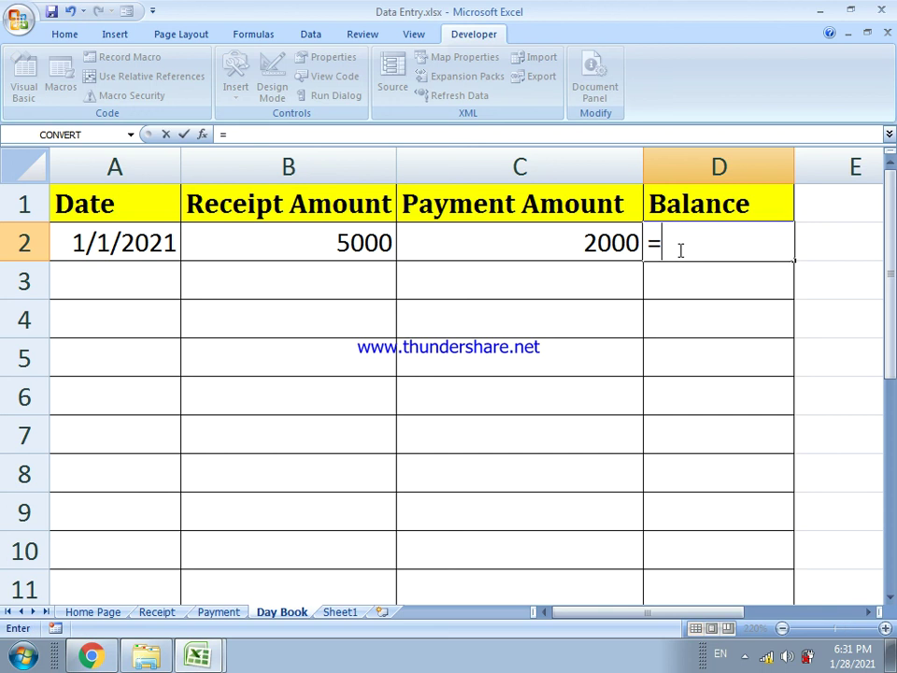
pyautogui.click(380, 246)
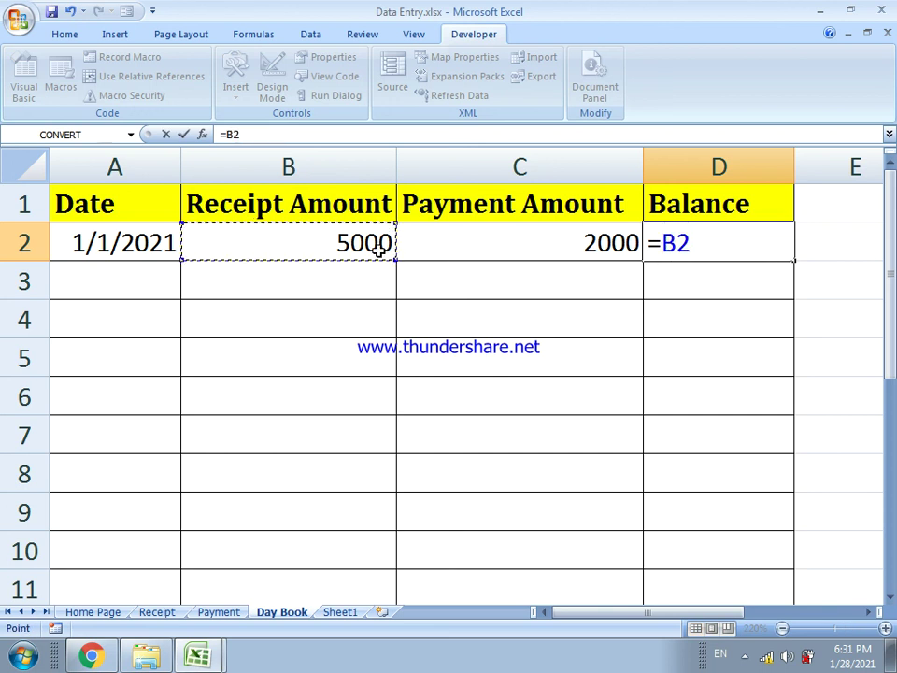
pyautogui.write('-')
pyautogui.click(464, 240)
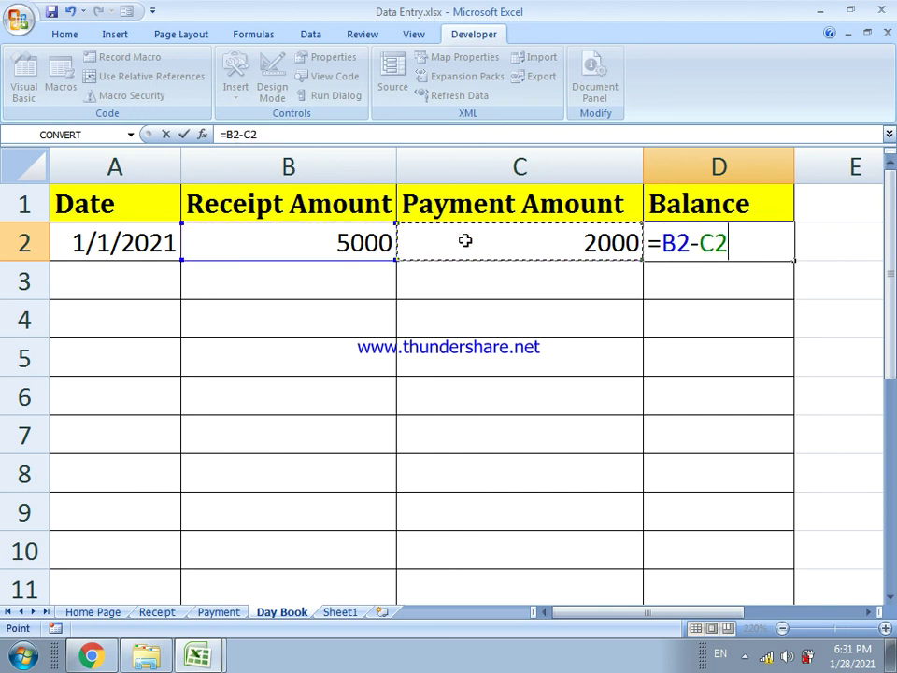
pyautogui.press('Return')
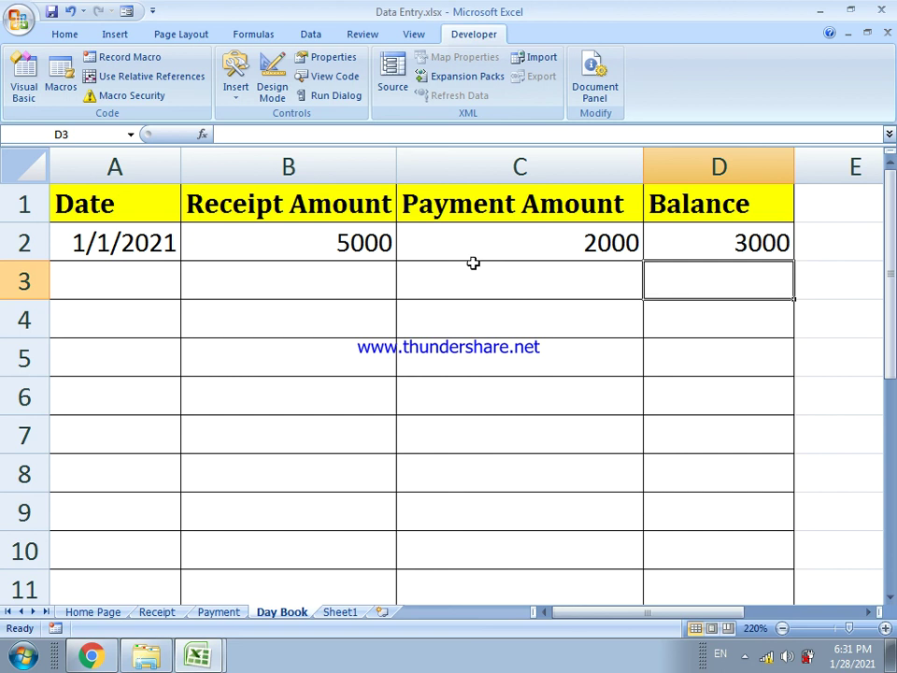
# Change the Receipt Amount of the SIRATHU record in G4 of the Receipt sheet to 4000
pyautogui.click(170, 613)
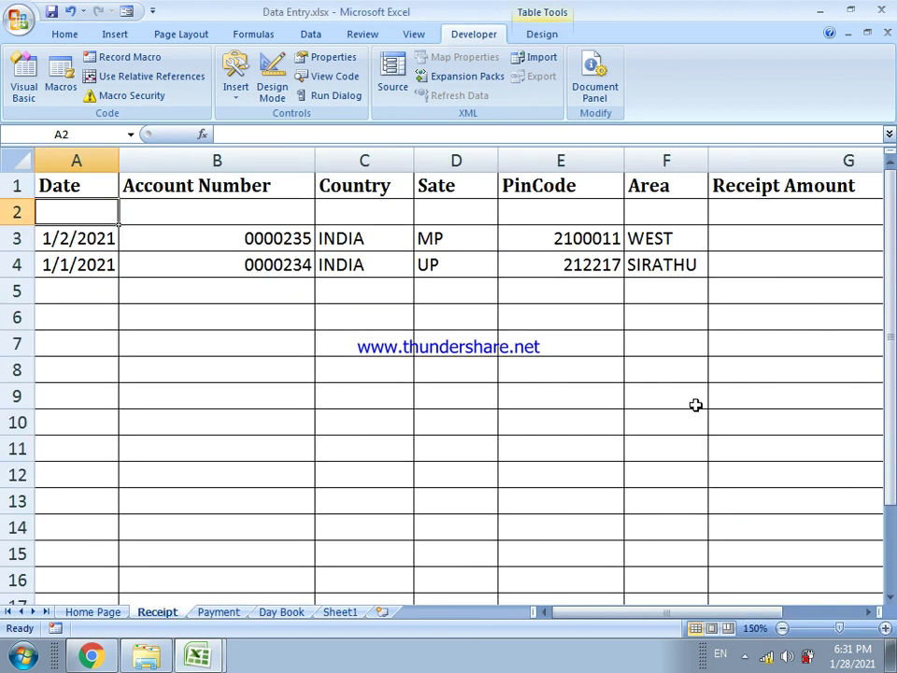
pyautogui.moveTo(613, 613); pyautogui.dragTo(674, 613)
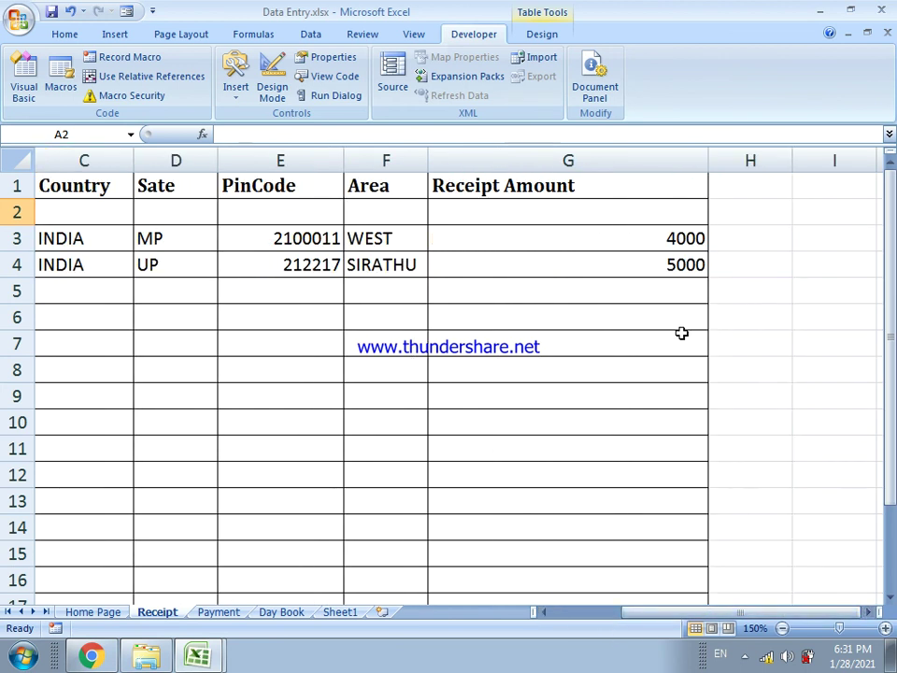
pyautogui.click(647, 274)
pyautogui.write('4000')
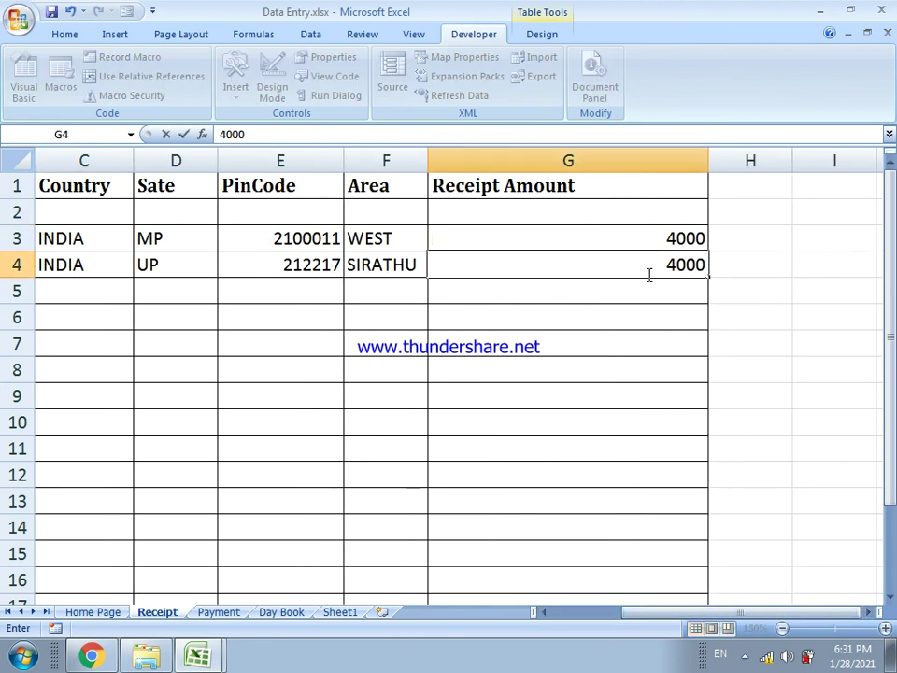
pyautogui.press('Return')
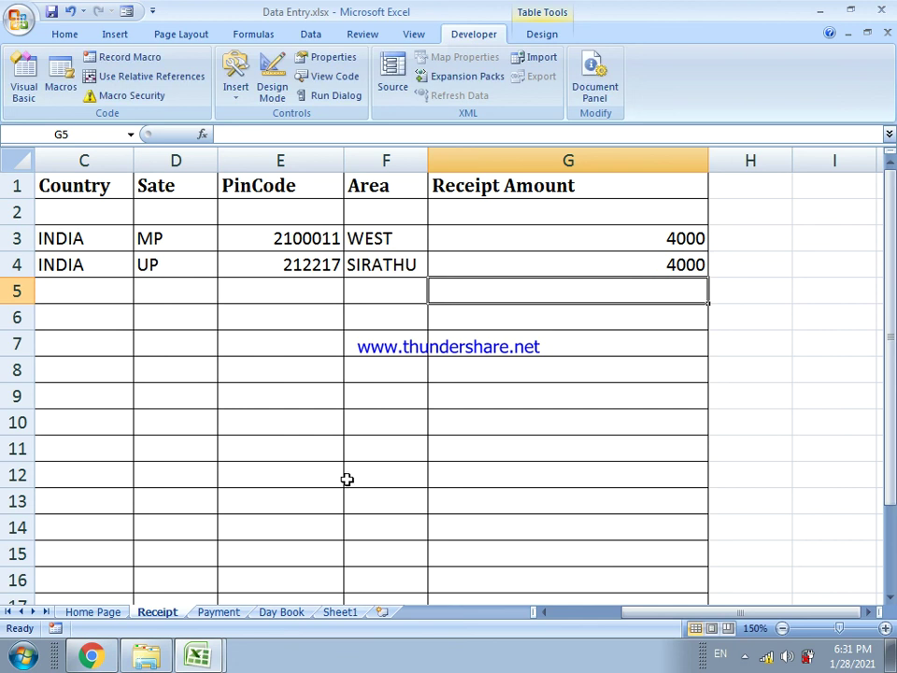
# Check the Receipt Amount, Payment Amount and Balance in row 2 of the Day Book sheet, and review the Home Page, Receipt and Payment sheets
pyautogui.click(294, 612)
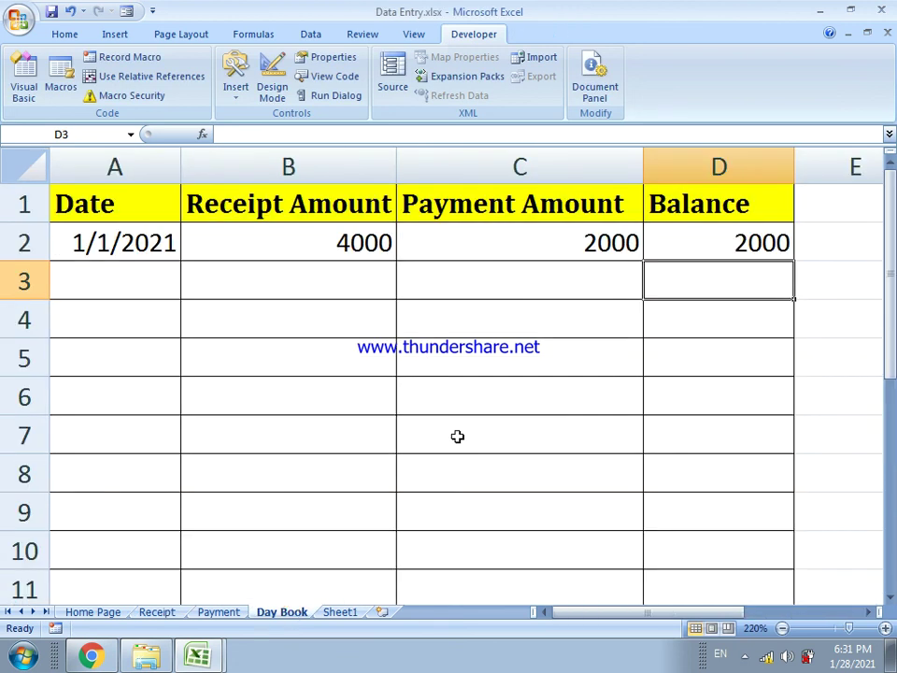
pyautogui.click(362, 252)
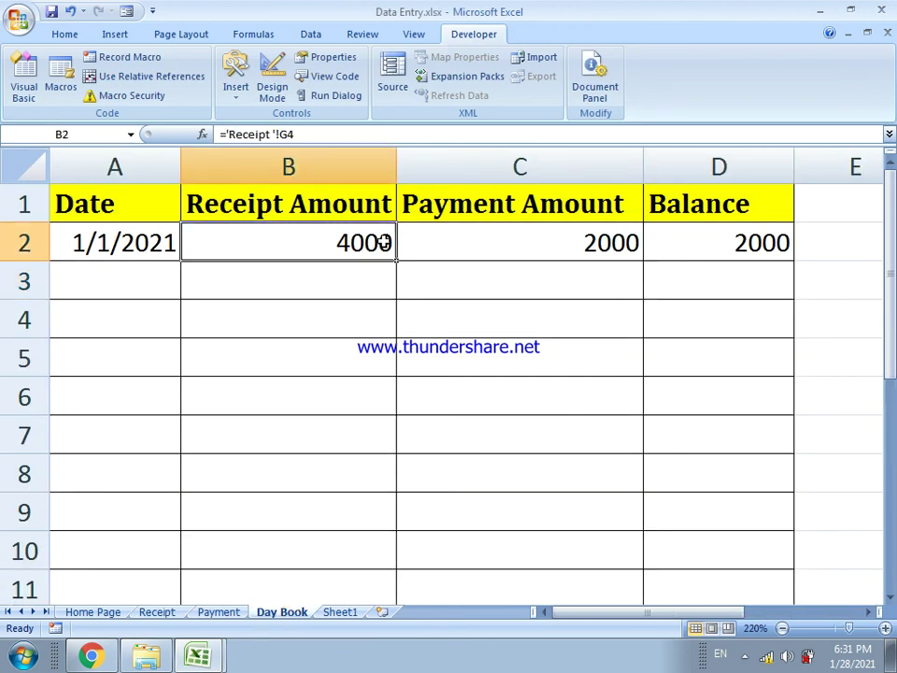
pyautogui.click(495, 256)
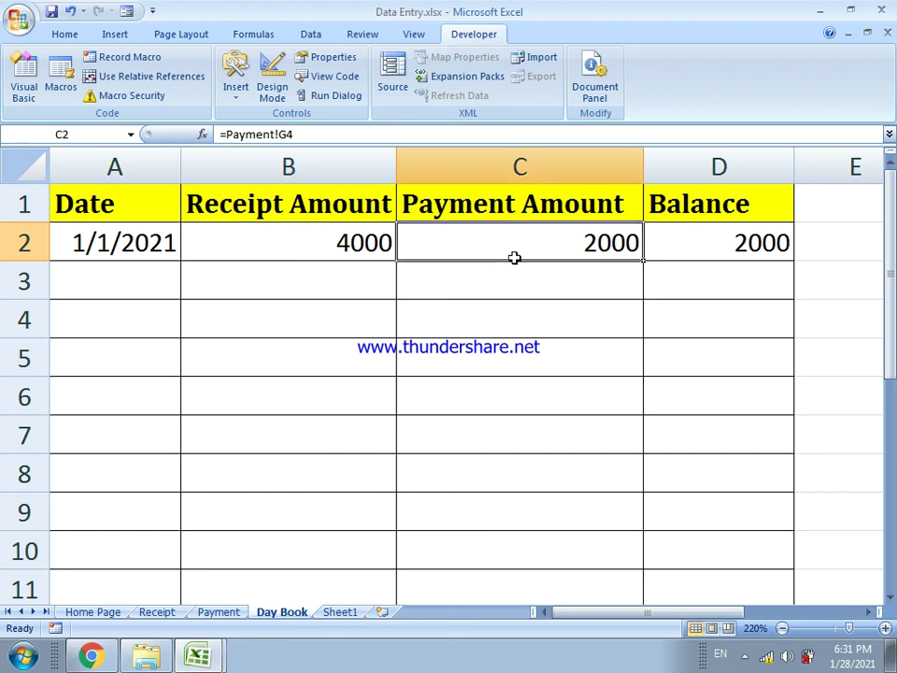
pyautogui.click(708, 244)
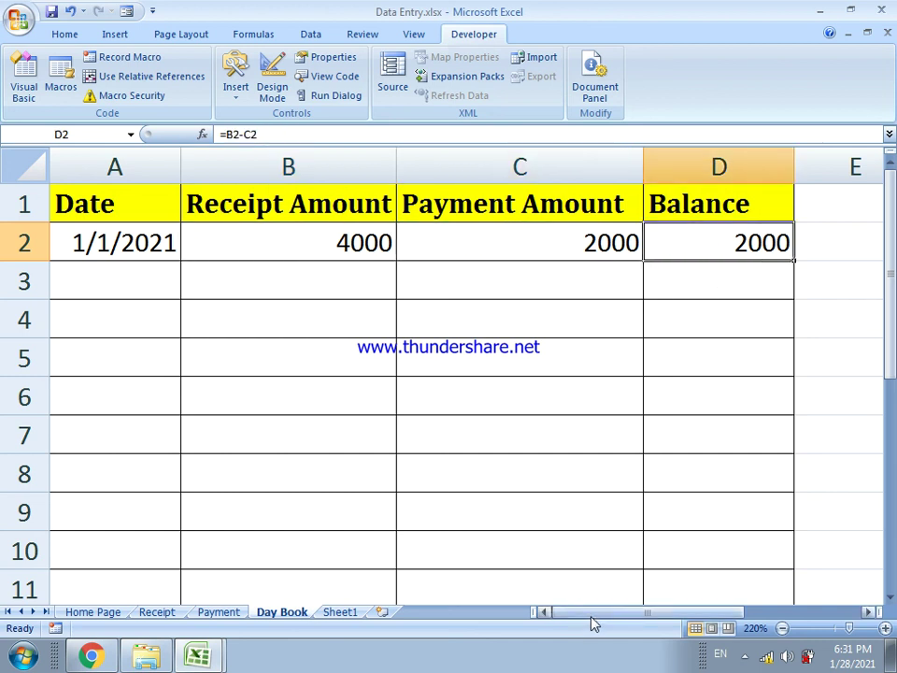
pyautogui.moveTo(591, 616); pyautogui.dragTo(533, 592)
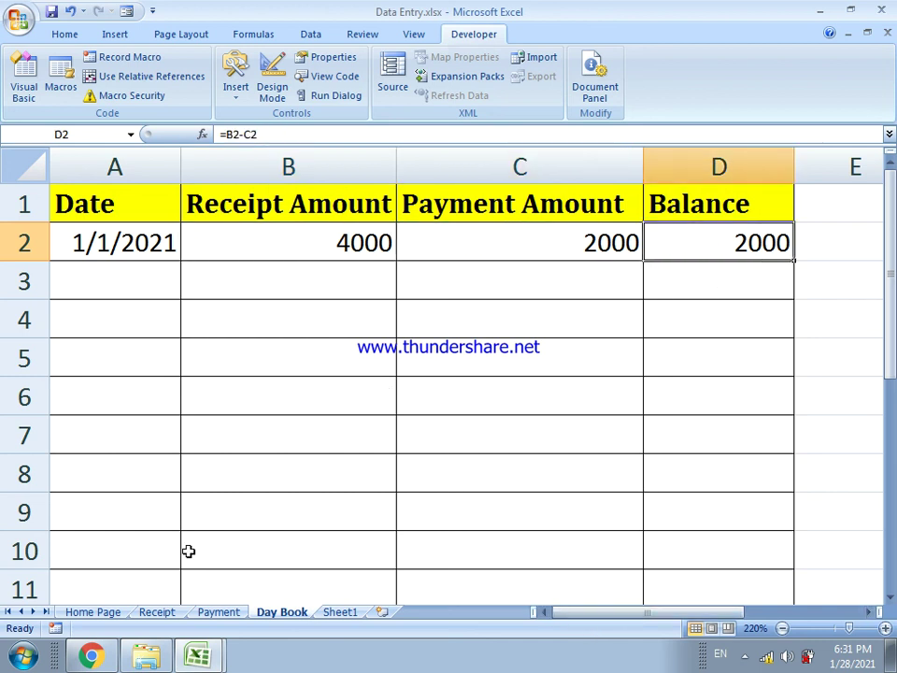
pyautogui.click(115, 612)
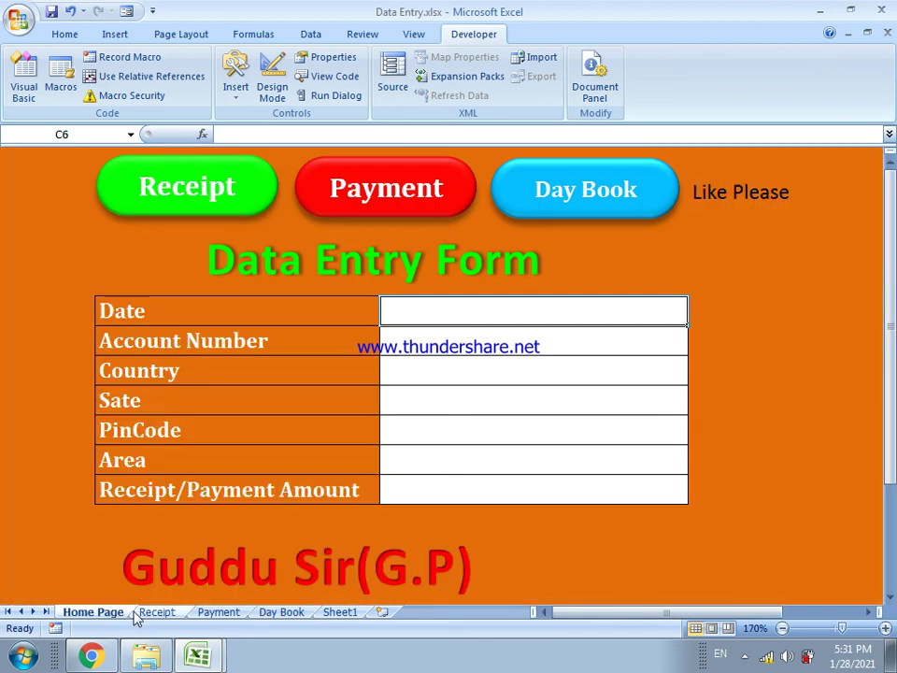
pyautogui.click(147, 613)
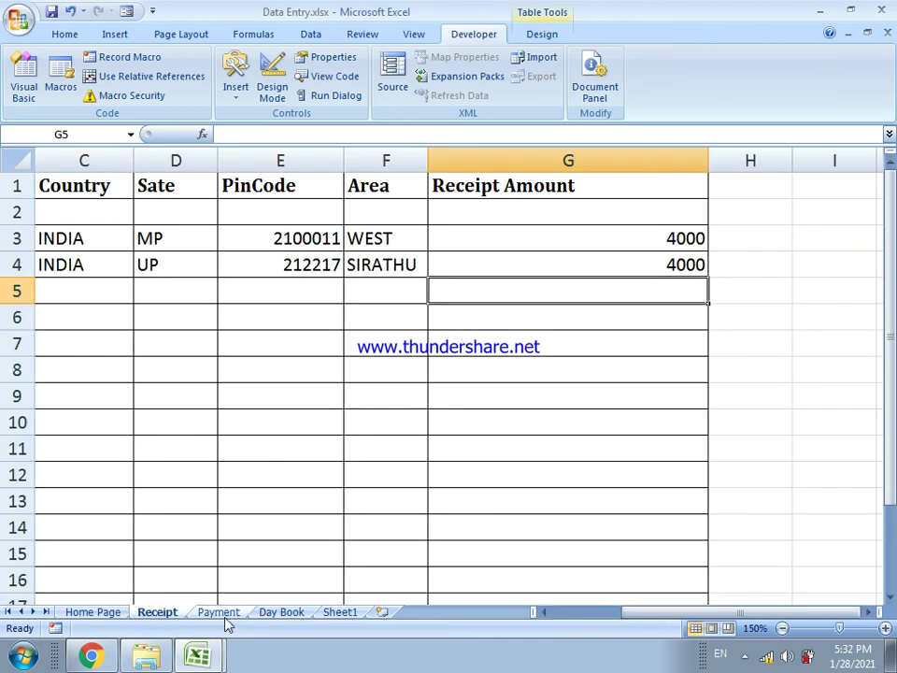
pyautogui.click(224, 617)
pyautogui.click(280, 617)
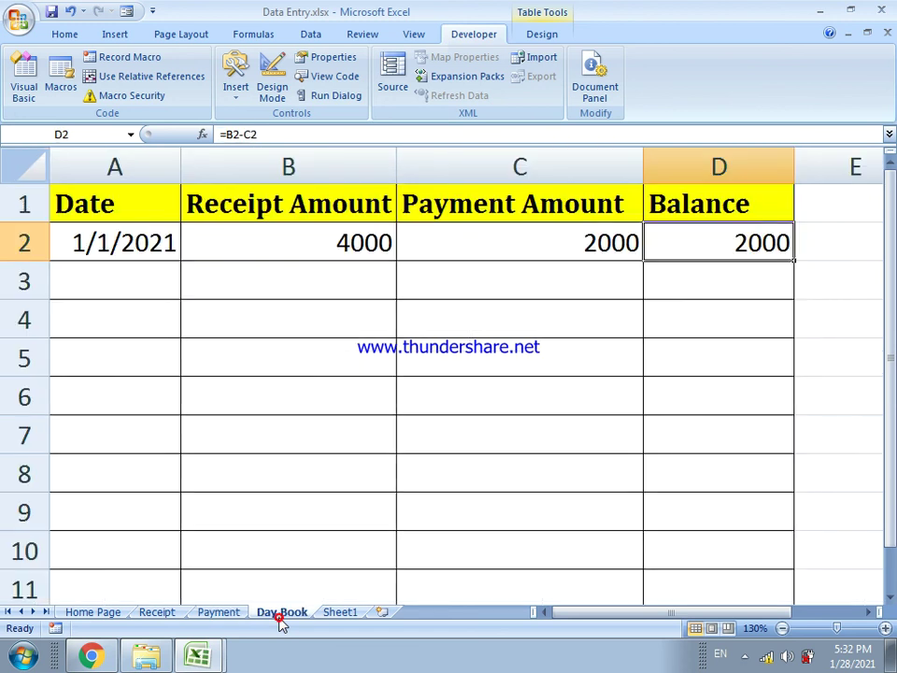
pyautogui.click(272, 425)
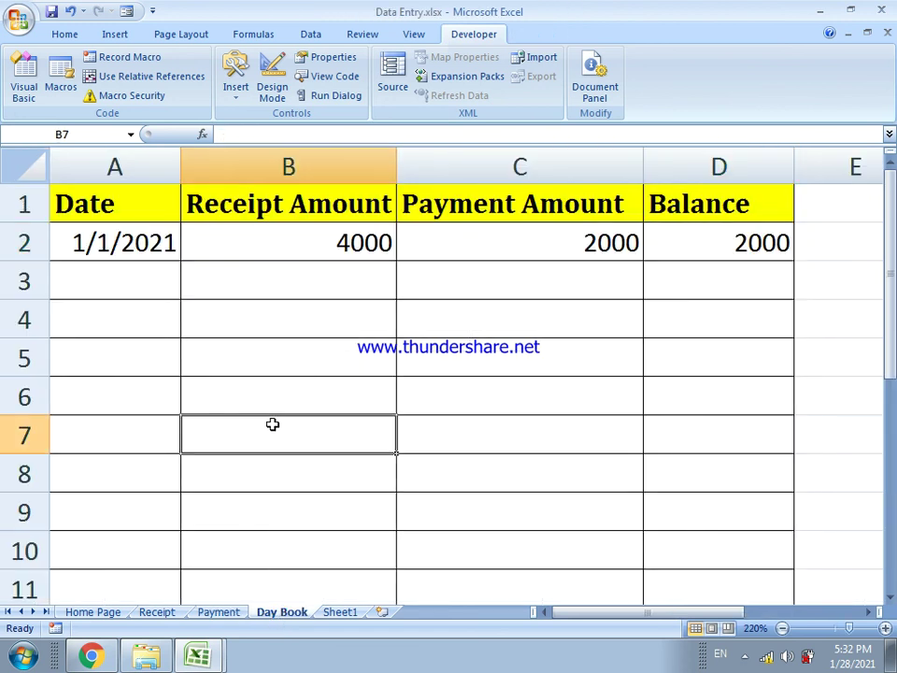